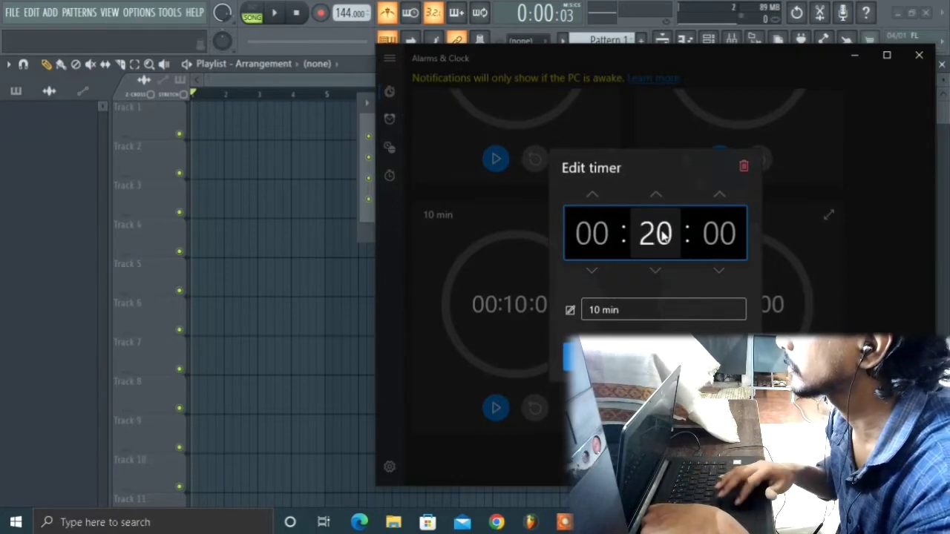
Save the 10 min timer at 20 minutes, start it, and minimize Alarms & Clock to return to FL Studio.
click(644, 358)
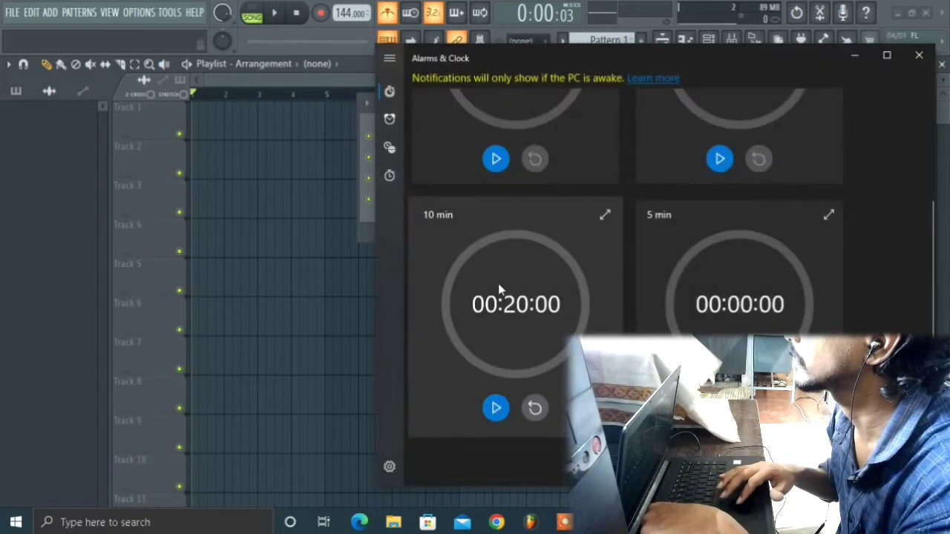
click(495, 407)
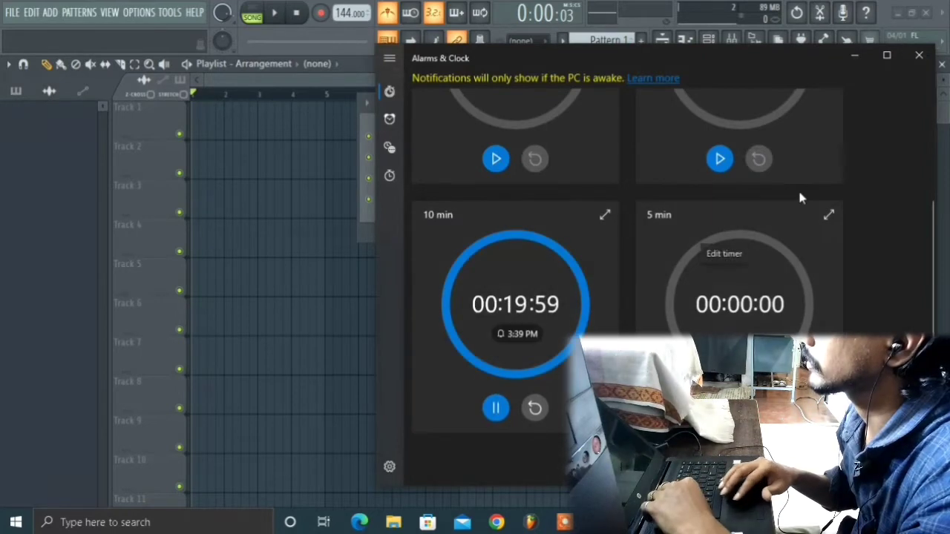
click(856, 55)
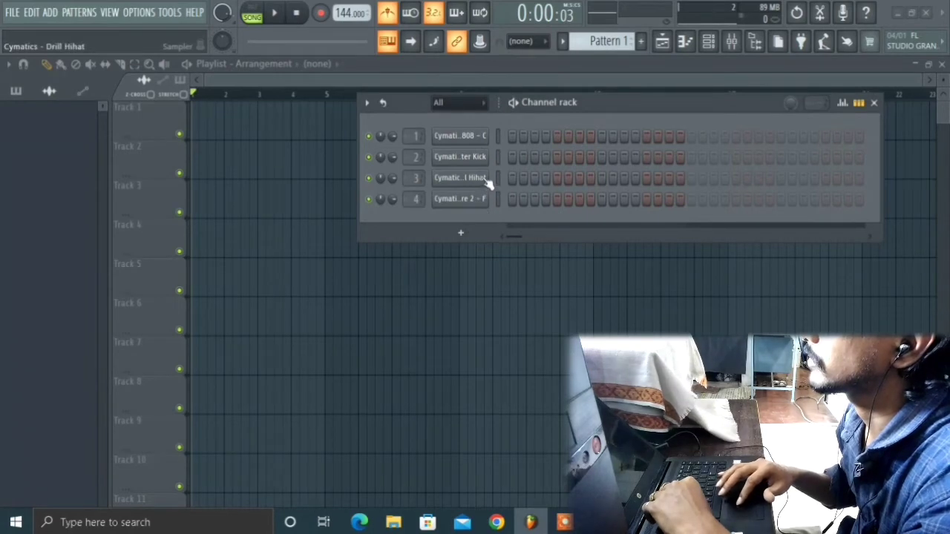
Add an Audio Clip channel to the channel rack and open the browser for its sample.
click(461, 232)
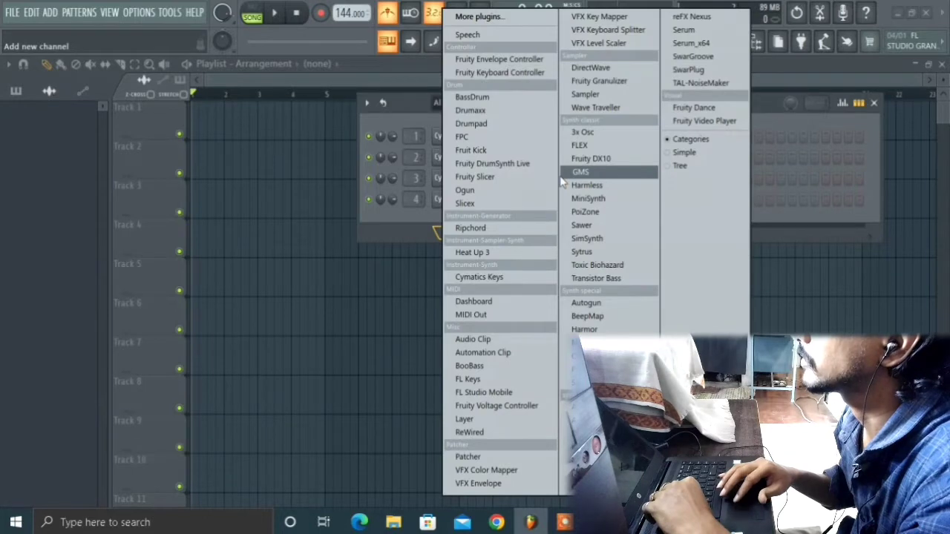
click(463, 343)
click(475, 222)
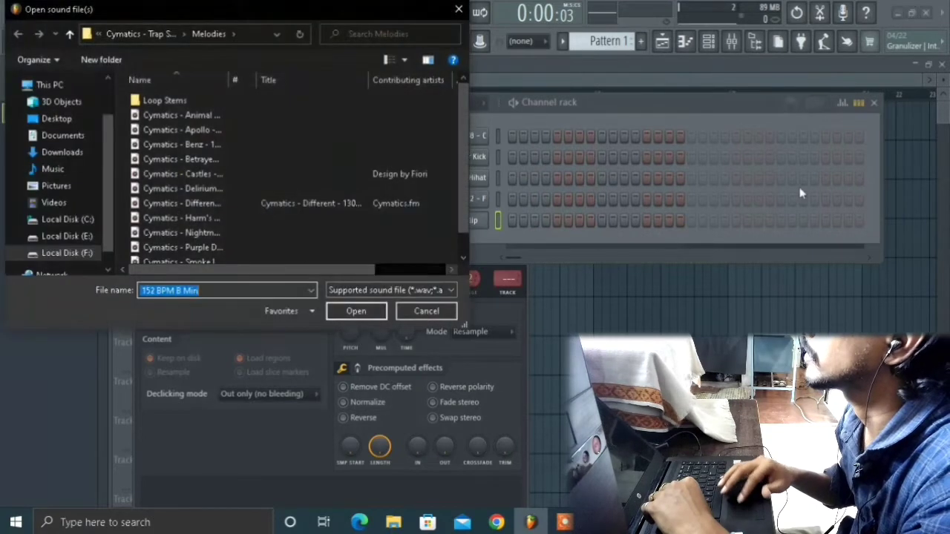
Audition the melody loops in the Melodies folder and load "Cymatics - Smoke In My Lungs - 152 BPM B Min".
click(271, 160)
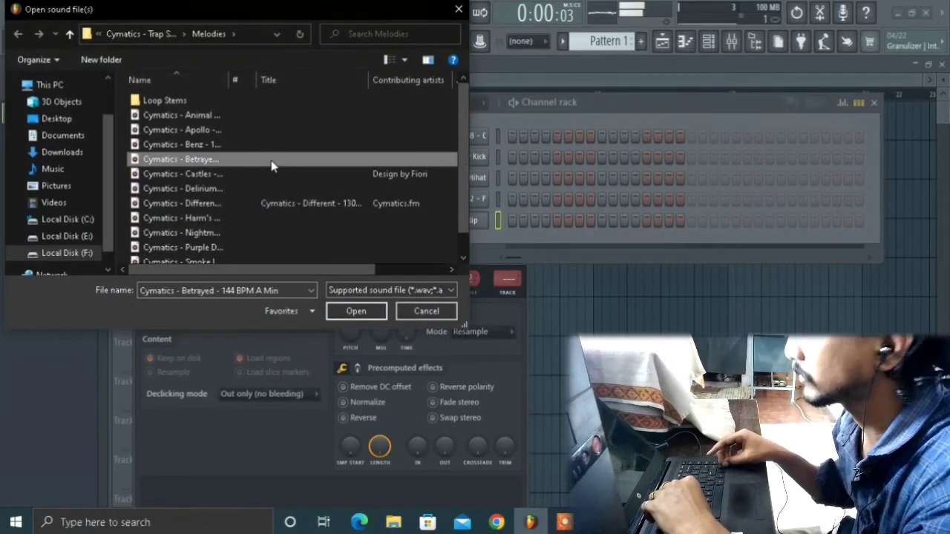
key(Down)
key(Down)
key(Down)
key(Down)
key(Down)
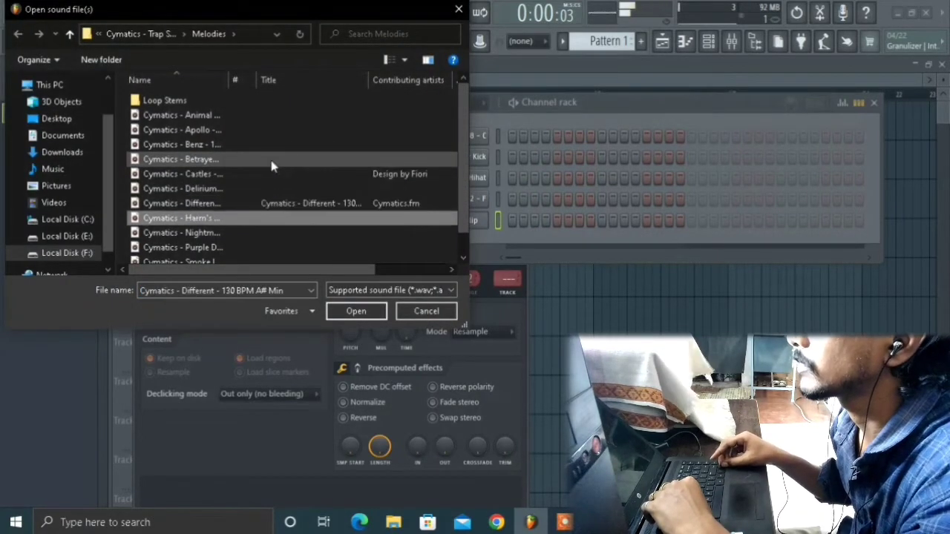
key(Down)
key(Down)
key(Down)
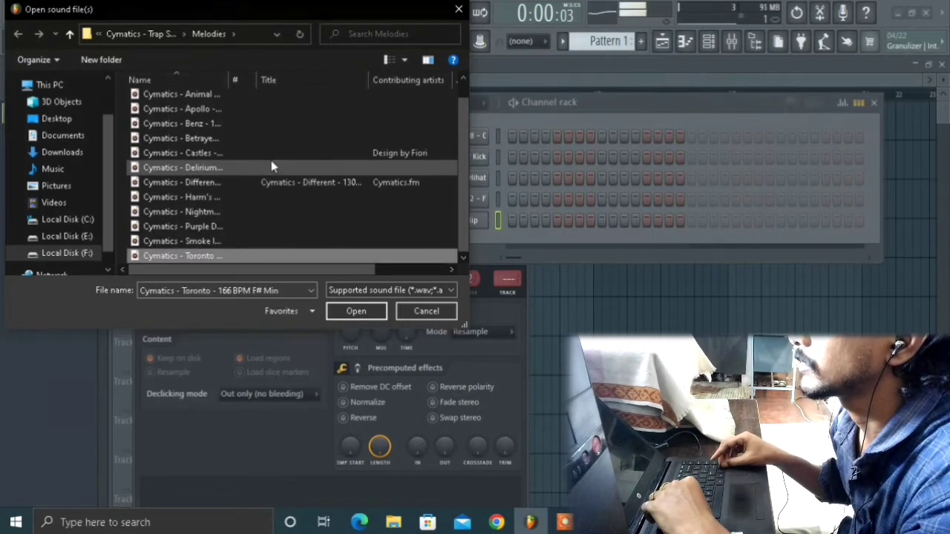
key(Up)
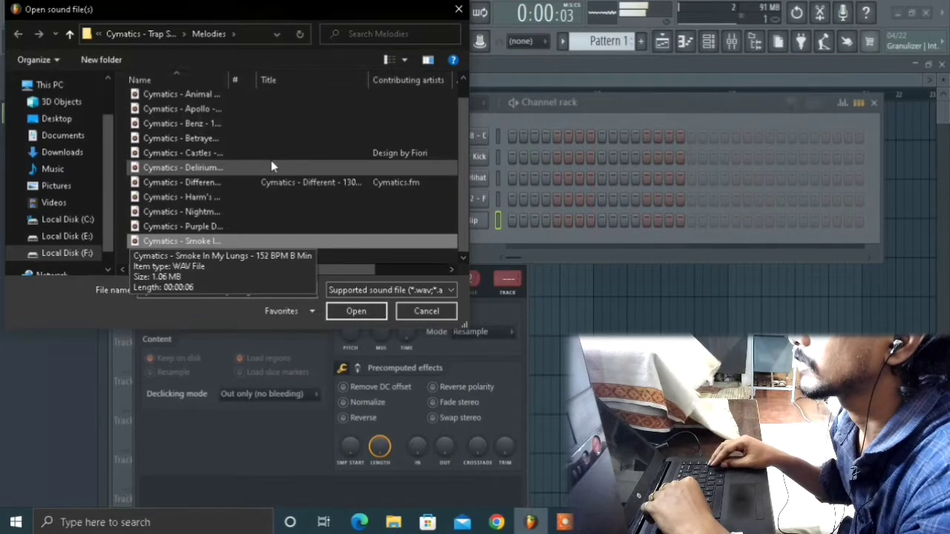
key(Return)
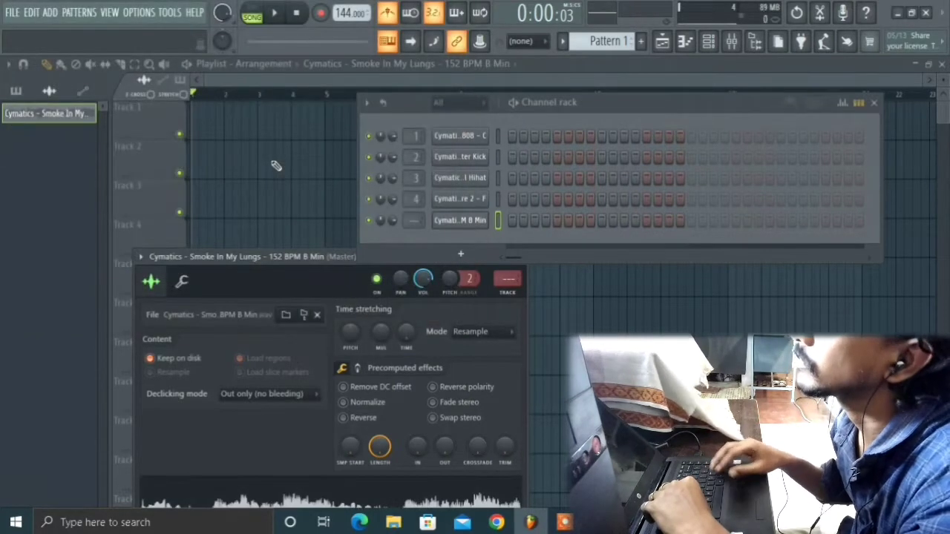
Close the channel rack and place the melody sample as a clip at the start of Track 1.
drag(334, 263, 273, 173)
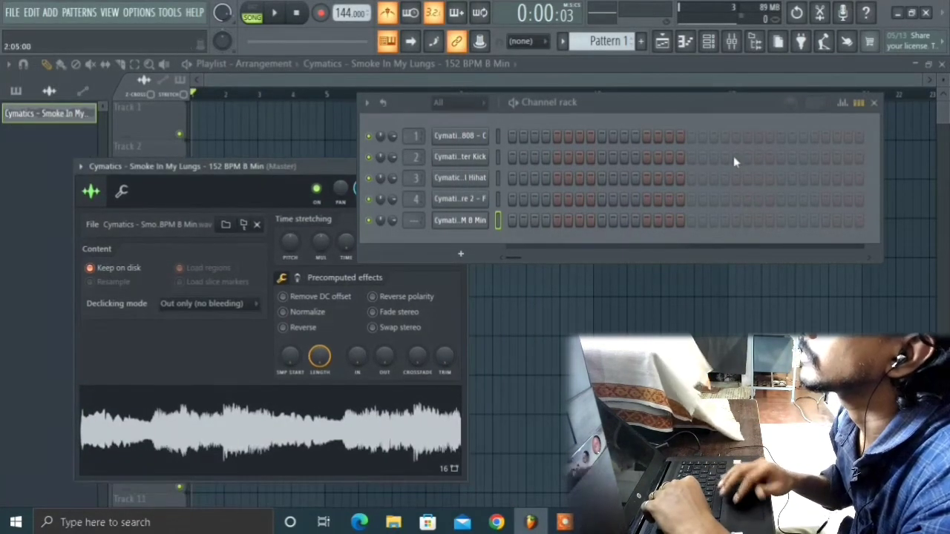
click(876, 105)
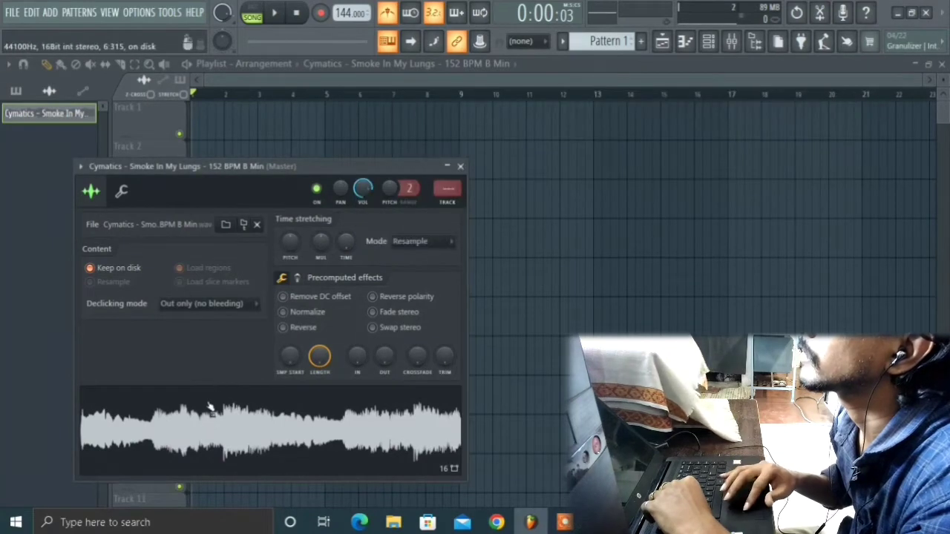
drag(211, 410, 273, 139)
drag(344, 111, 175, 103)
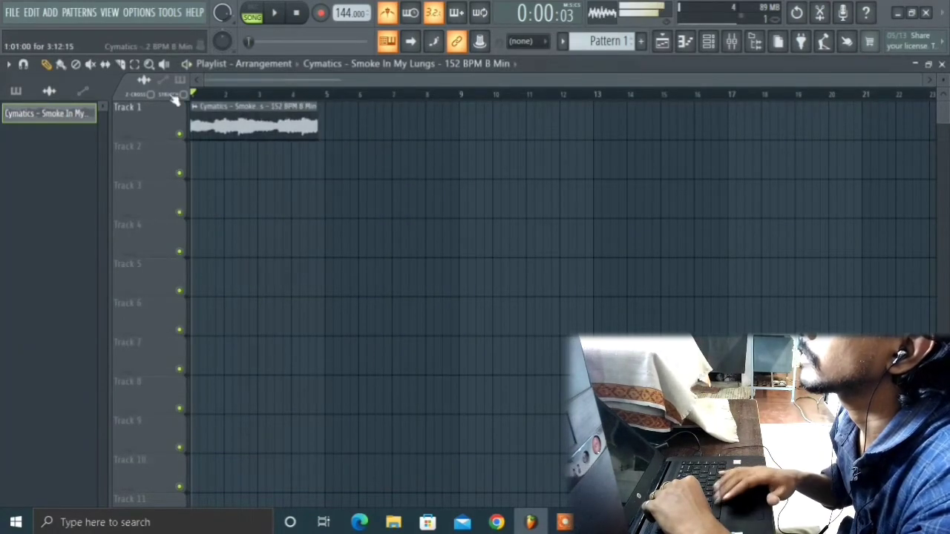
Fit the melody clip to tempo using the 144 BPM project option.
click(196, 106)
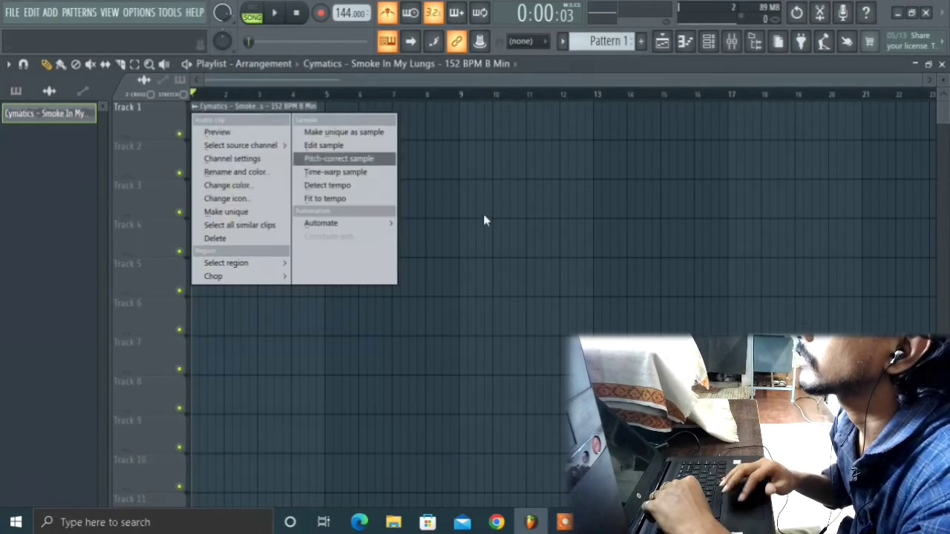
click(346, 199)
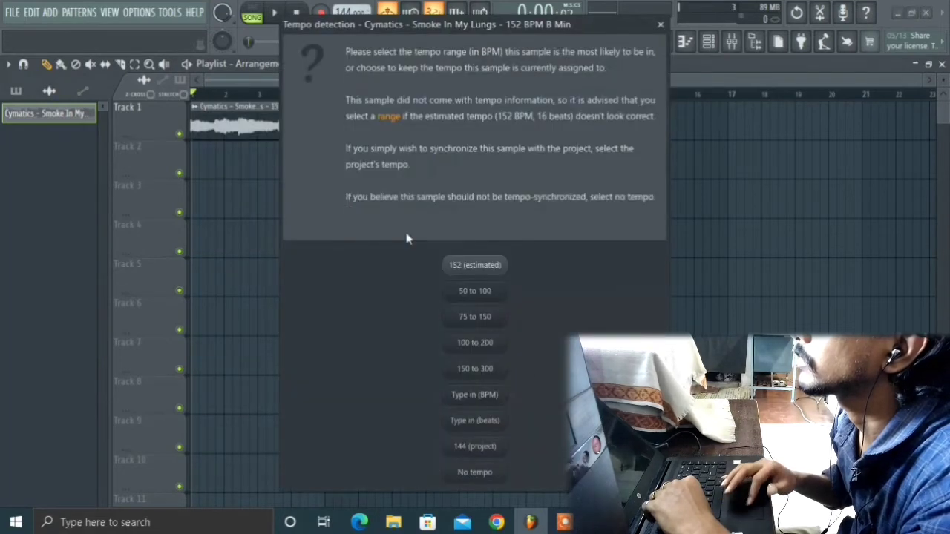
click(483, 446)
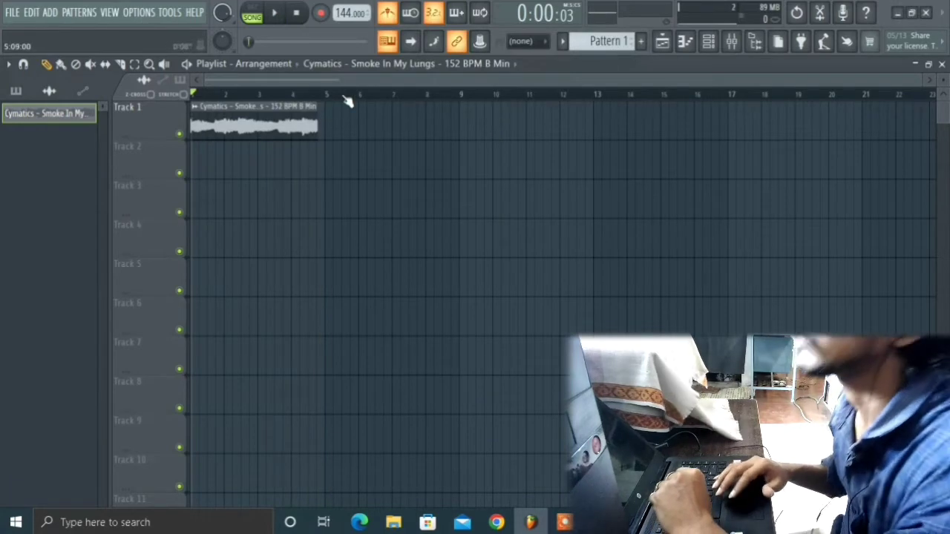
Play back the melody clip in the playlist and turn off the metronome.
key(space)
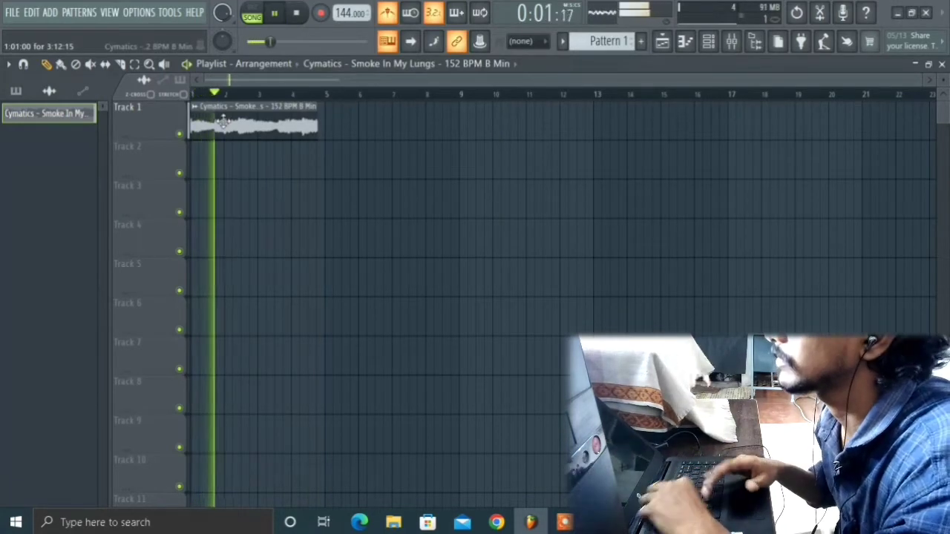
key(space)
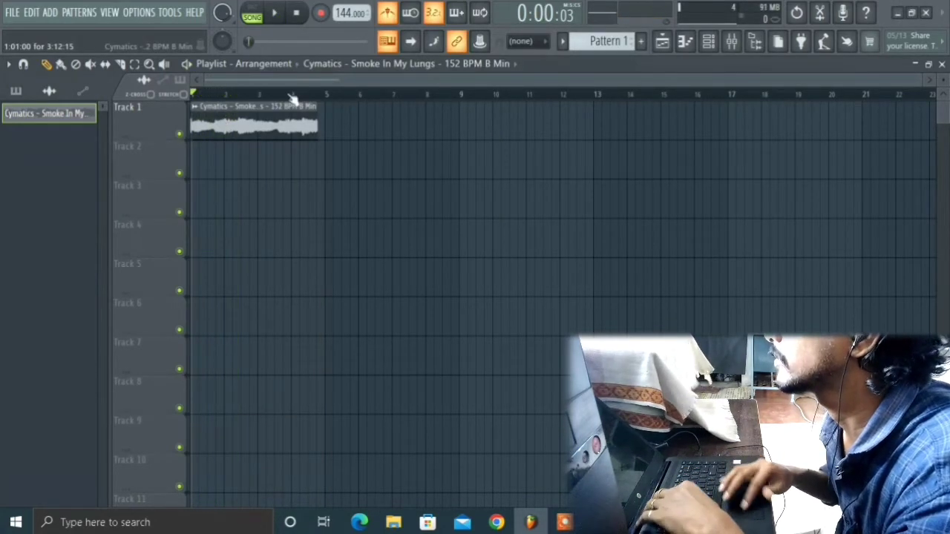
key(space)
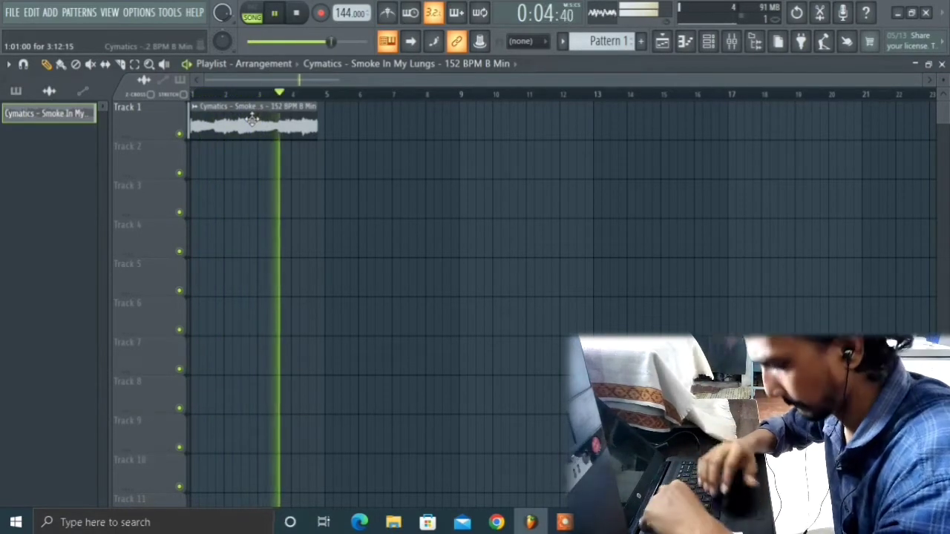
key(space)
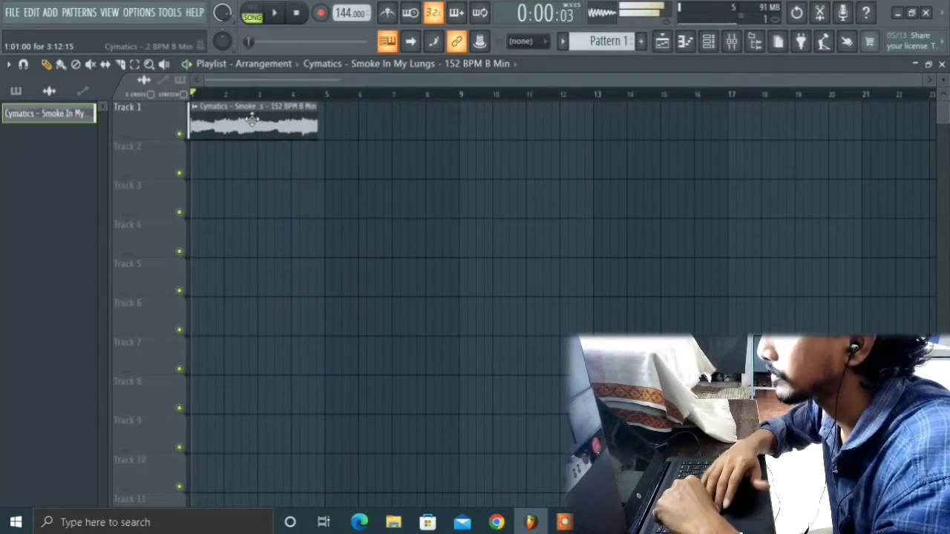
Raise the melody clip's time-stretching pitch by about 200 cents while auditioning it, and close its channel settings.
click(194, 107)
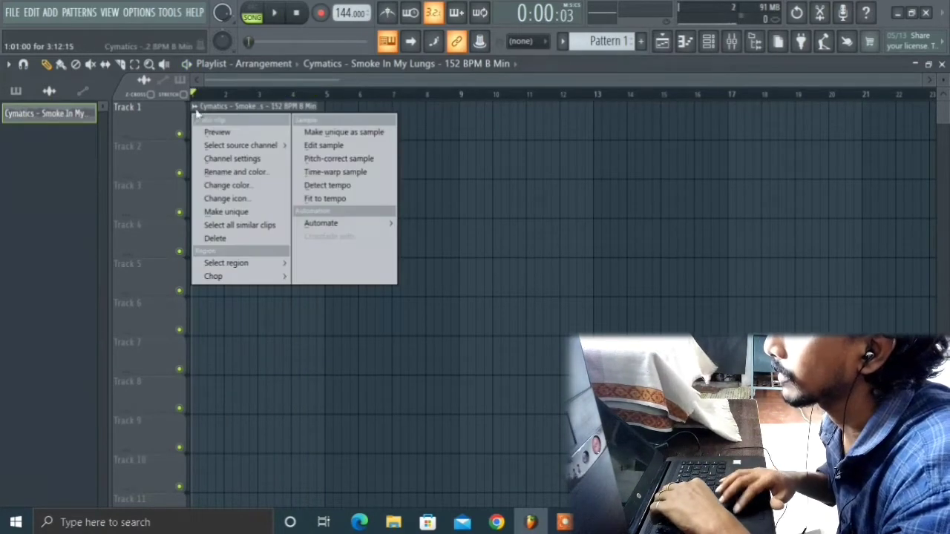
click(252, 106)
double_click(246, 114)
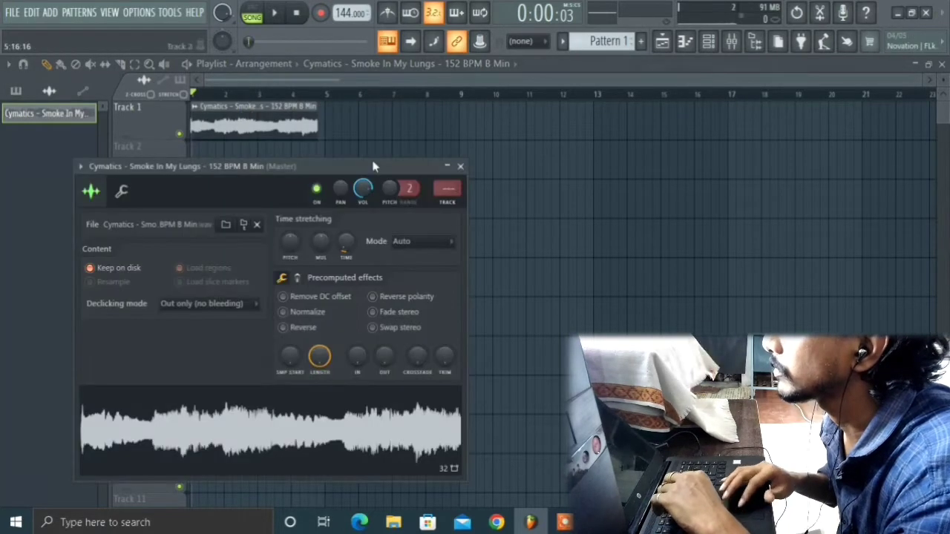
drag(293, 250, 292, 238)
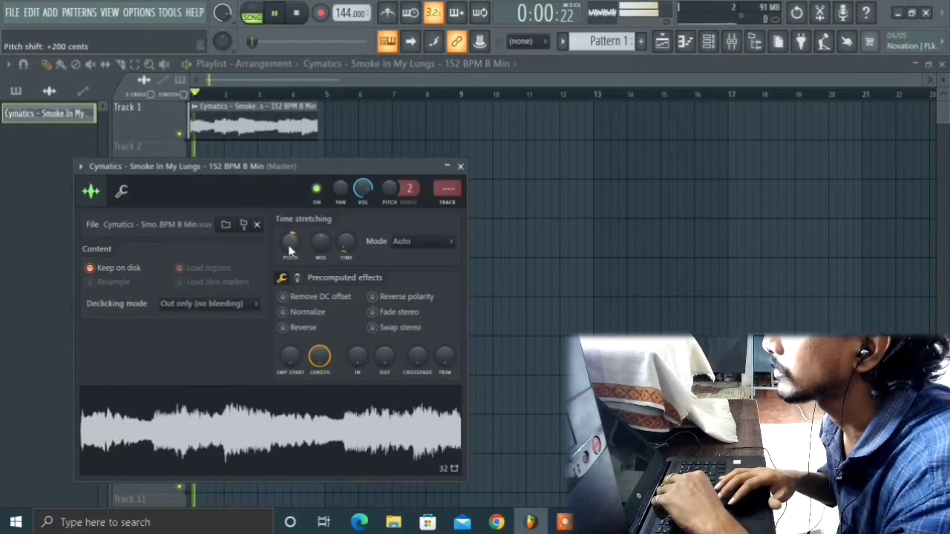
key(space)
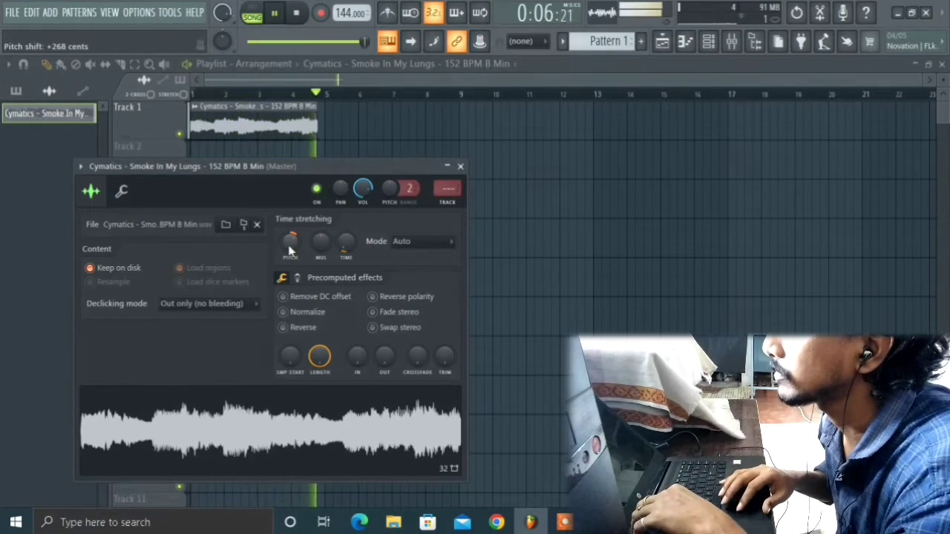
key(ctrl+z)
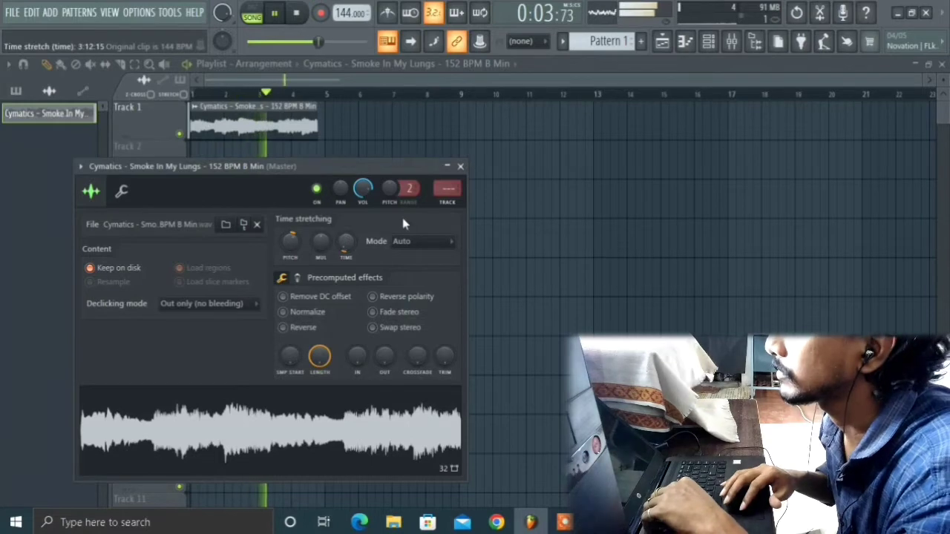
click(460, 166)
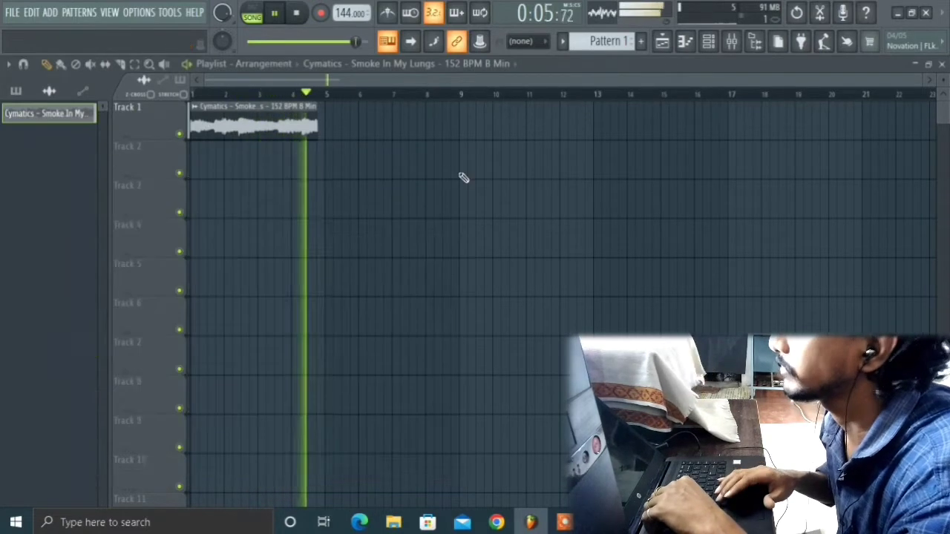
key(space)
Route the melody channel to mixer track 5 and place hi-hat hits on steps 1, 4, 7, 9 and 12 of Pattern 1.
key(F6)
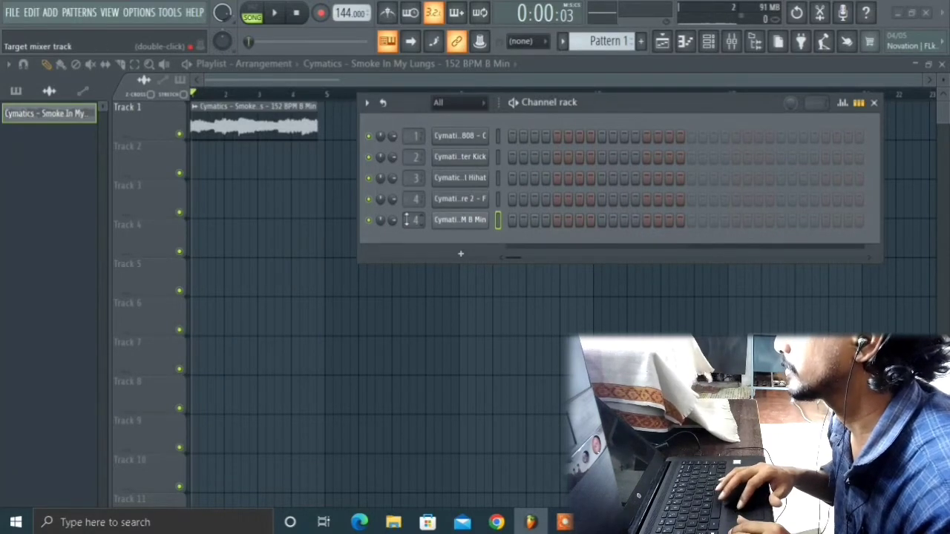
click(497, 178)
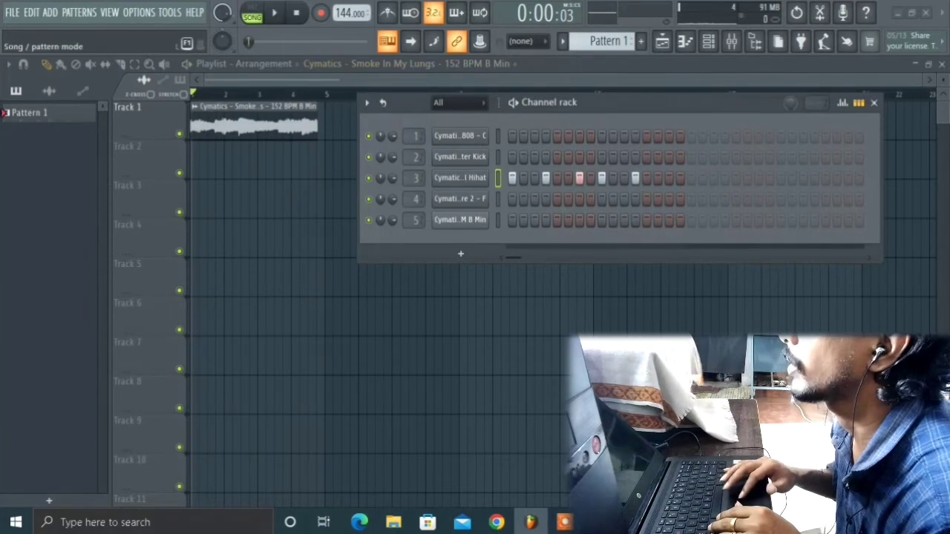
Switch playback to pattern mode, audition the hi-hats, and add another hi-hat hit on step 15.
click(252, 13)
key(space)
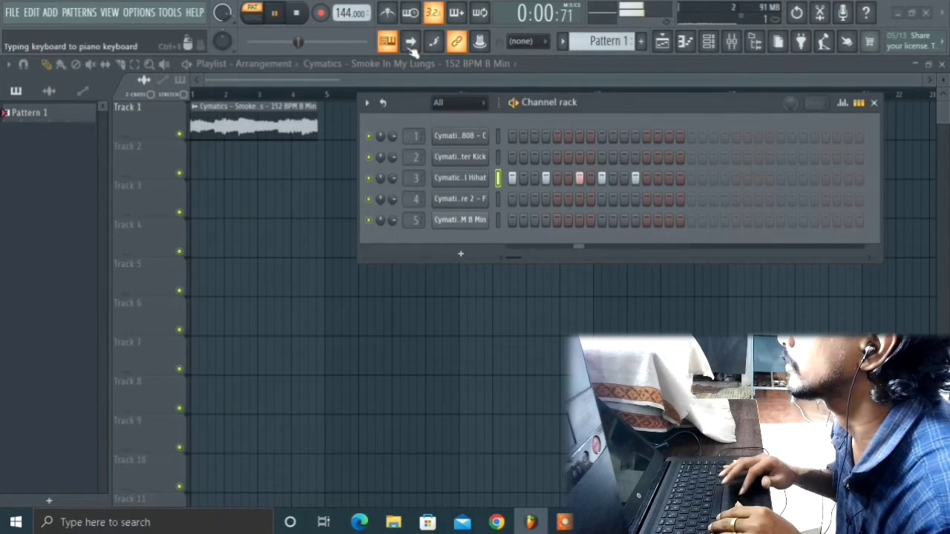
key(space)
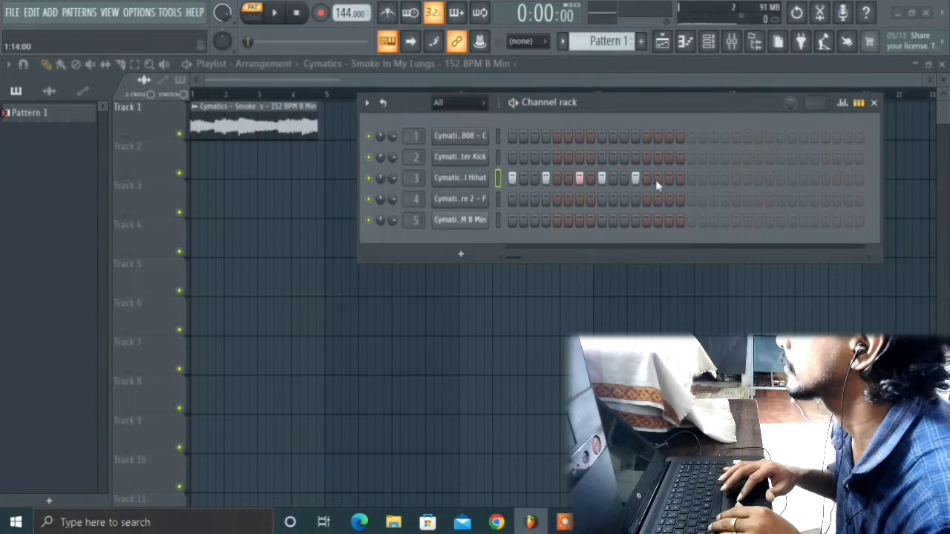
key(space)
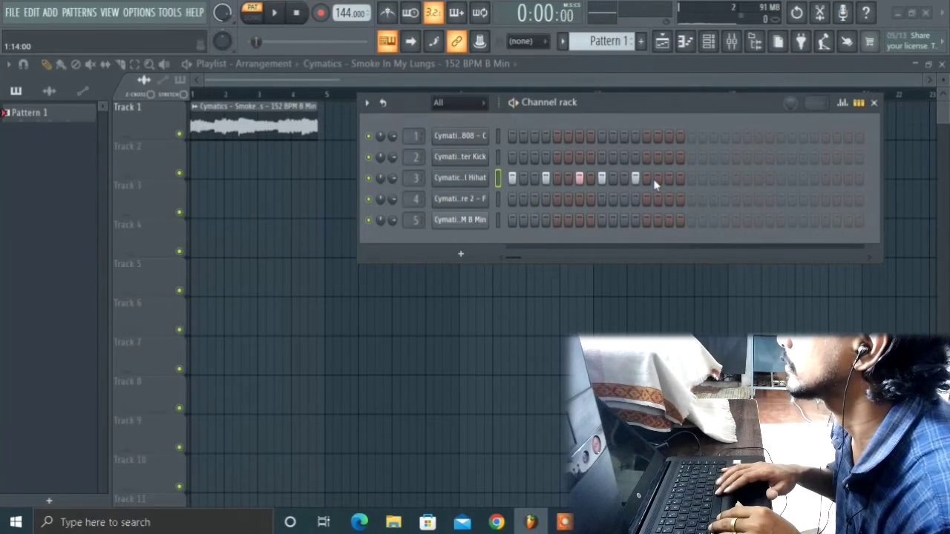
key(space)
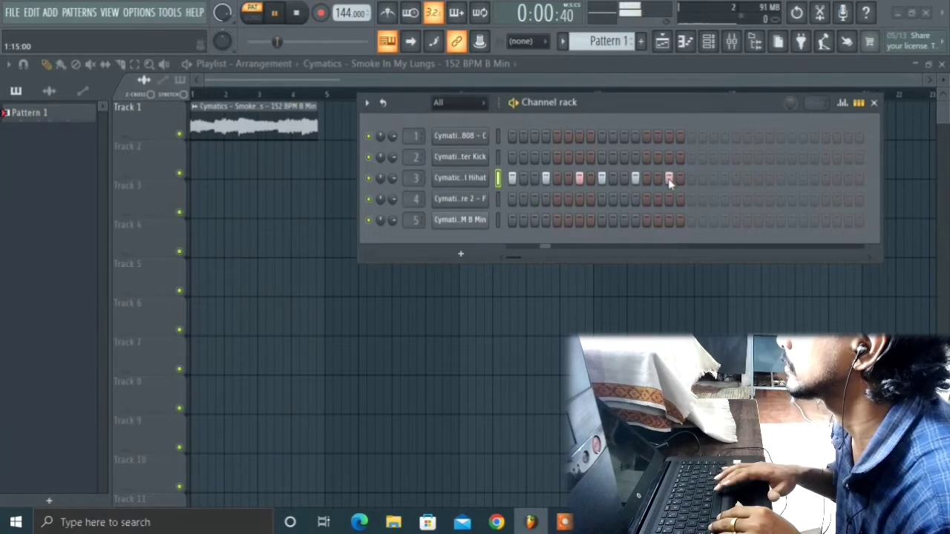
key(space)
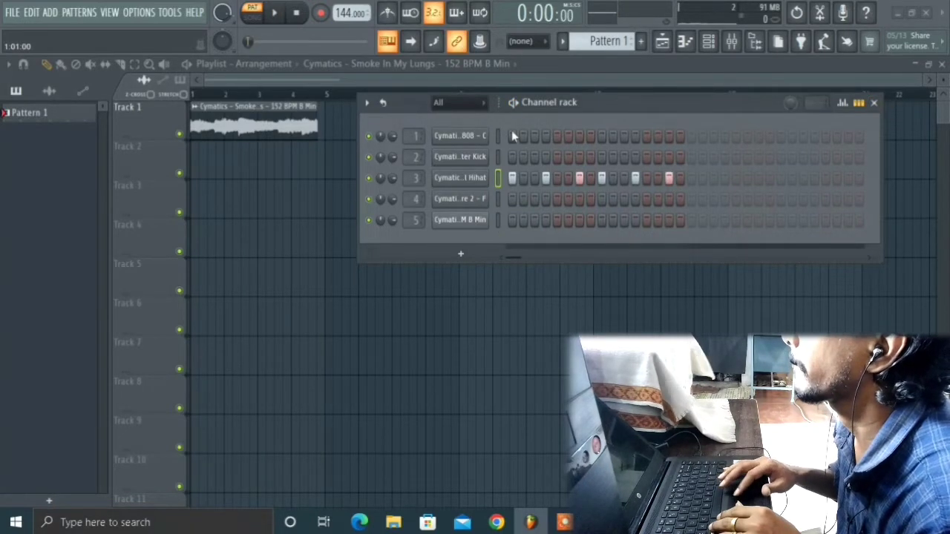
Add a kick on step 1 and a snare on step 14 while auditioning Pattern 1.
click(512, 159)
key(space)
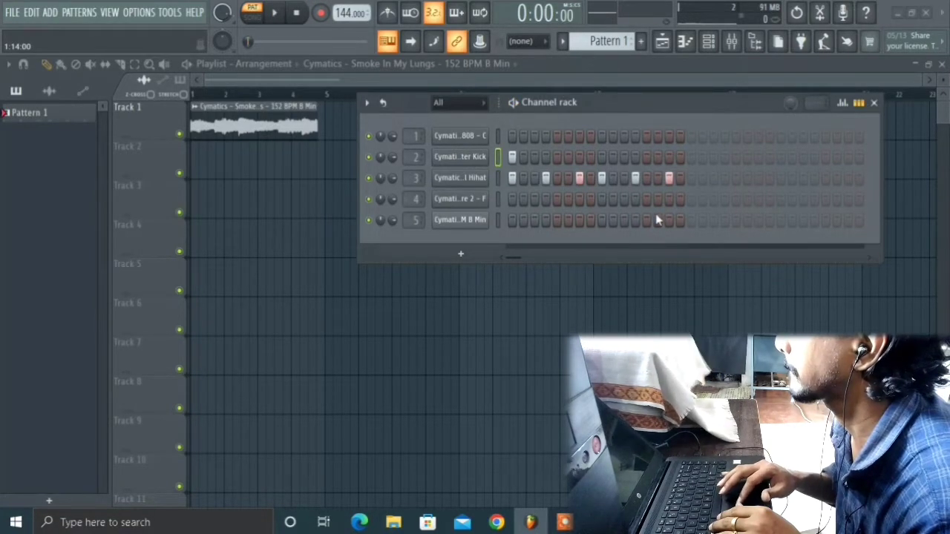
key(space)
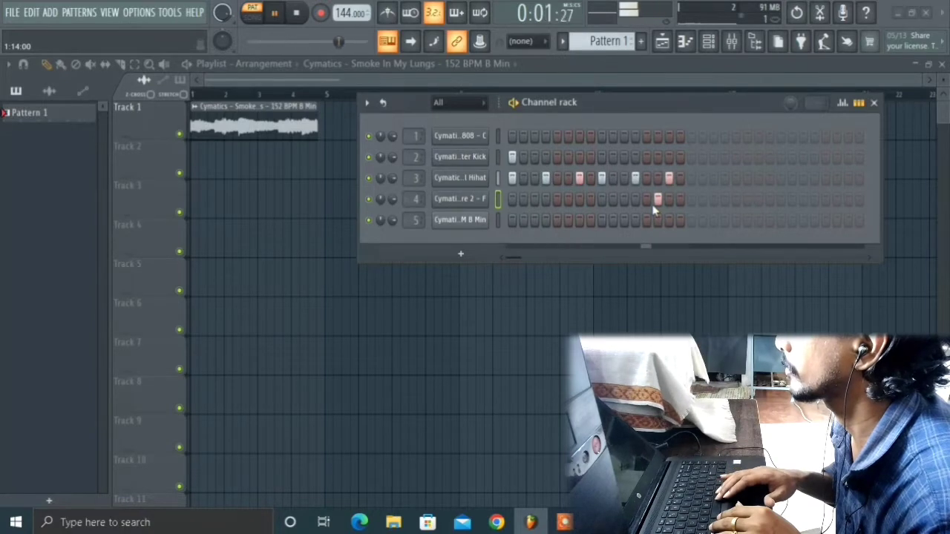
Try the snare hit on steps 11 and 10 of Pattern 1, and settle it on step 13 while auditioning the pattern.
click(656, 200)
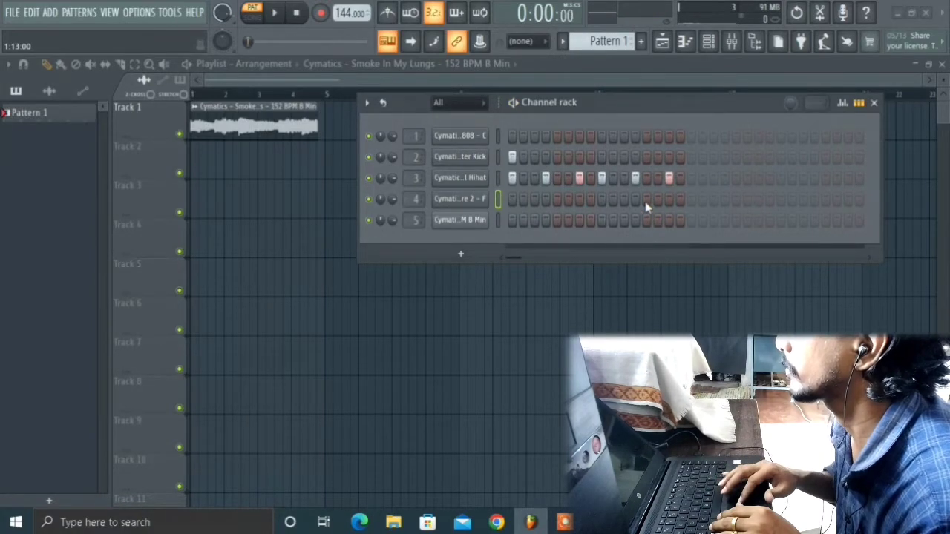
key(space)
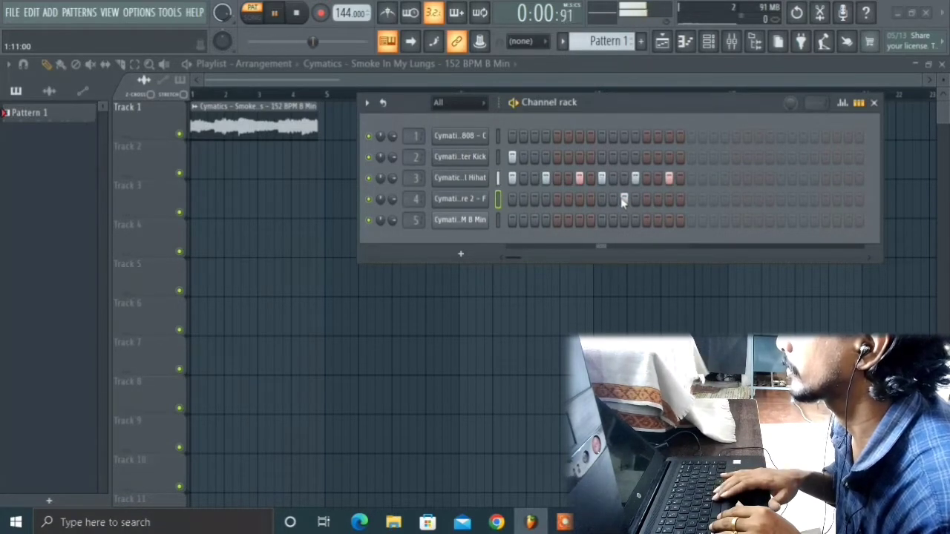
key(space)
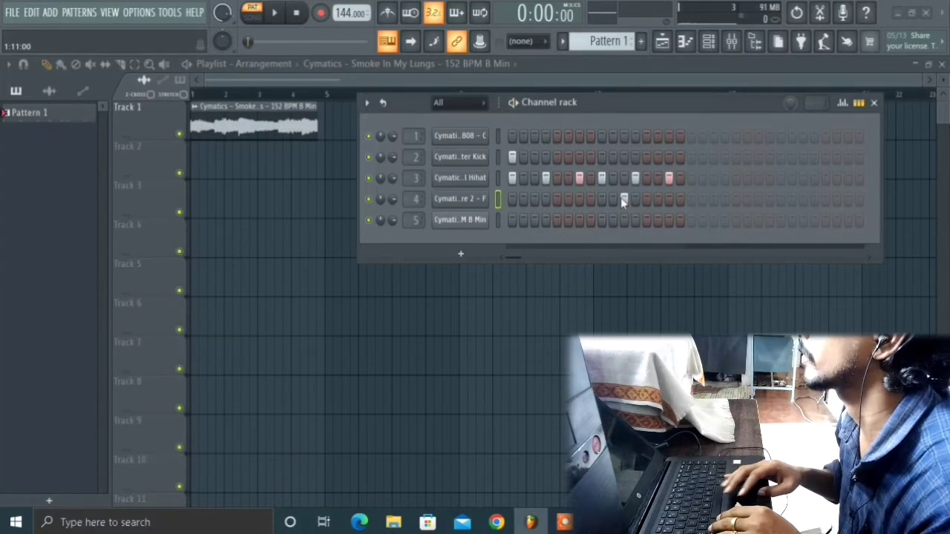
right_click(621, 198)
click(616, 199)
key(space)
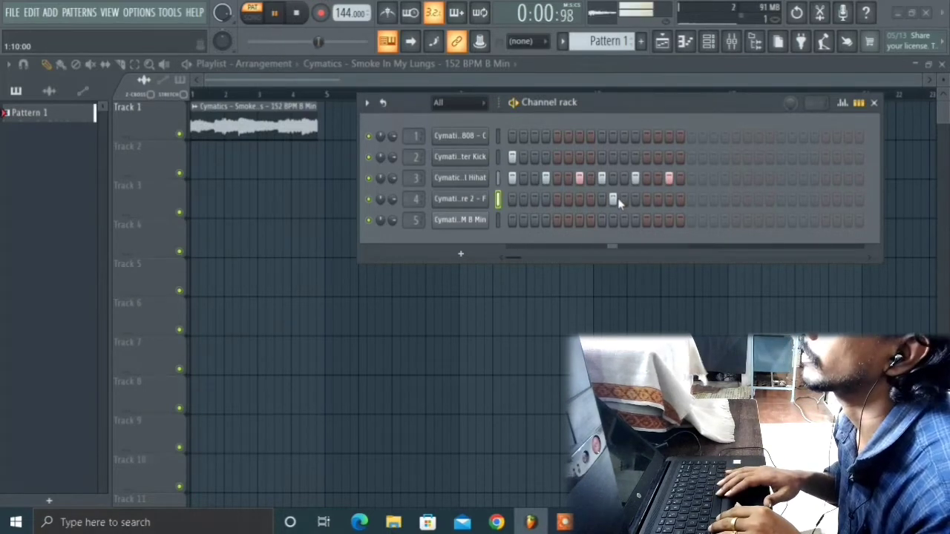
right_click(613, 199)
click(646, 198)
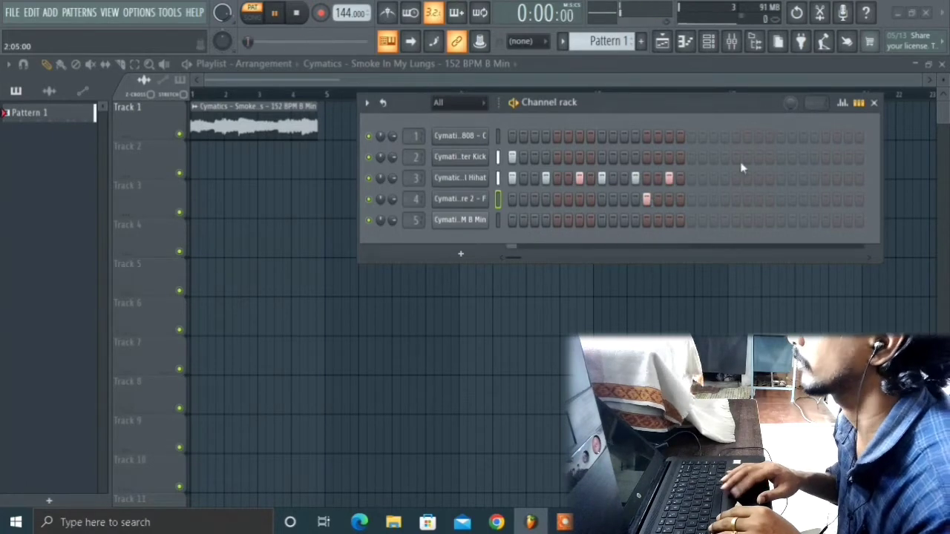
key(space)
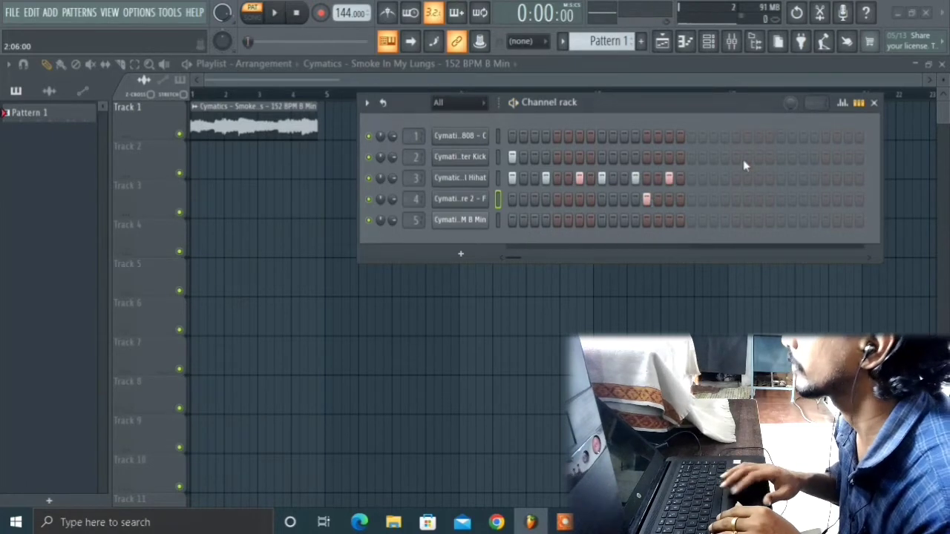
Close the channel rack and split Pattern 1 into separate patterns by channel.
click(875, 103)
click(67, 114)
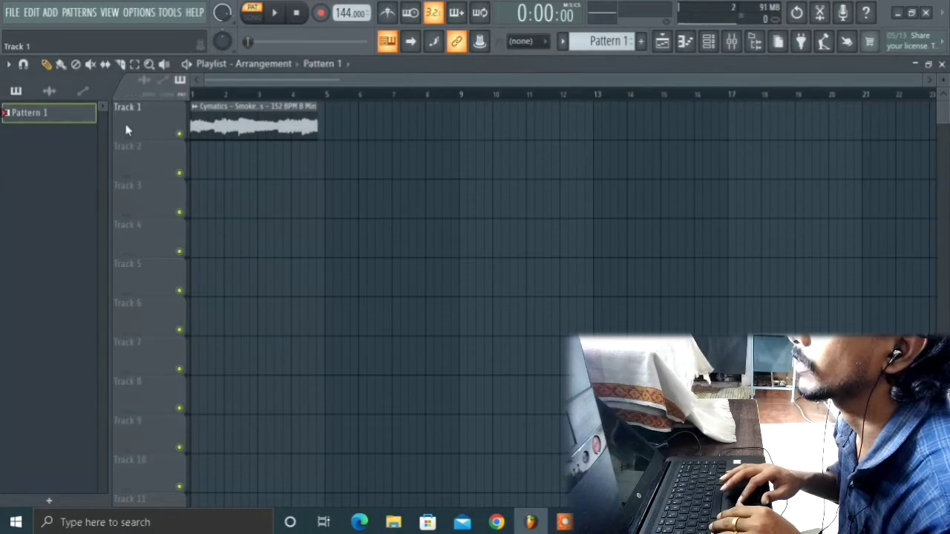
right_click(84, 116)
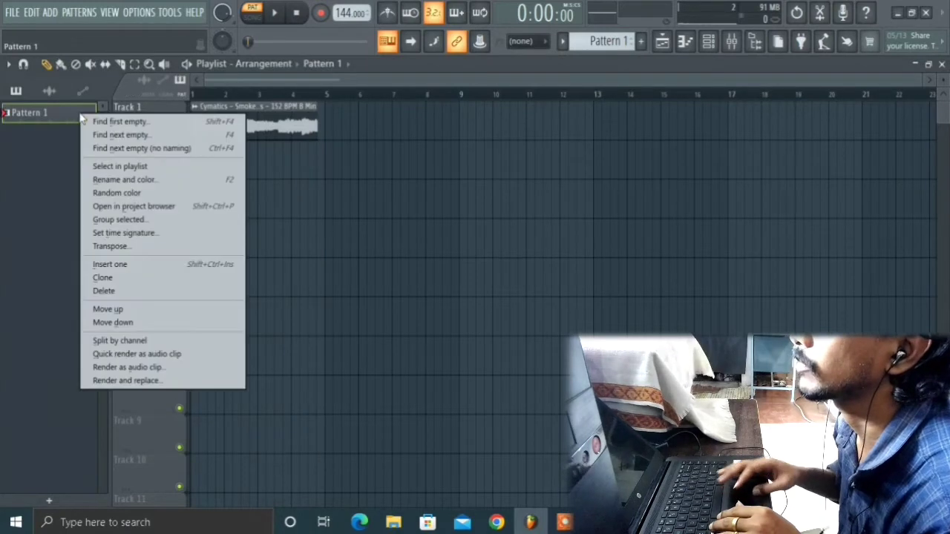
click(98, 340)
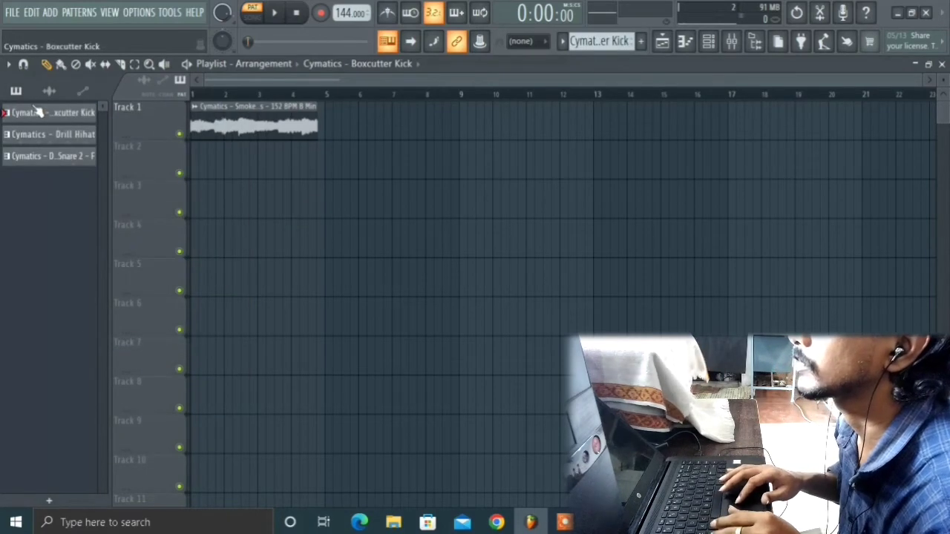
Place the Boxcutter Kick, Drill Hihat and Drip Snare 2 patterns together at bar 1 on playlist tracks 2, 3 and 4.
click(33, 136)
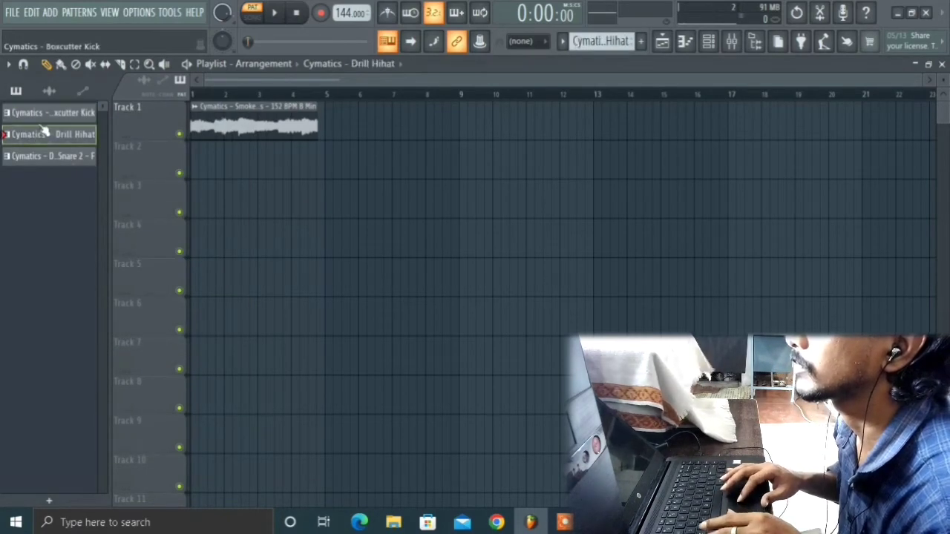
click(42, 122)
click(34, 158)
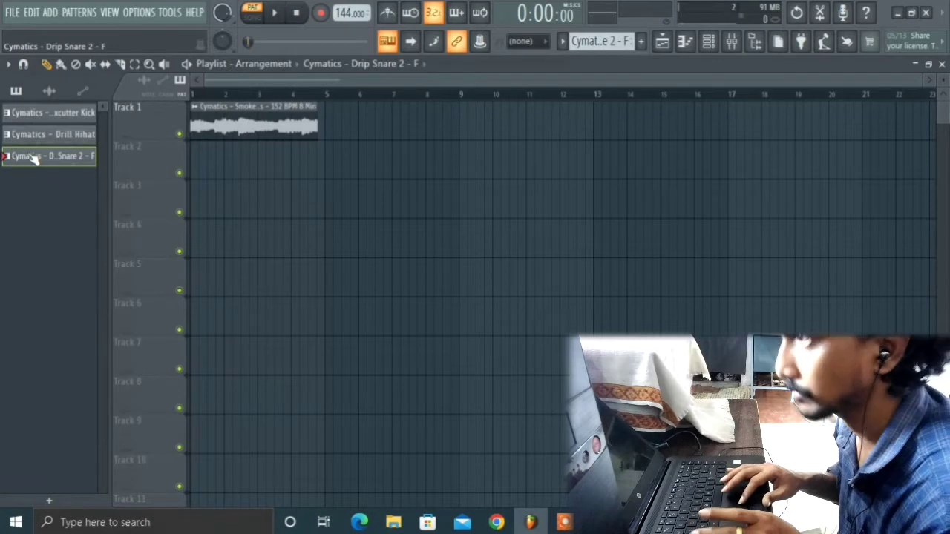
shift+click(33, 158)
drag(25, 155, 214, 183)
Switch playback to song mode and audition the drum patterns together with the melody loop.
key(space)
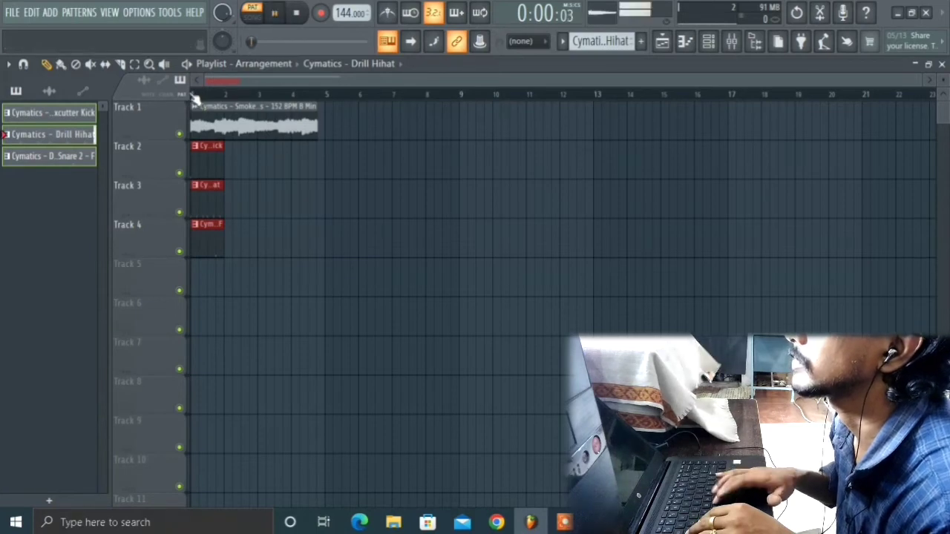
click(252, 18)
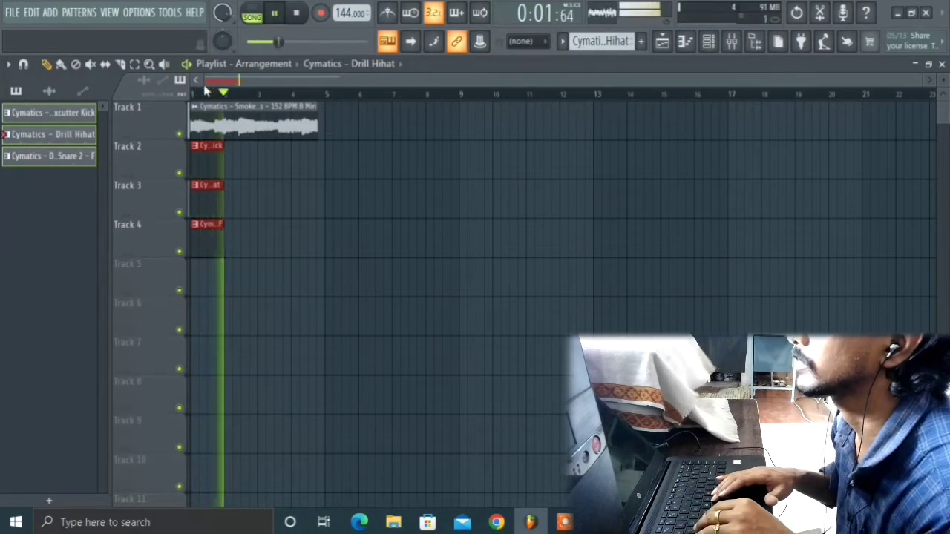
key(space)
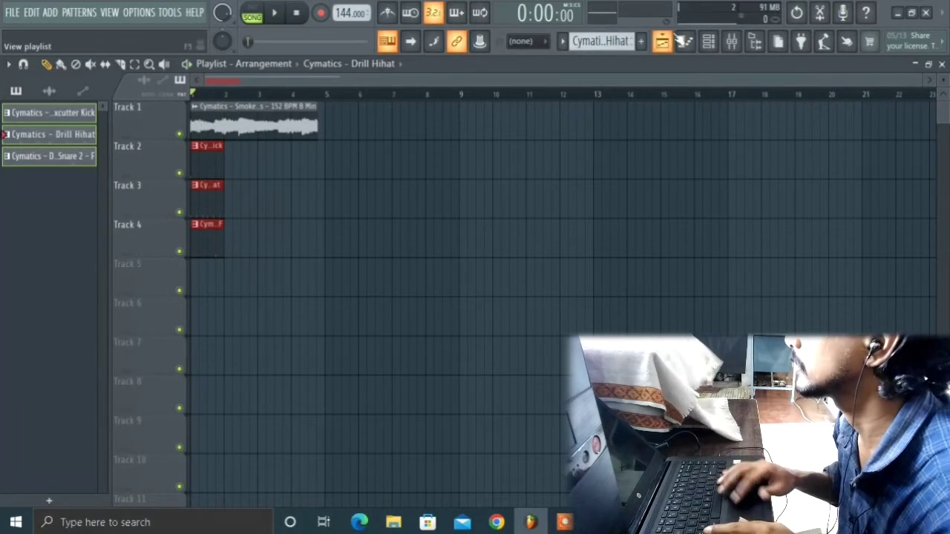
Duplicate the playlist drum clips, putting the kick in bar 3, hi-hats in bars 2 and 3, and snares in bars 2 to 4.
drag(919, 76, 494, 42)
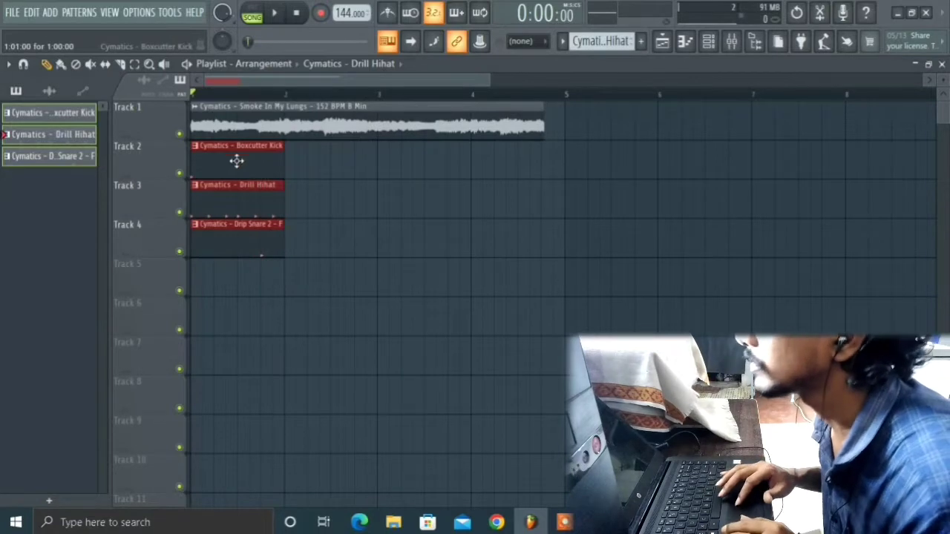
key(space)
key(space)
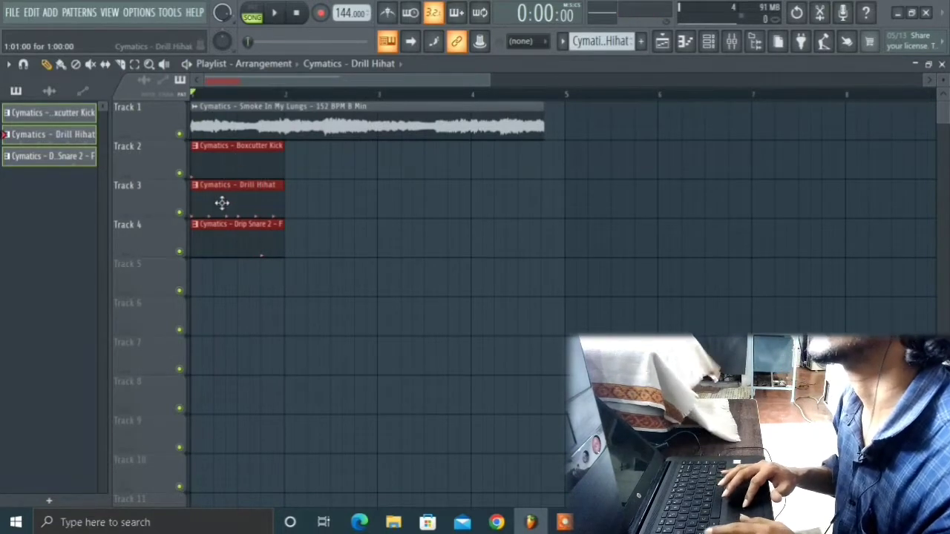
drag(219, 197, 501, 222)
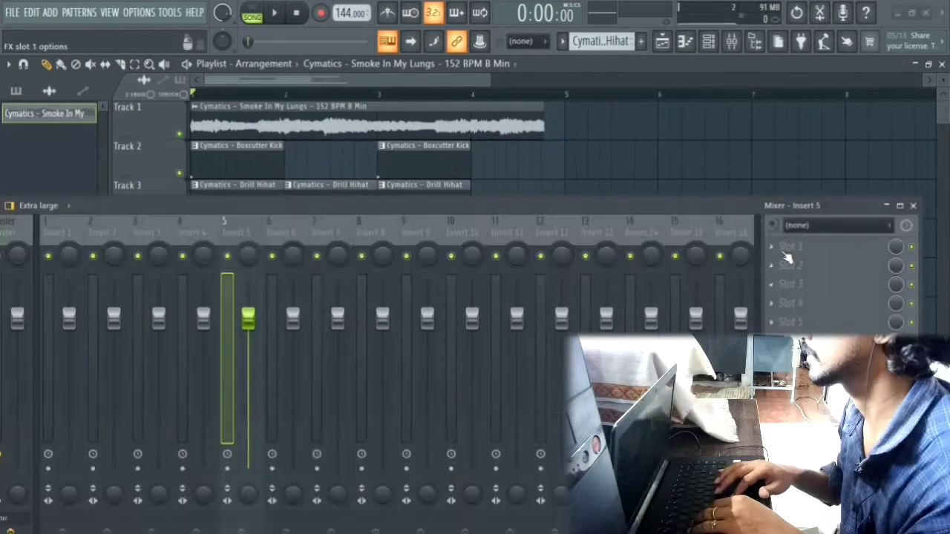
Load Fruity Parametric EQ 2 in the first effect slot of Insert 5 and close the mixer.
click(787, 257)
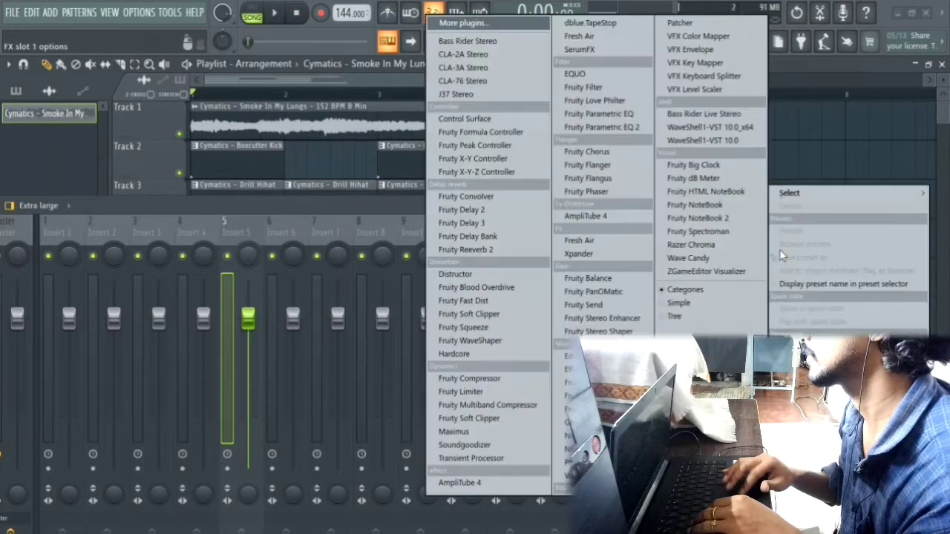
click(660, 126)
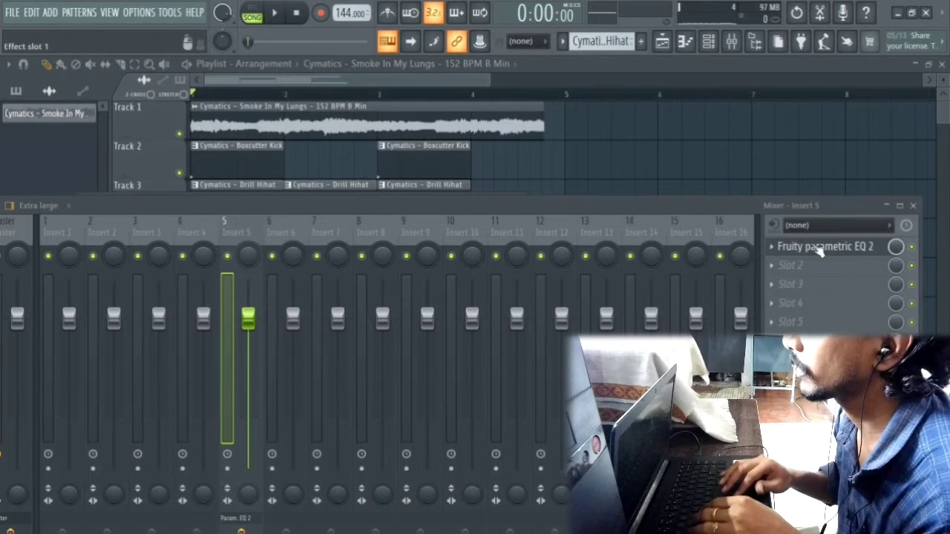
click(914, 206)
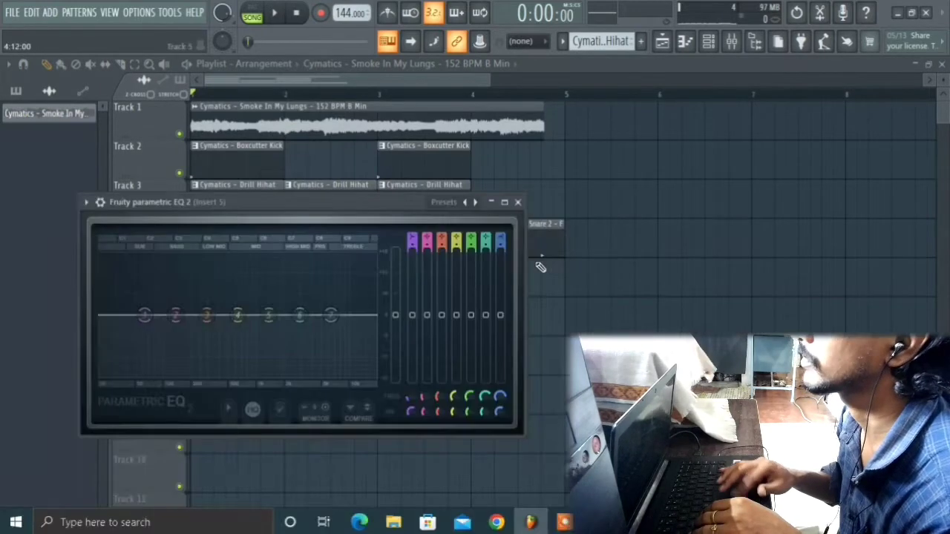
Apply the 40Hz + 18kHz cut preset to the melody's EQ during playback, raise its low-cut frequency into the low mids, and close the EQ.
key(space)
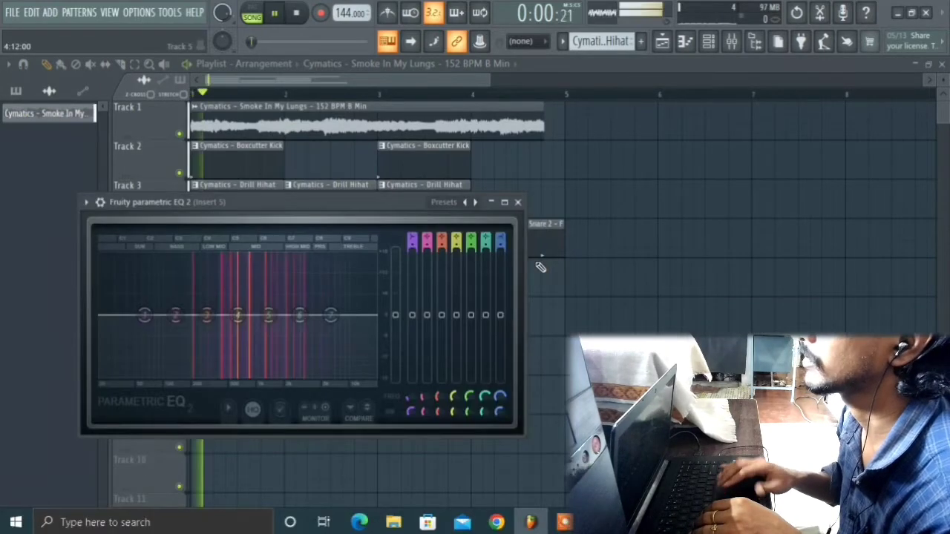
click(452, 203)
mouse_move(479, 208)
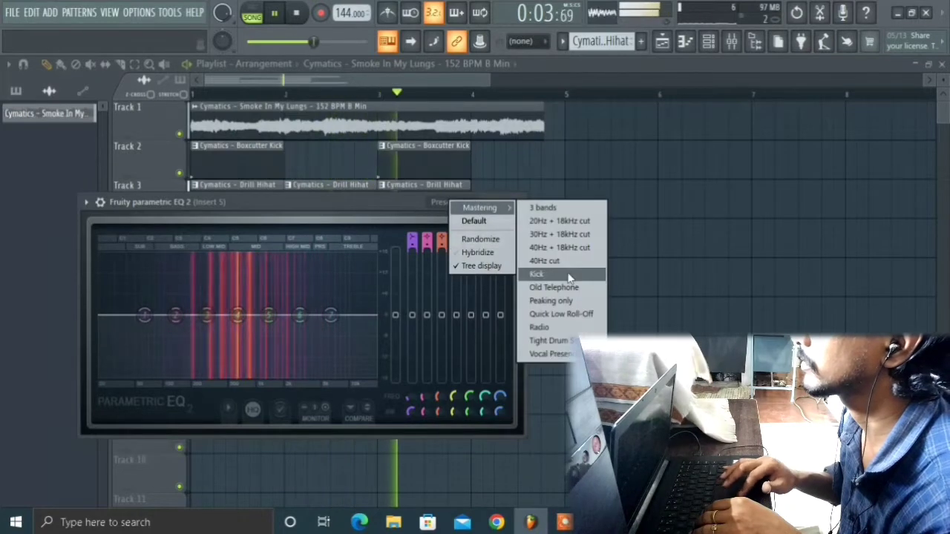
click(561, 248)
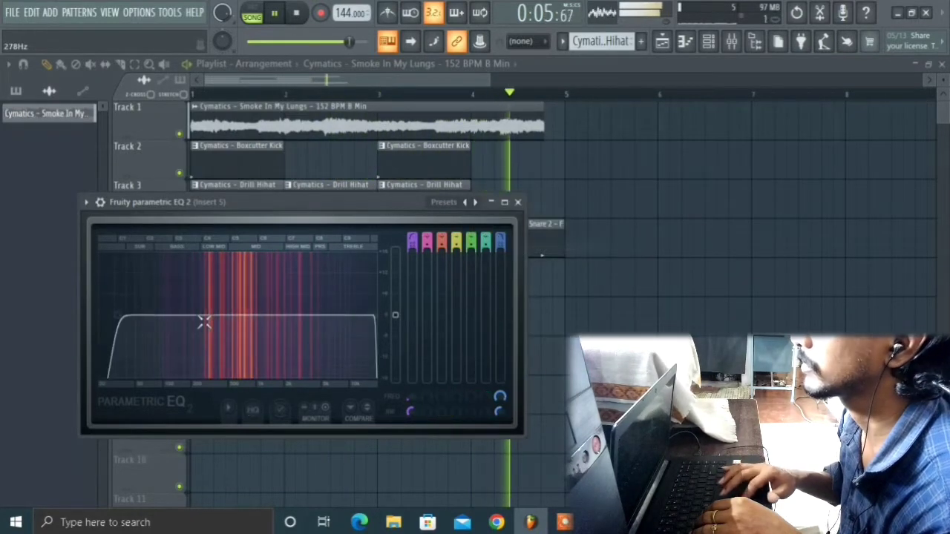
drag(117, 318, 227, 322)
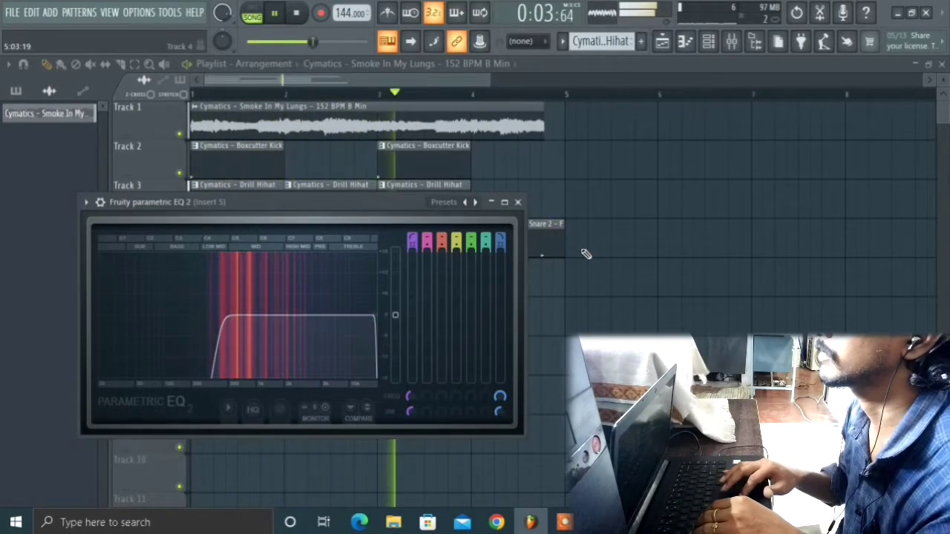
click(520, 202)
Lower the melody clip's channel volume to about 46% during playback, close its settings, and stop playback.
double_click(505, 129)
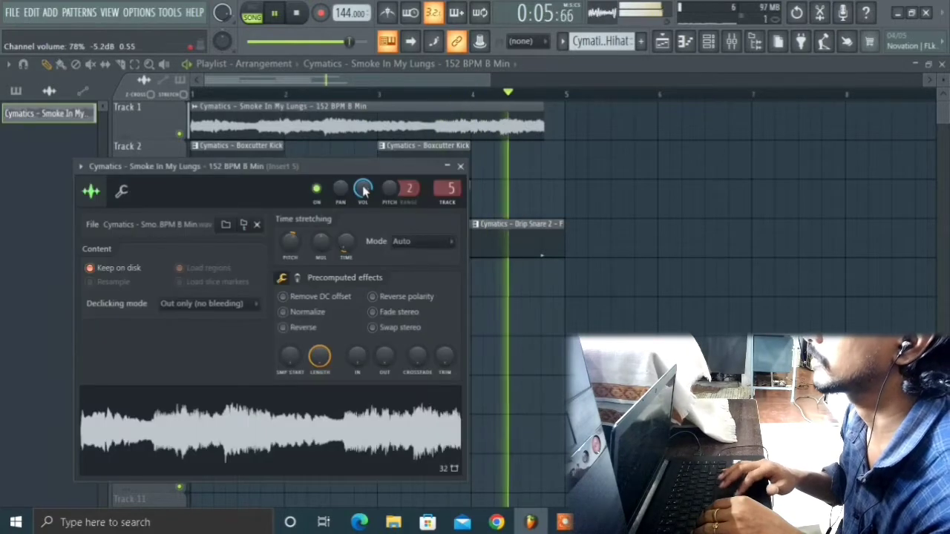
drag(363, 190, 364, 215)
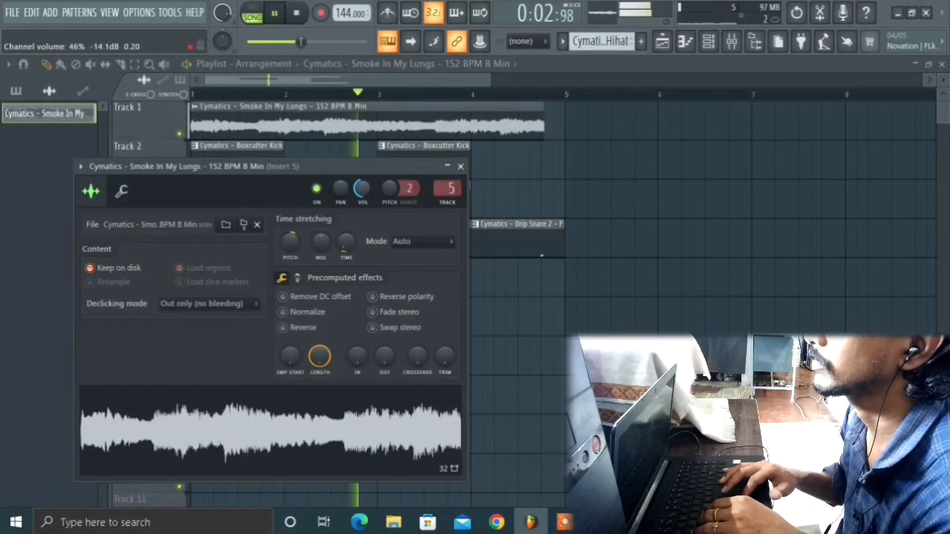
click(460, 169)
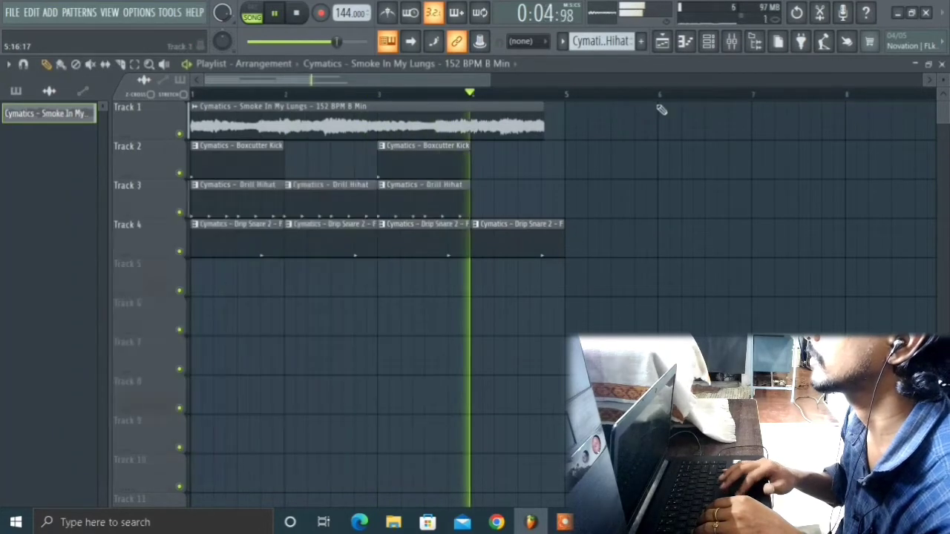
click(731, 40)
key(space)
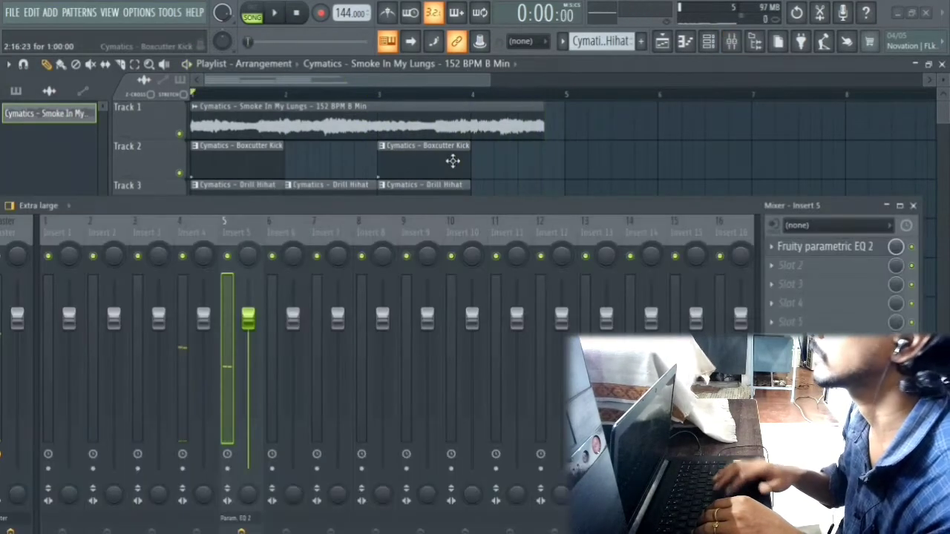
click(913, 207)
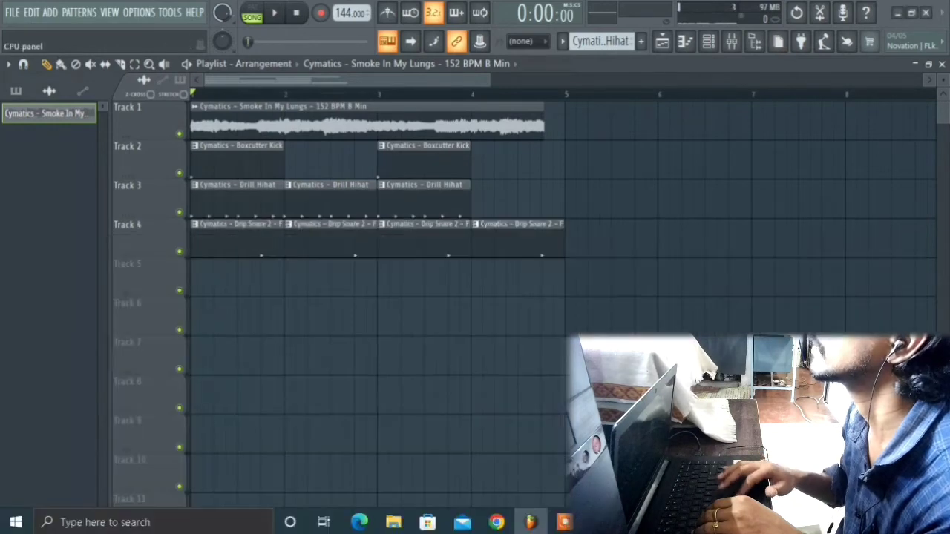
Add a Kontakt instrument channel to the project and close the channel rack.
click(709, 41)
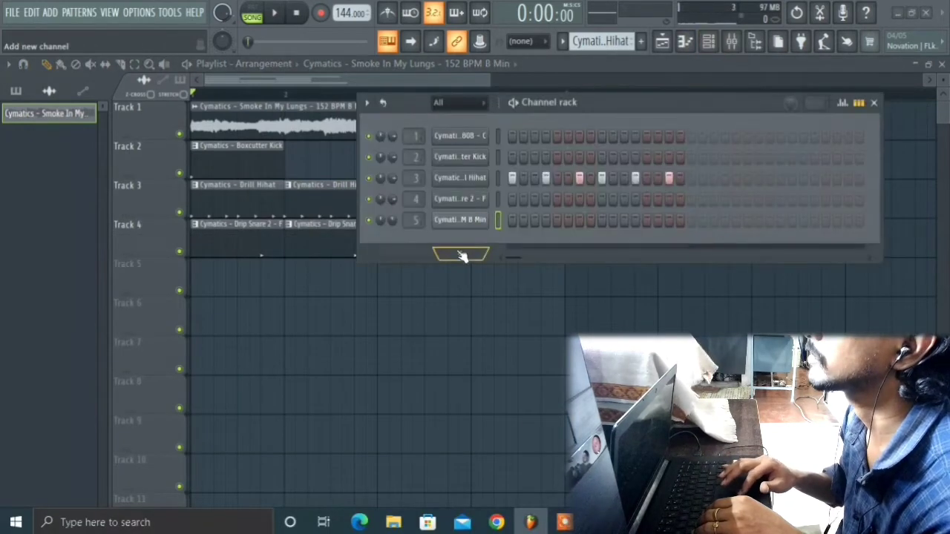
click(460, 255)
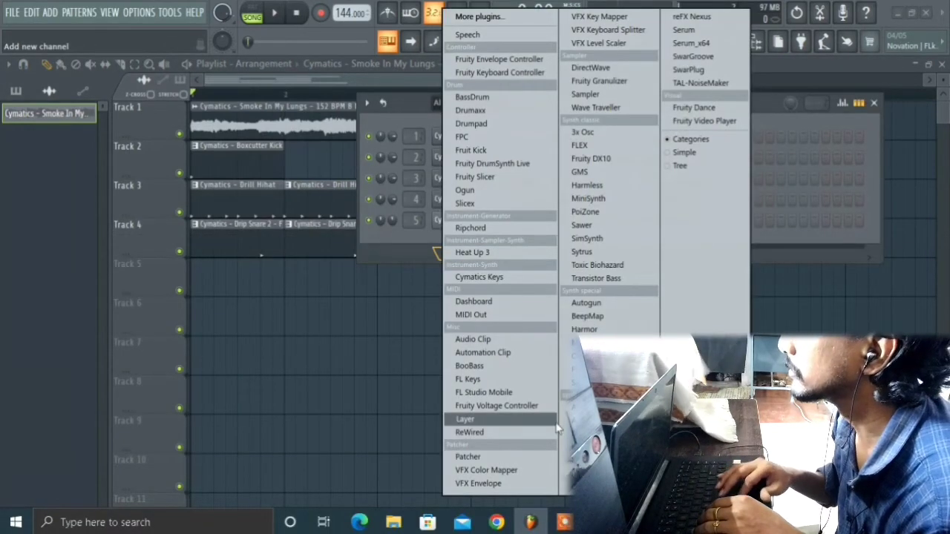
click(591, 473)
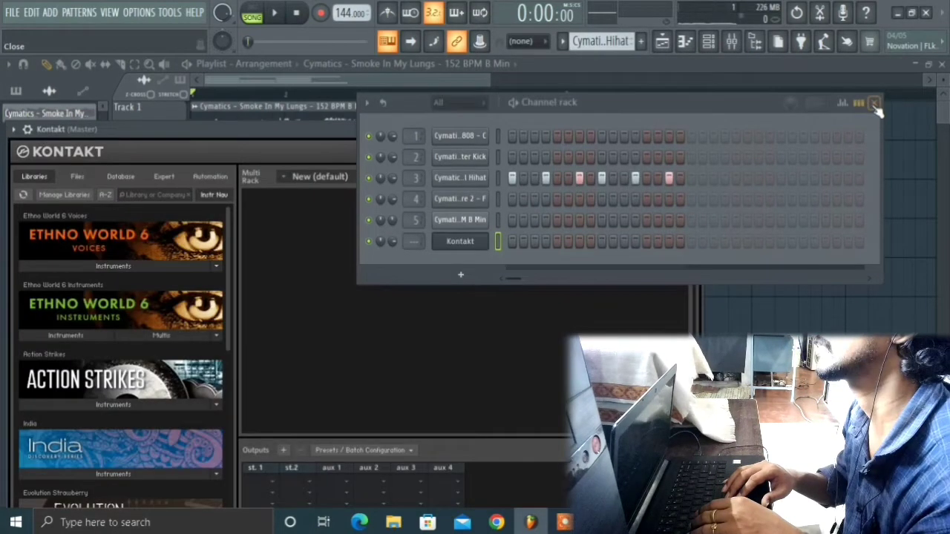
click(875, 104)
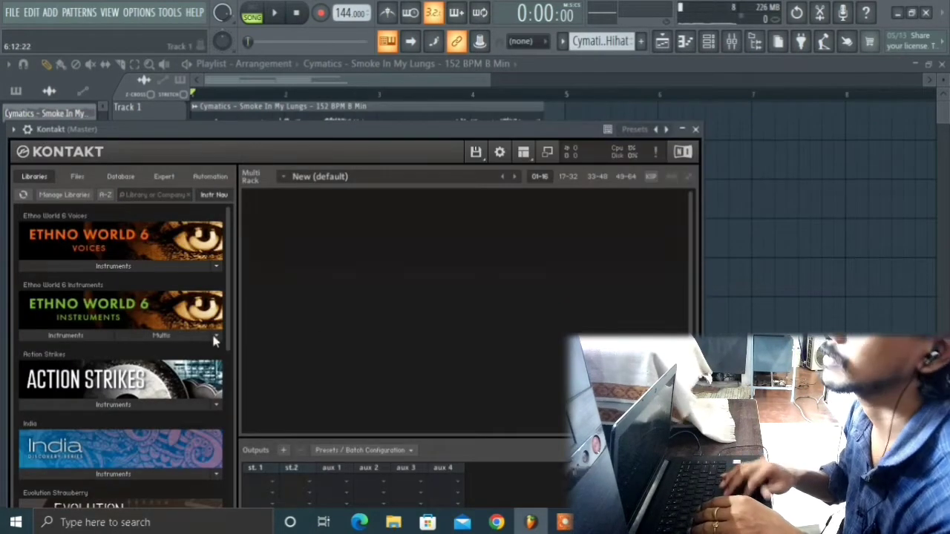
Load Mongolian Female Pad.nki from the Ethno World 6 Voices instruments into Kontakt's multi rack.
click(109, 265)
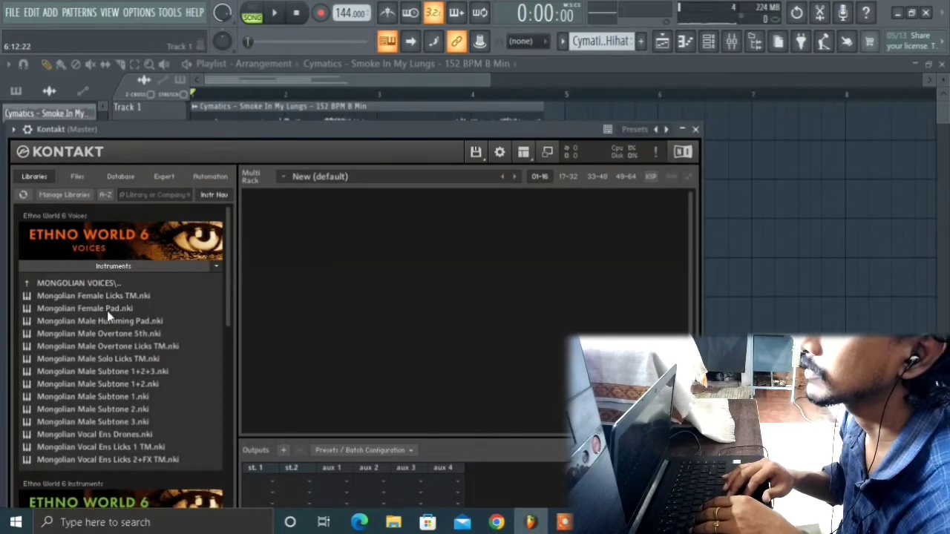
drag(107, 311, 483, 311)
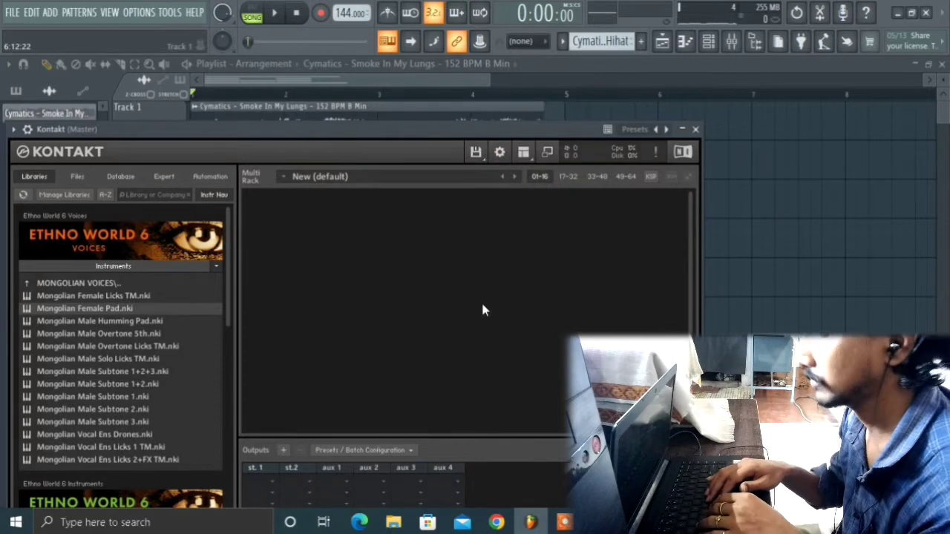
Audition notes on the Mongolian Female Pad between C5 and D6, both alone and over the song playback.
key(n)
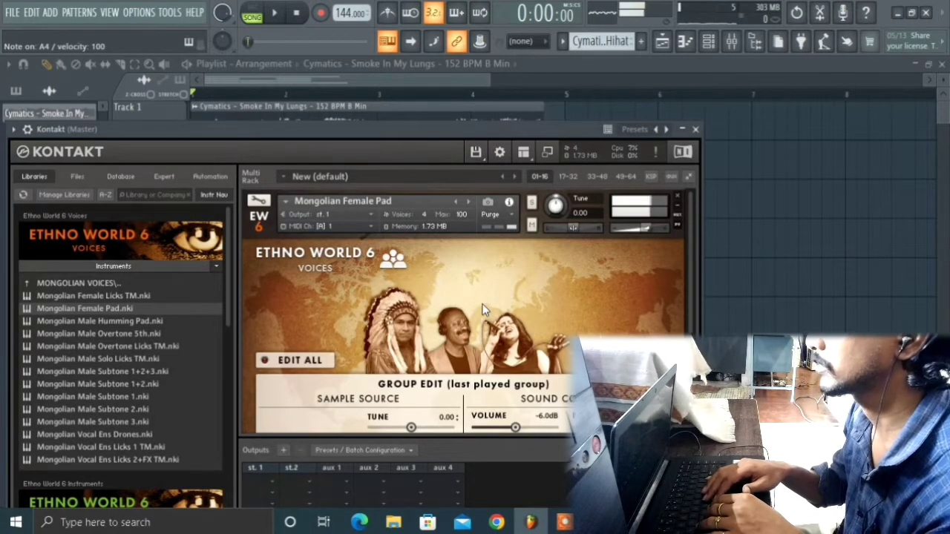
key(i)
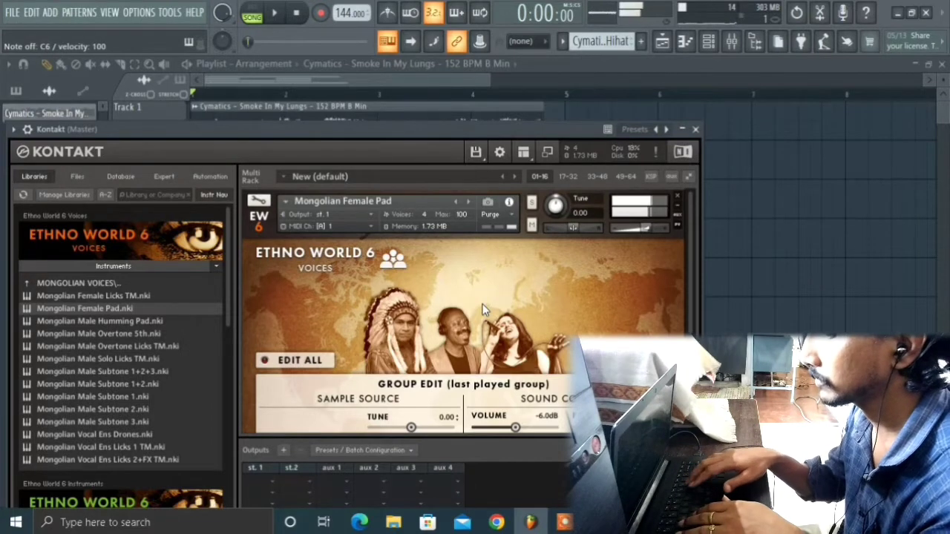
key(space)
key(e)
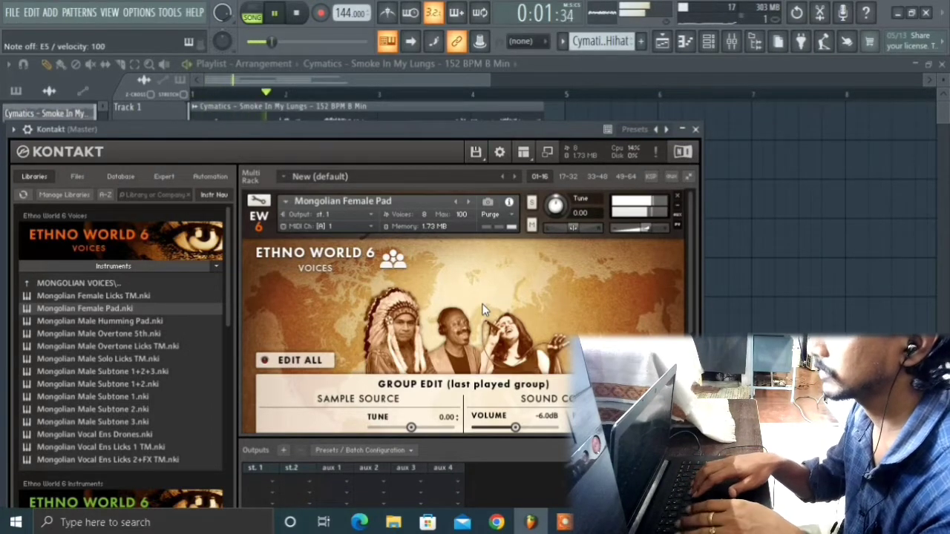
key(i)
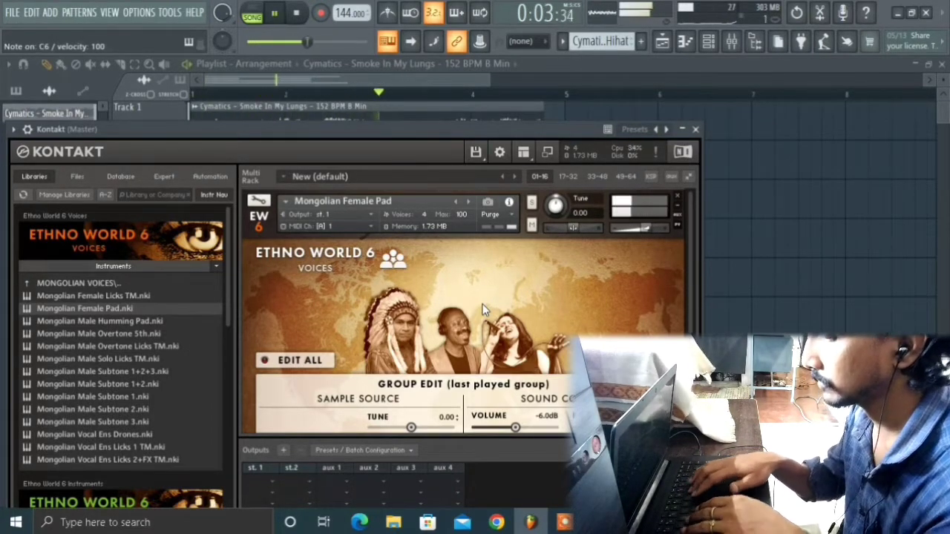
key(o)
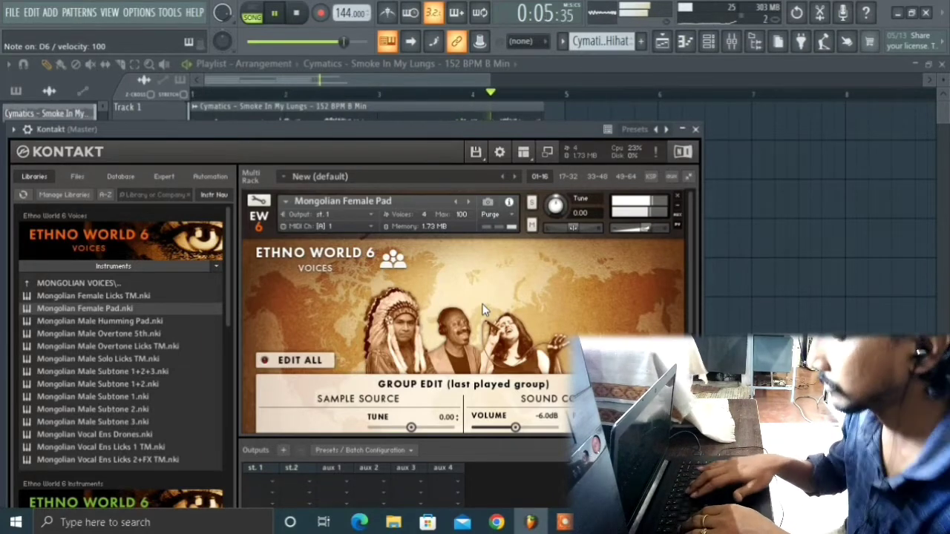
key(q)
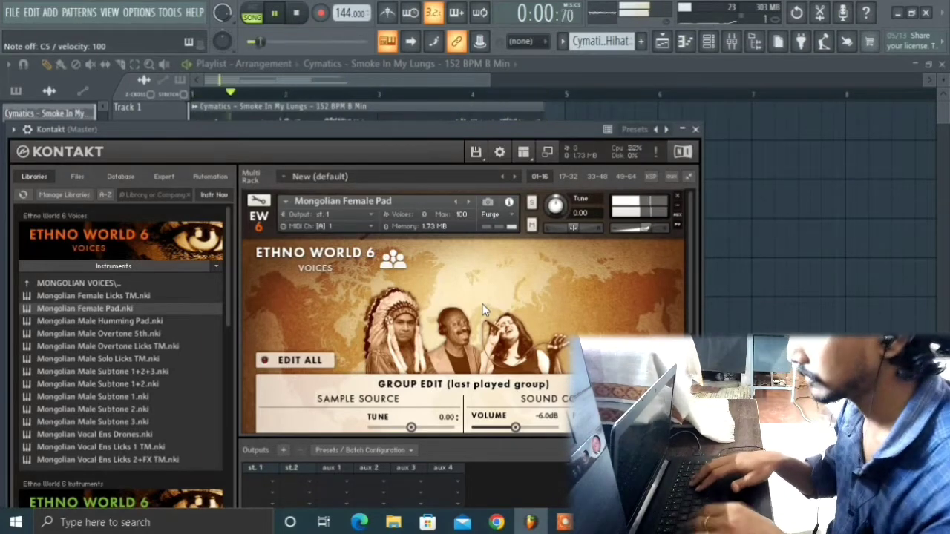
key(o)
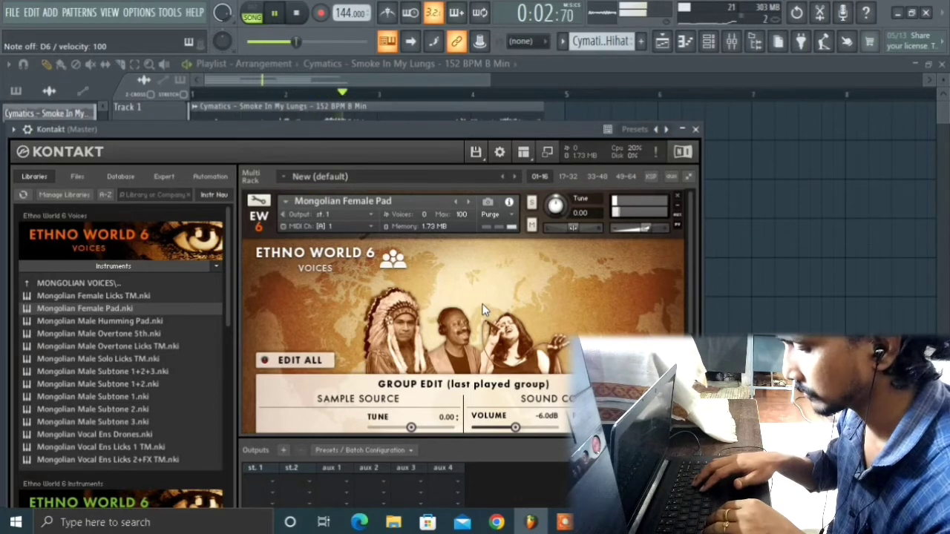
key(o)
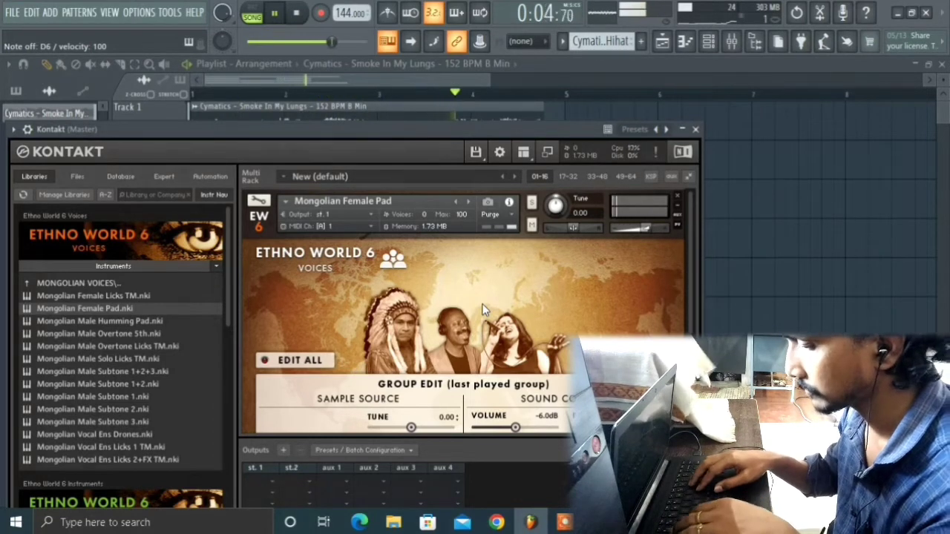
key(space)
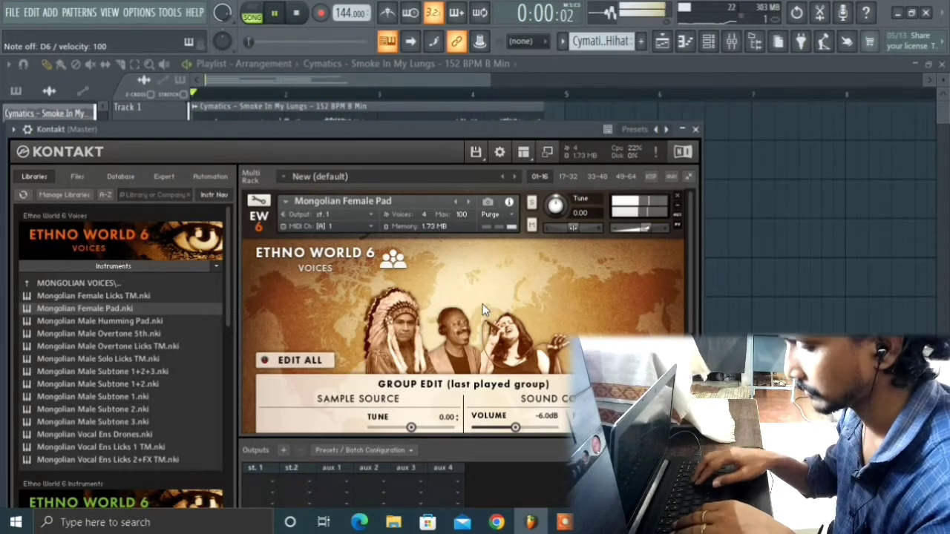
key(space)
key(o)
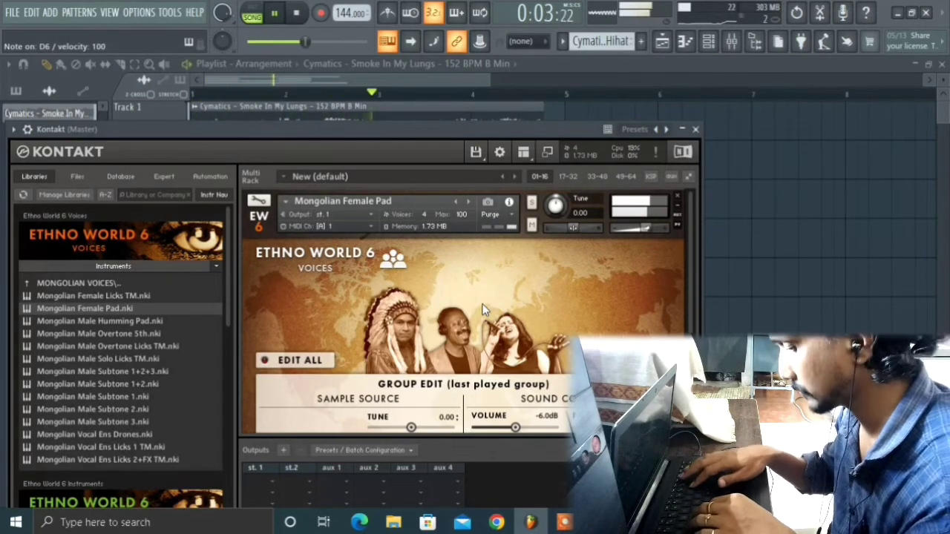
key(o)
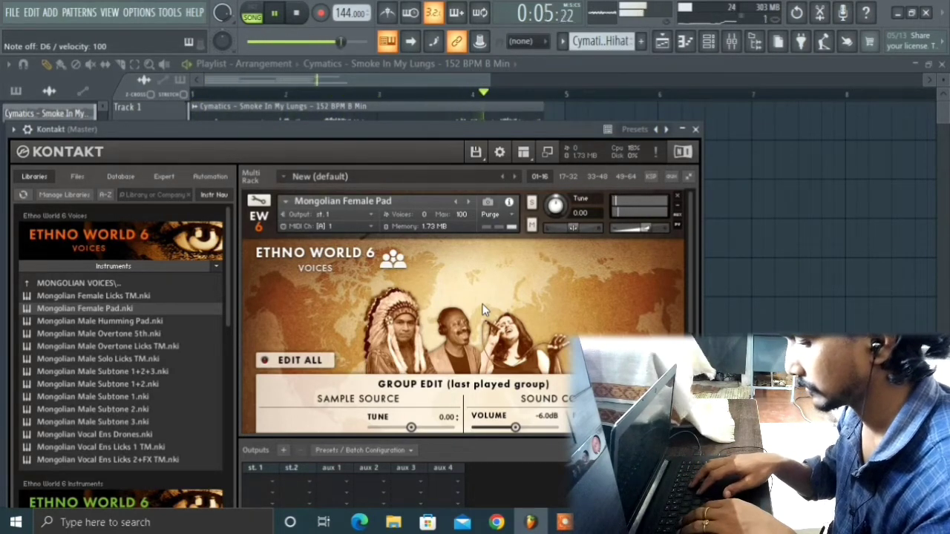
key(e)
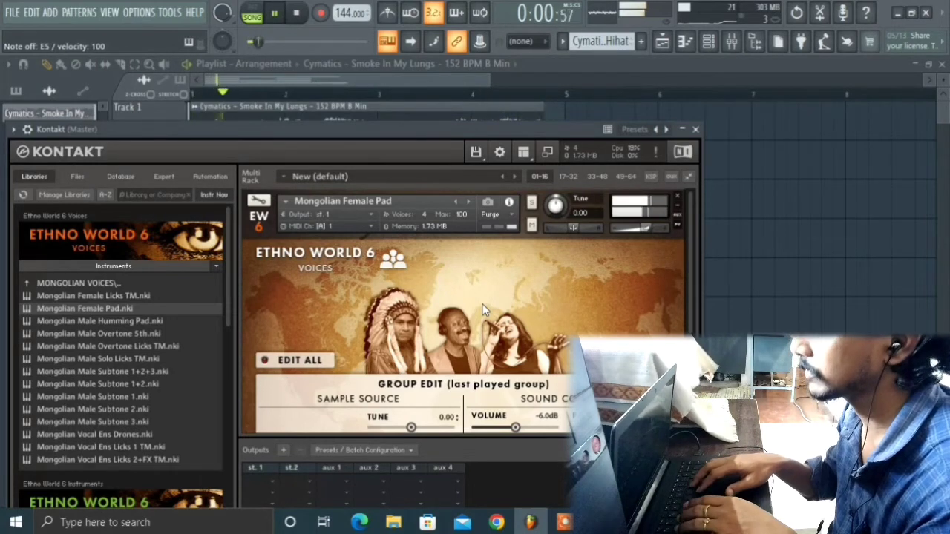
key(space)
key(w)
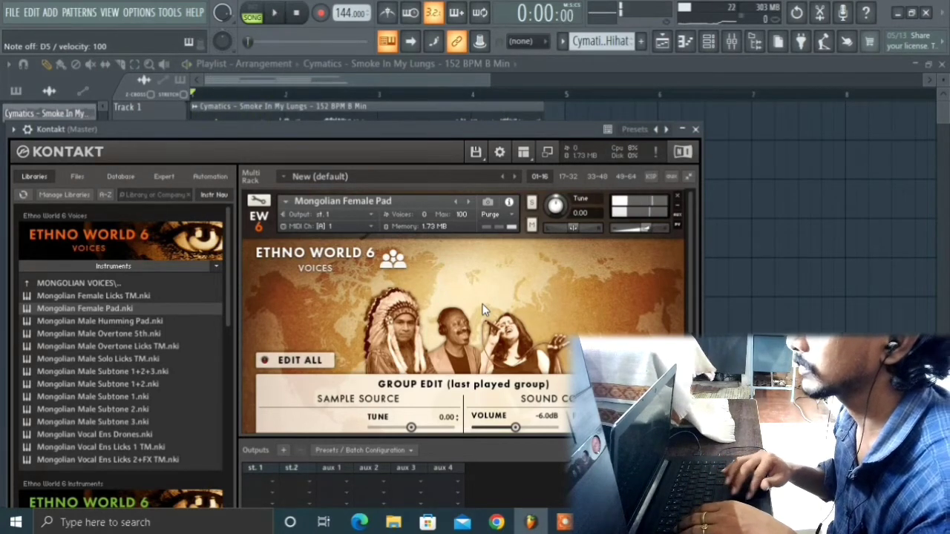
Replace the Mongolian Female Pad with Mongolian Male Solo Licks TM.nki and audition its notes over the song playback.
click(678, 197)
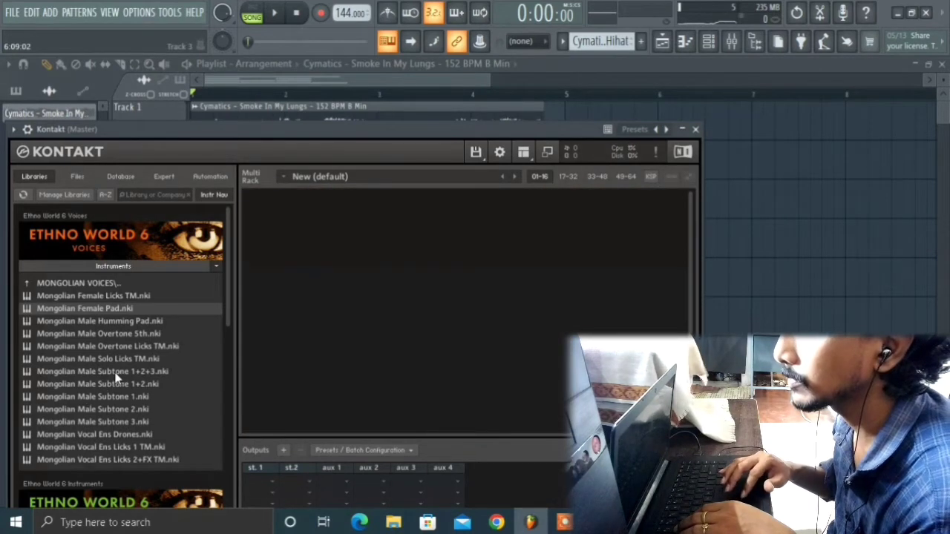
double_click(99, 359)
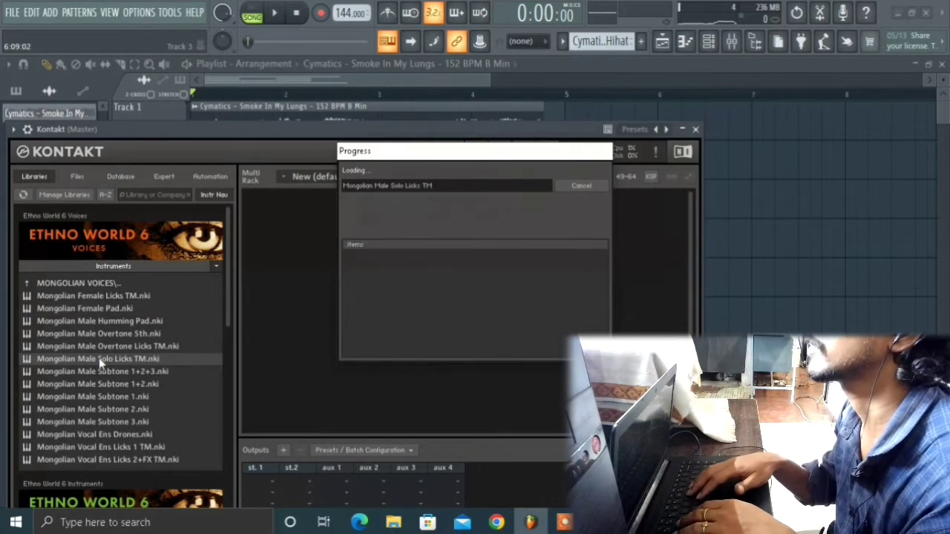
key(e)
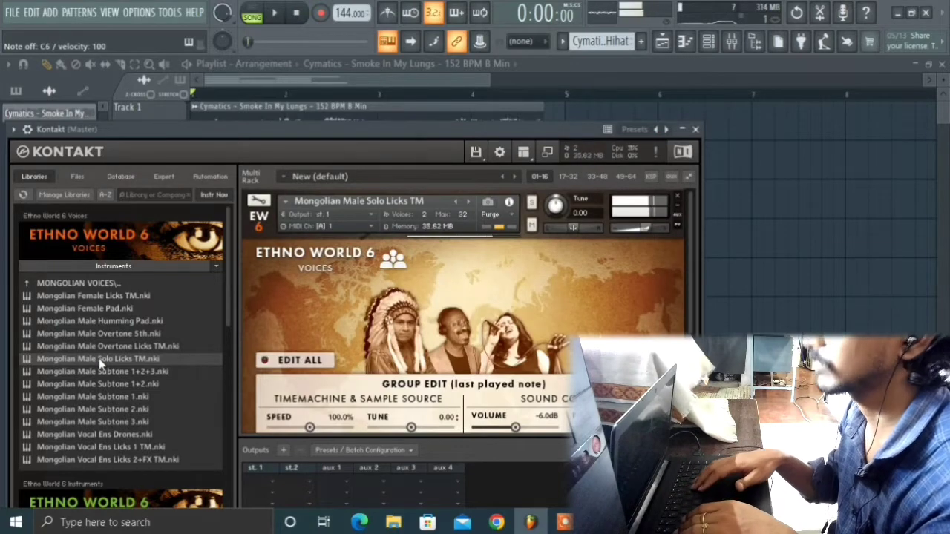
key(w)
key(space)
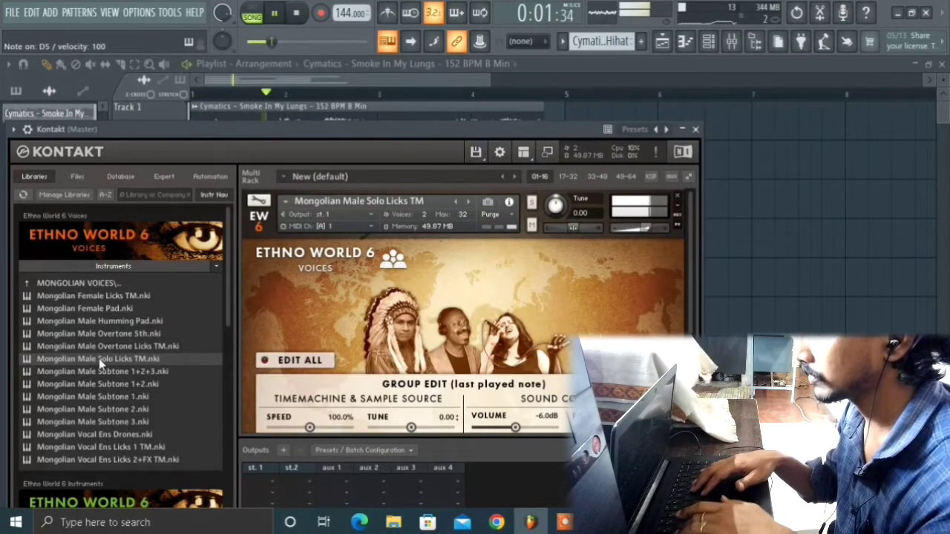
key(u)
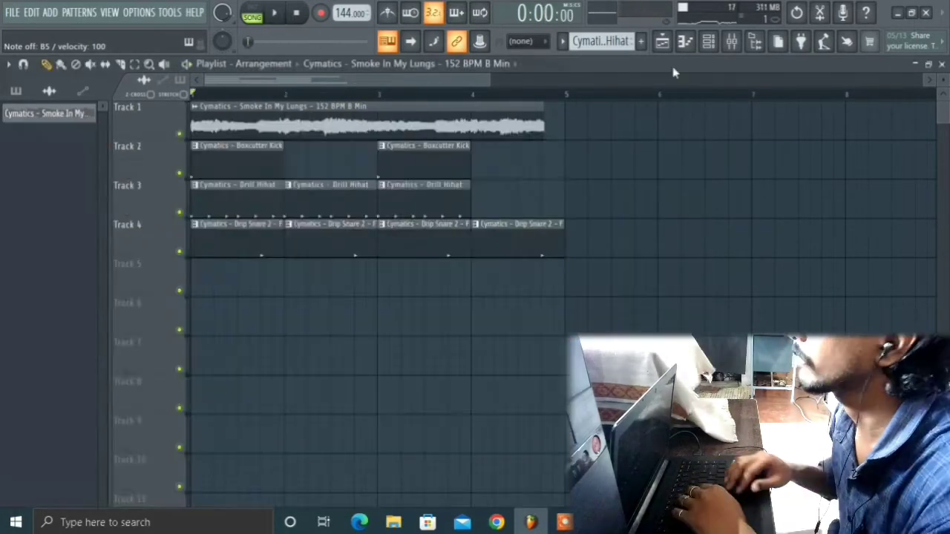
Create a new pattern with the default name and place it at bar 1 of Track 5.
click(642, 41)
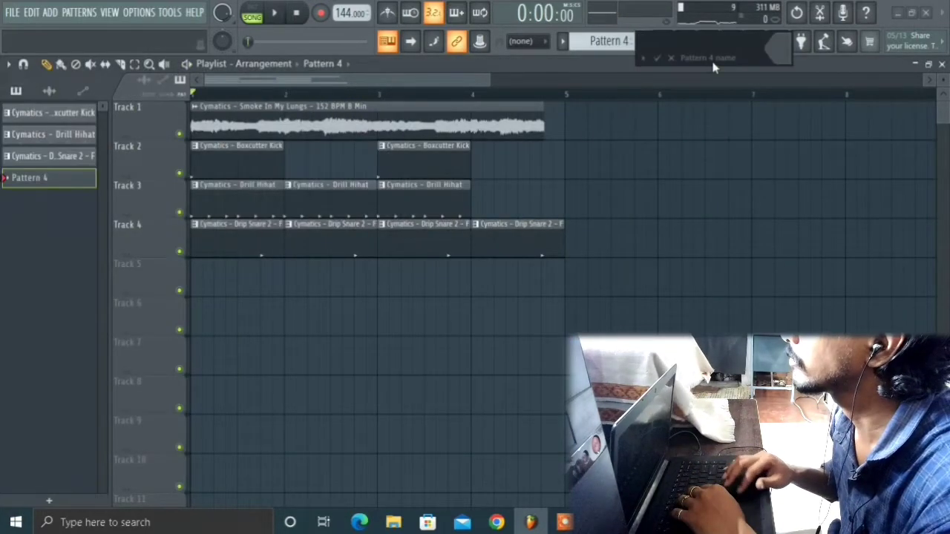
click(670, 59)
drag(222, 290, 165, 290)
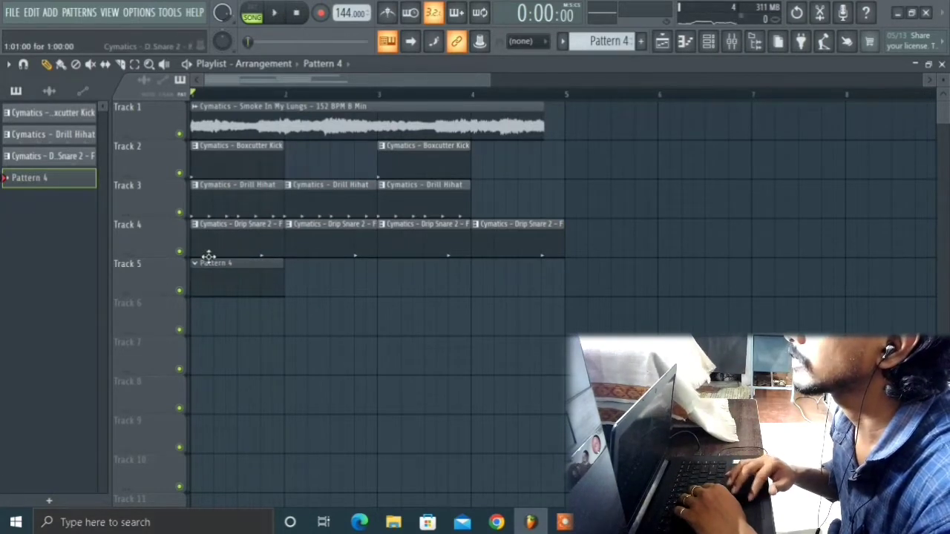
Record a single B5 note into Pattern 4 over the song playback, using the Everything recording option.
click(321, 13)
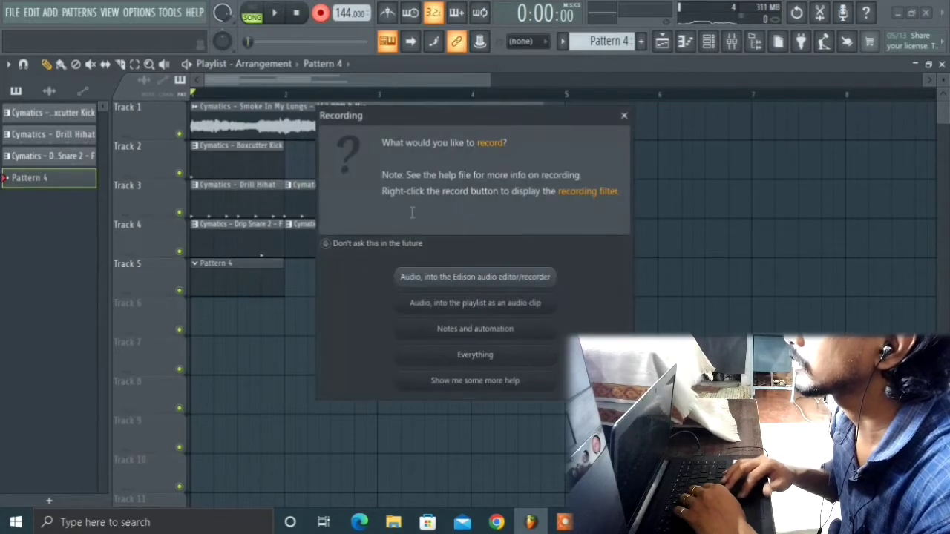
click(445, 358)
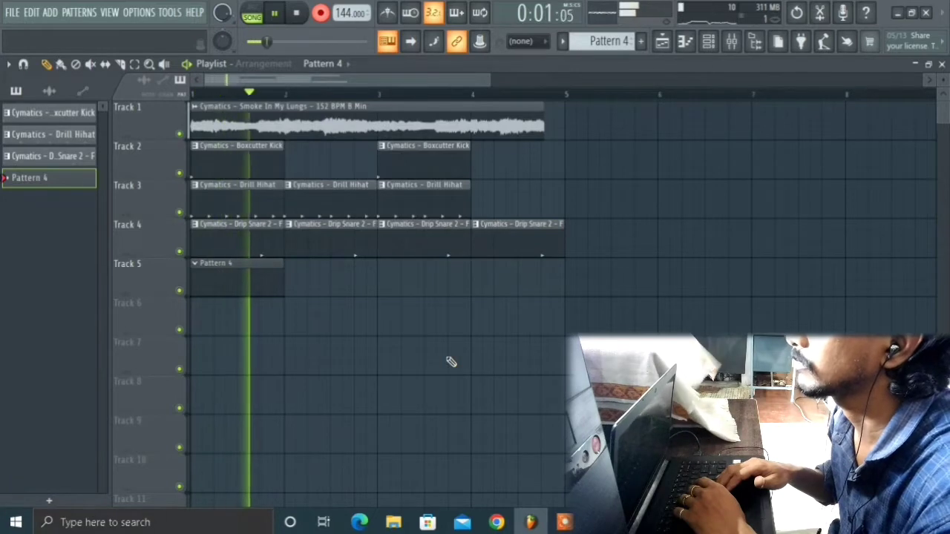
key(m)
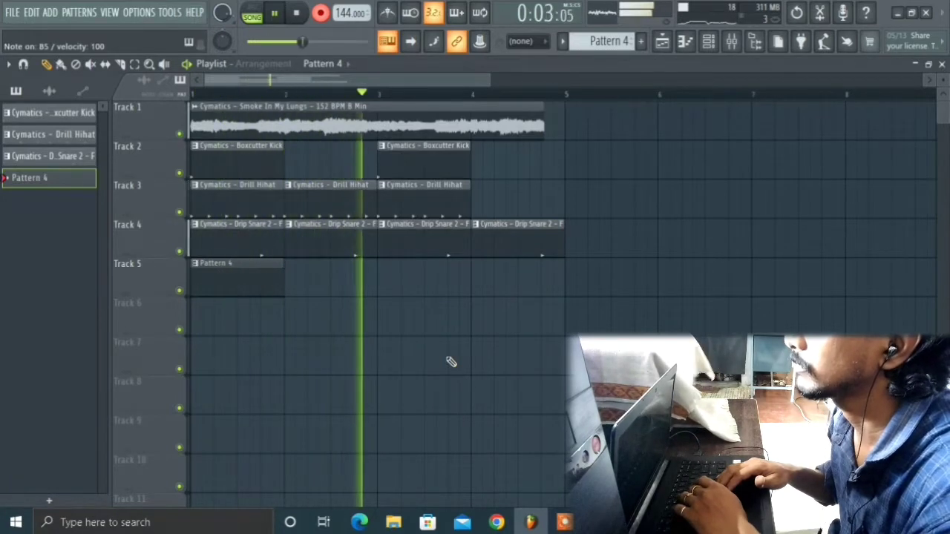
key(space)
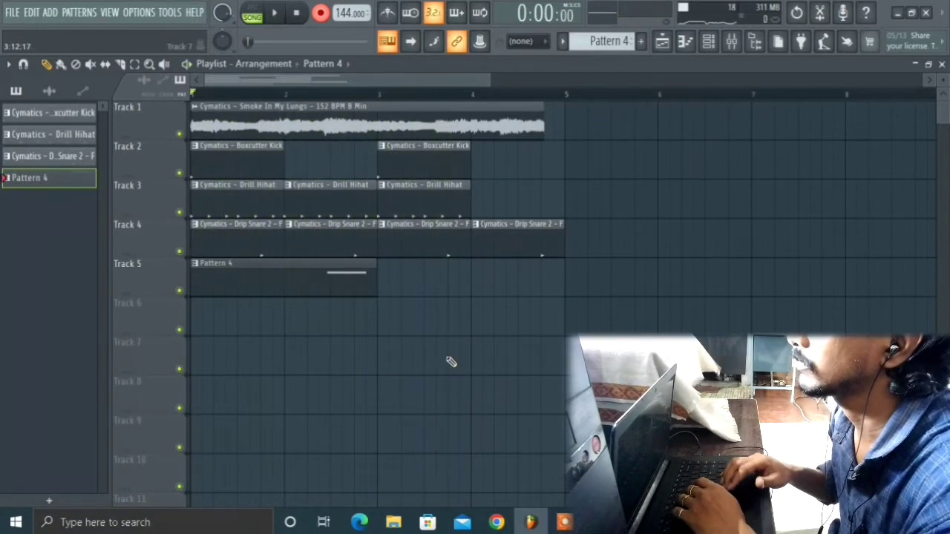
Move the recorded B5 note earlier in the piano roll so it starts just before beat 2 of bar 1, and play it back.
key(F7)
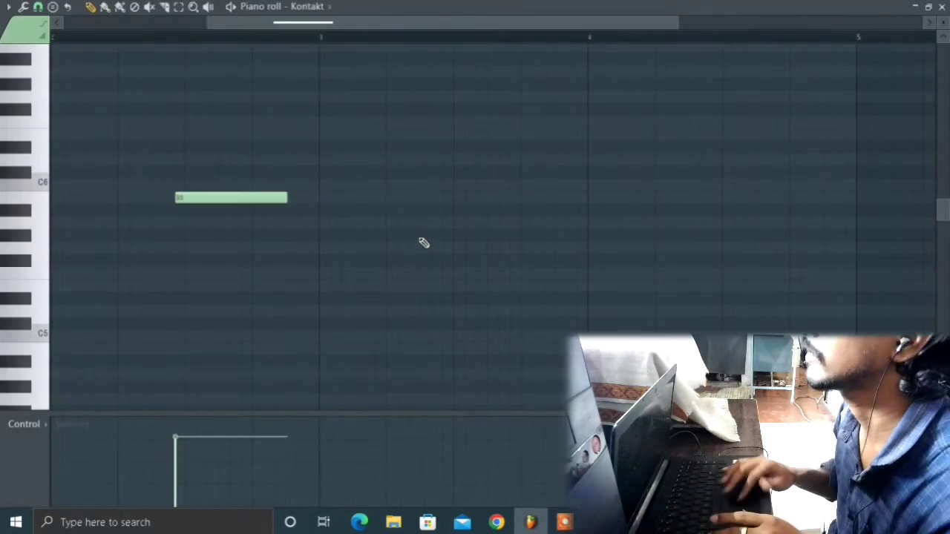
key(ctrl+a)
key(shift+Left)
key(shift+Left)
key(shift+Left)
key(shift+Left)
key(shift+Left)
key(shift+Left)
key(shift+Left)
key(shift+Left)
key(shift+Left)
key(shift+Left)
key(shift+Left)
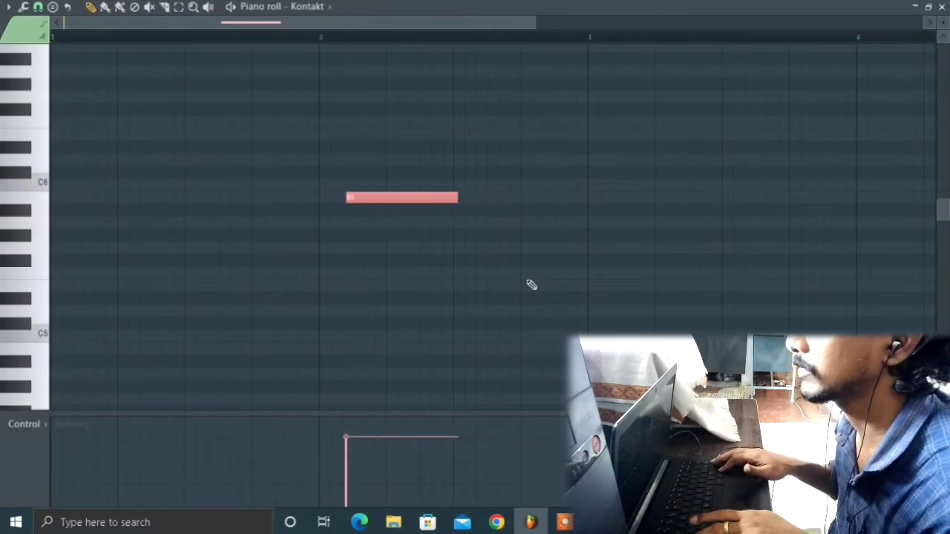
key(shift+Left)
key(shift+Left)
key(shift+Left)
key(shift+Left)
key(shift+Left)
key(shift+Left)
key(shift+Left)
key(shift+Left)
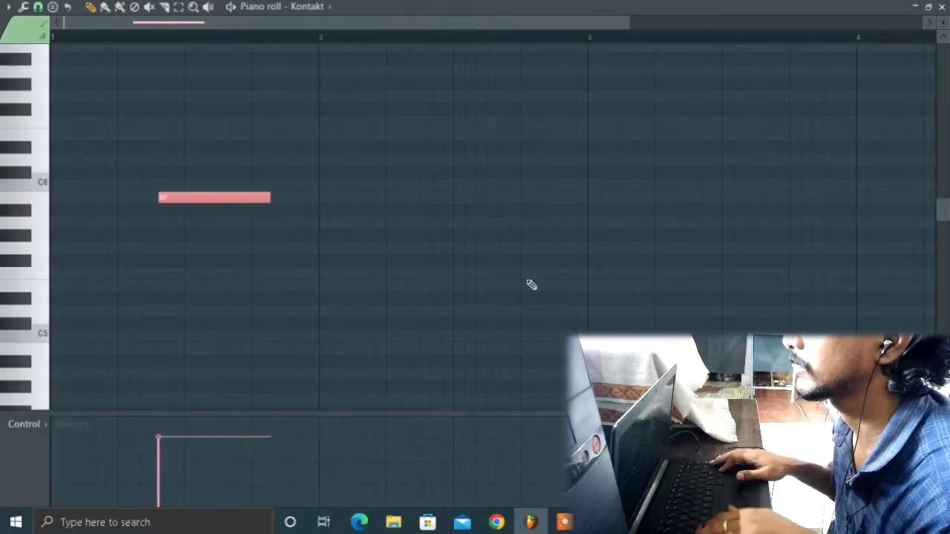
key(space)
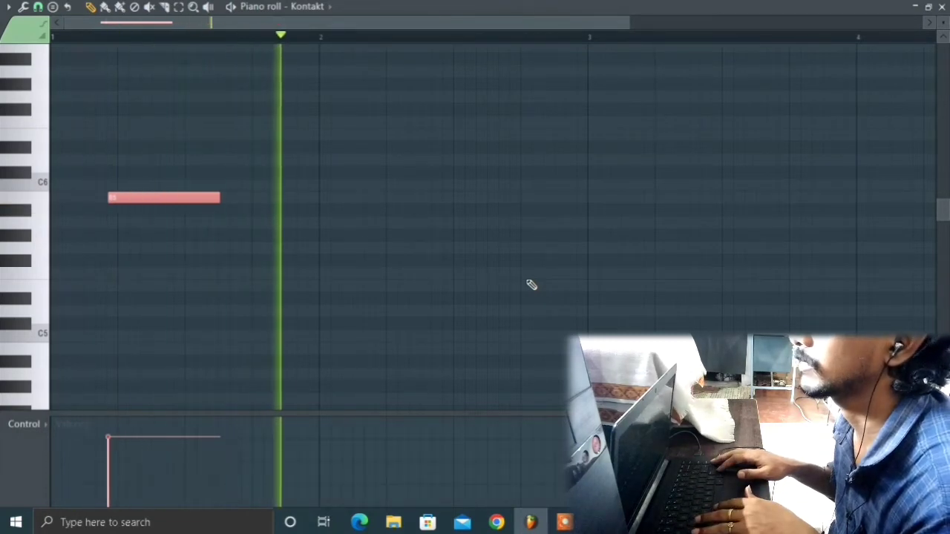
key(space)
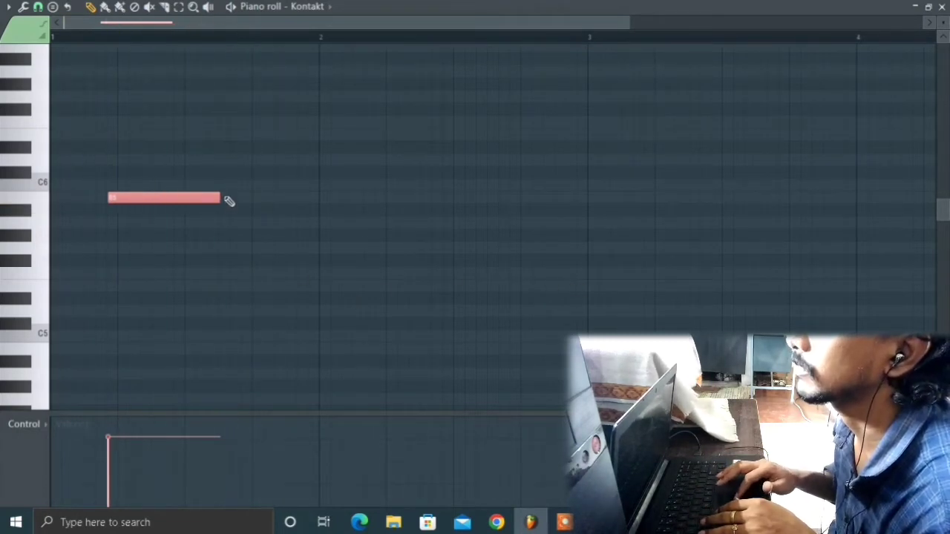
Shorten the B5 note to slightly over one beat, shift it to start at about beat 2, and check it in playback.
click(160, 185)
right_click(178, 185)
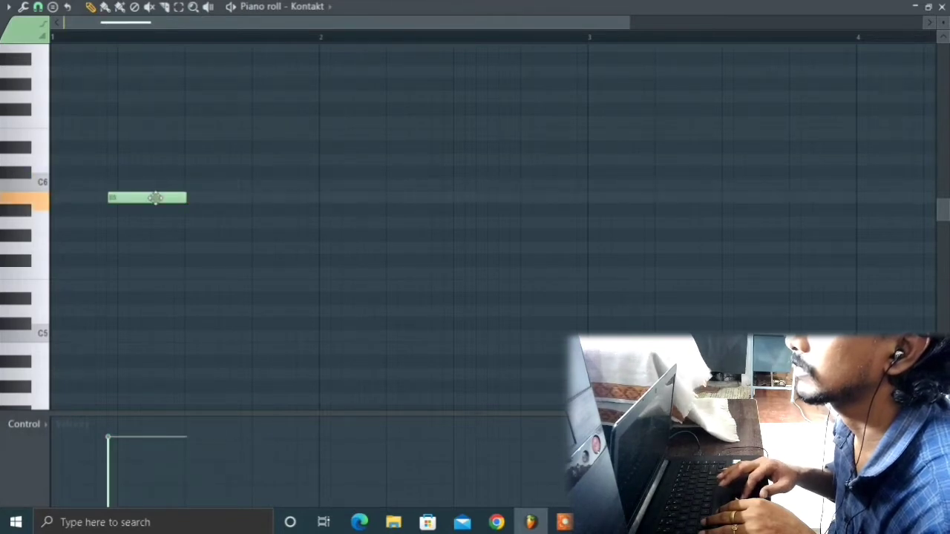
mouse_move(155, 198)
mouse_down()
mouse_move(157, 182)
mouse_move(159, 205)
mouse_up()
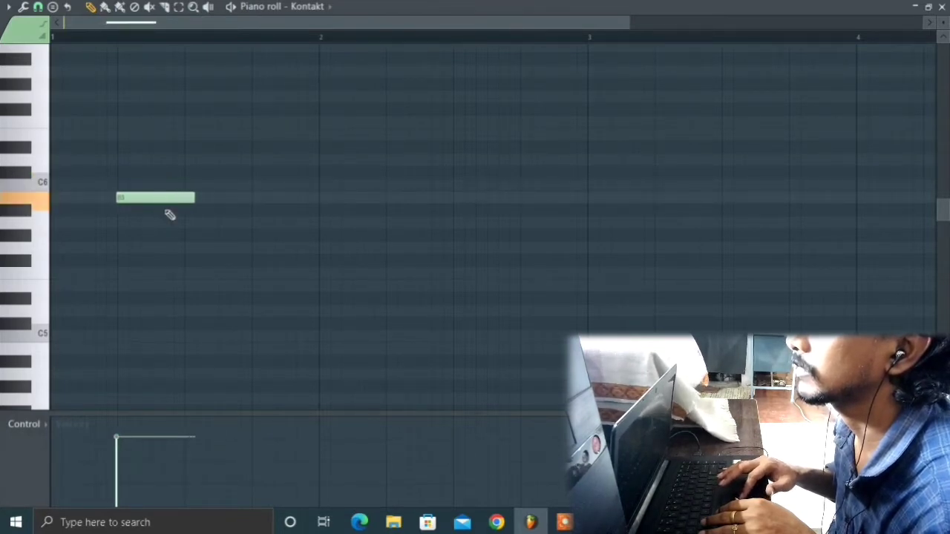
key(space)
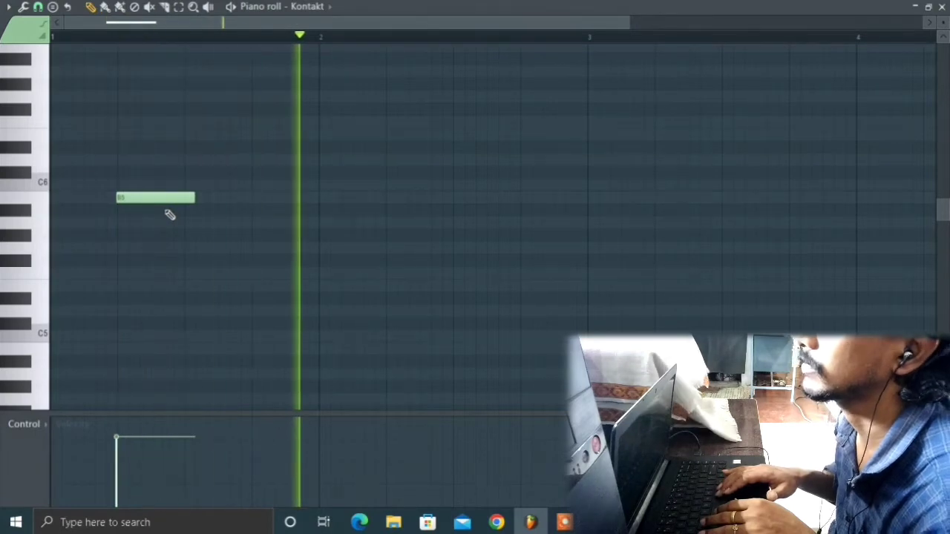
key(space)
key(space)
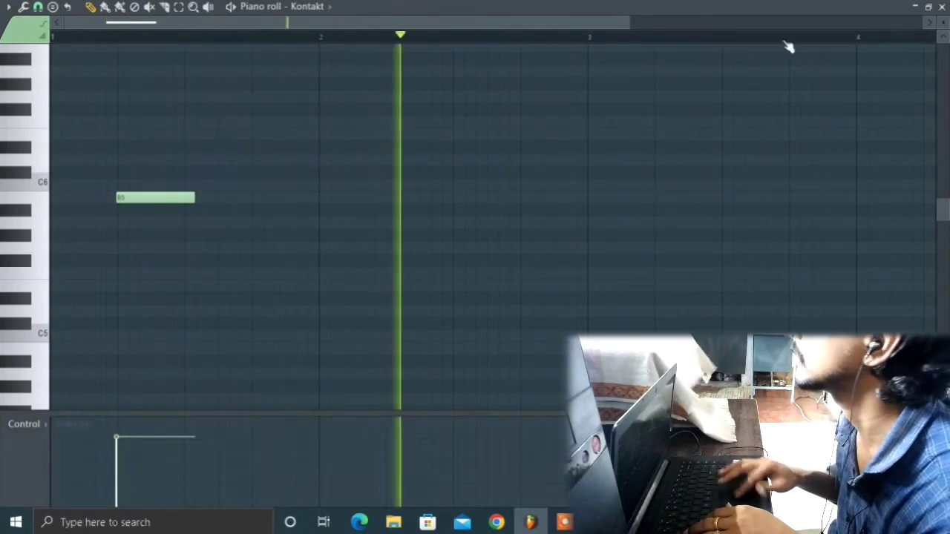
Close the piano roll, stop playback, and place a second Pattern 4 clip at bar 3 of Track 5.
click(941, 7)
key(space)
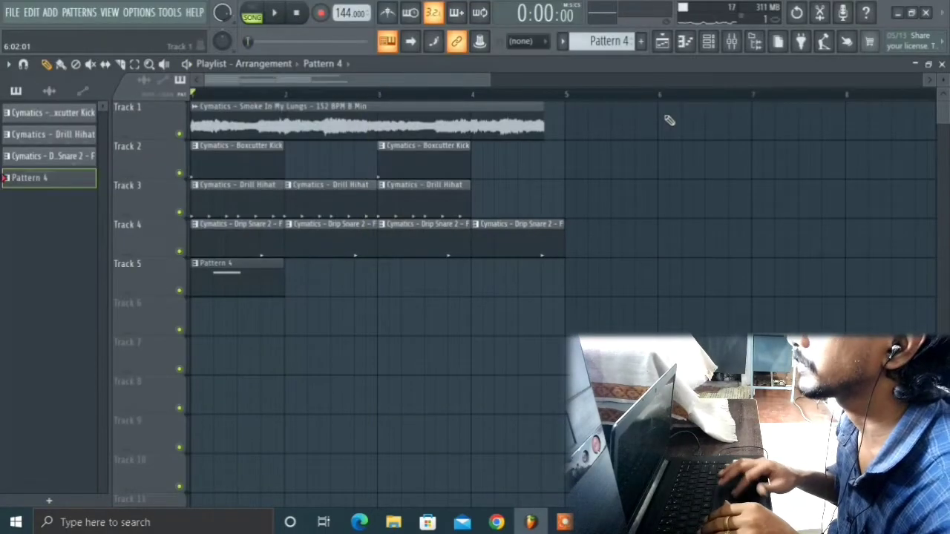
click(416, 295)
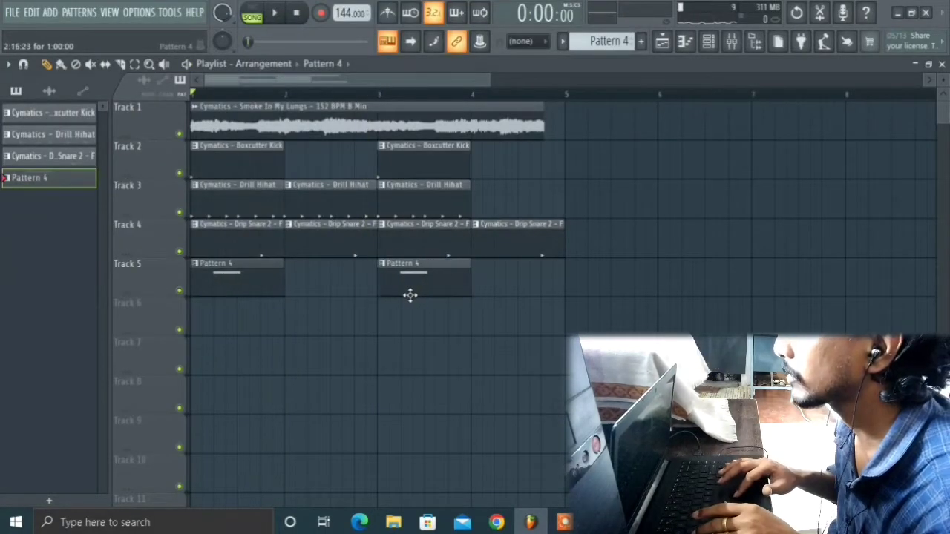
Play the arrangement from the start several times to check how the two Pattern 4 clips sit with the drums and melody.
key(space)
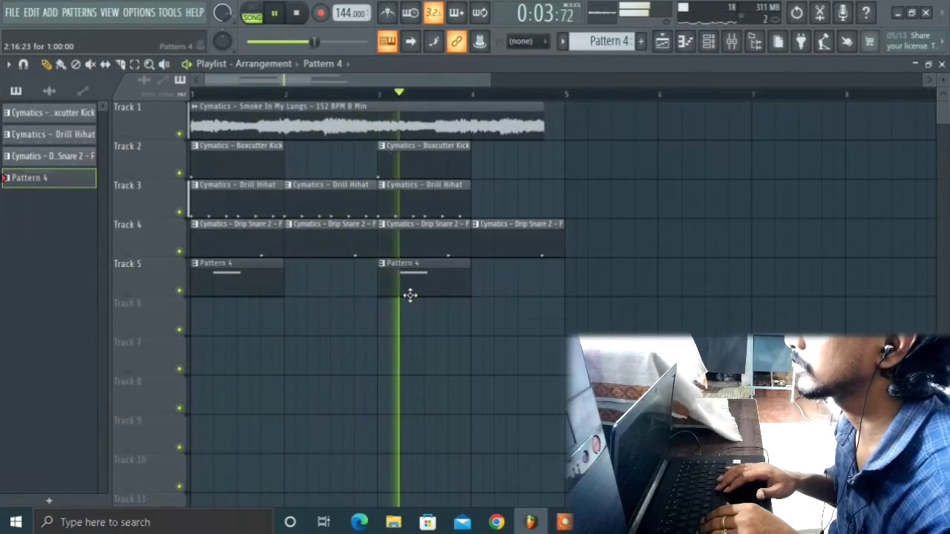
key(space)
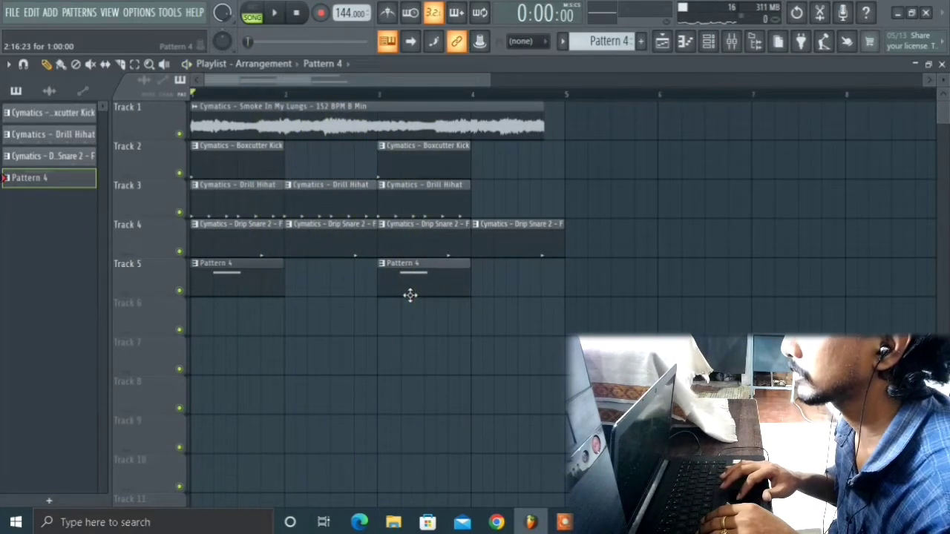
key(space)
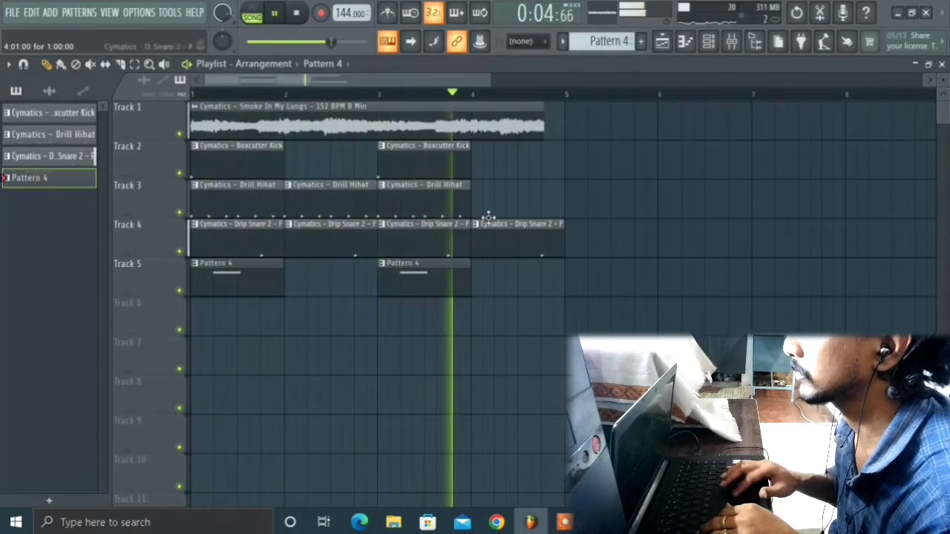
key(space)
Route the Kontakt channel to mixer Insert 6, load Fruity Parametric EQ 2 on that insert and close the mixer.
drag(414, 241, 414, 208)
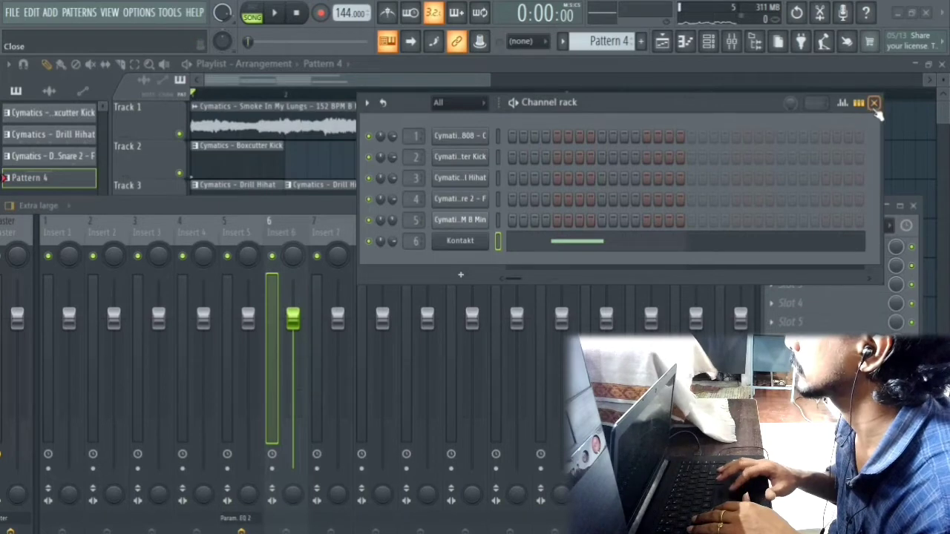
click(875, 103)
click(789, 252)
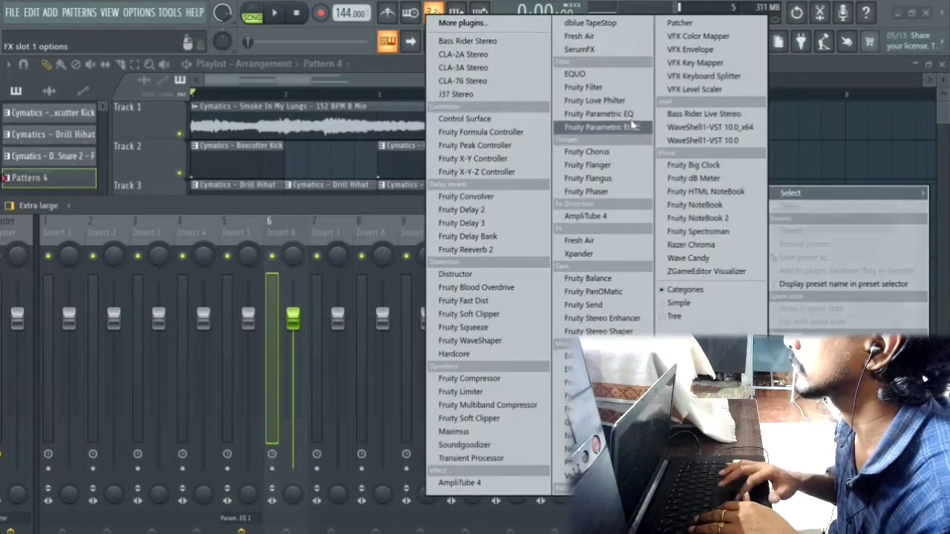
click(602, 127)
click(913, 206)
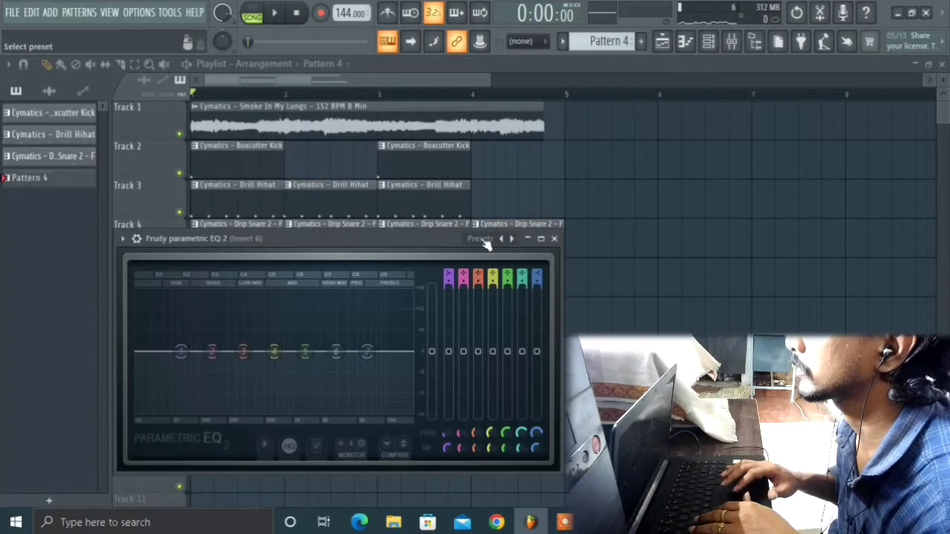
Apply the 40Hz + 18kHz cut mastering preset to the Insert 6 EQ and raise its high-pass band to about 526 Hz during playback.
click(484, 240)
mouse_move(541, 255)
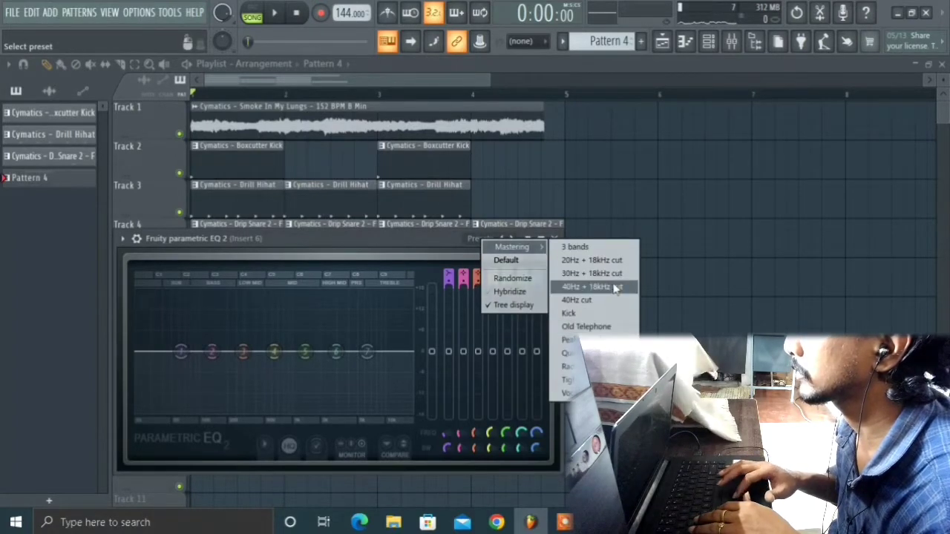
click(571, 289)
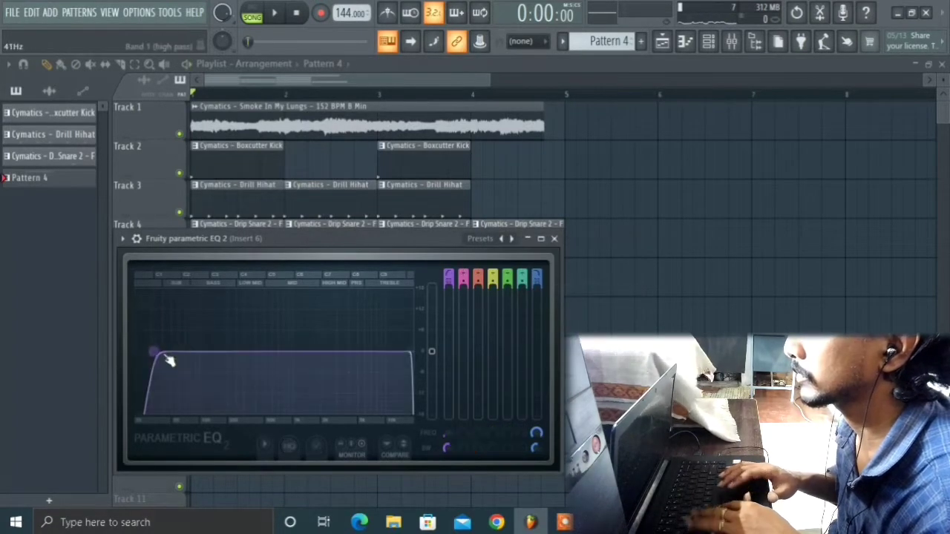
key(space)
drag(159, 358, 271, 358)
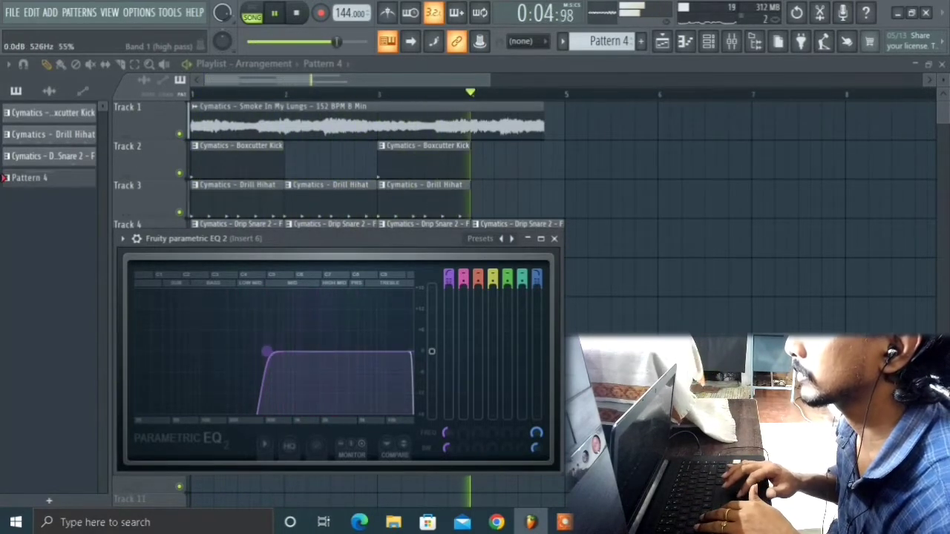
click(553, 238)
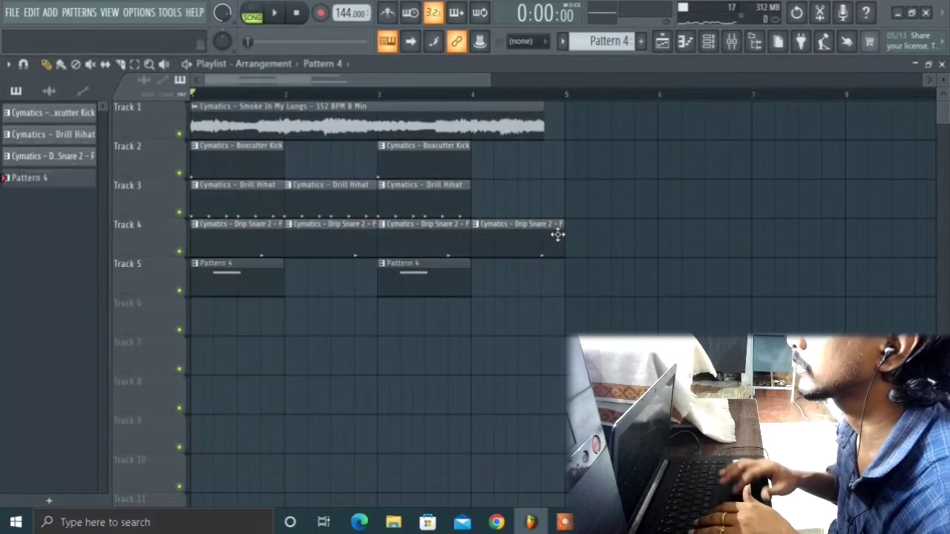
Add a Sakura instrument channel and close the channel rack.
click(732, 42)
click(732, 42)
key(space)
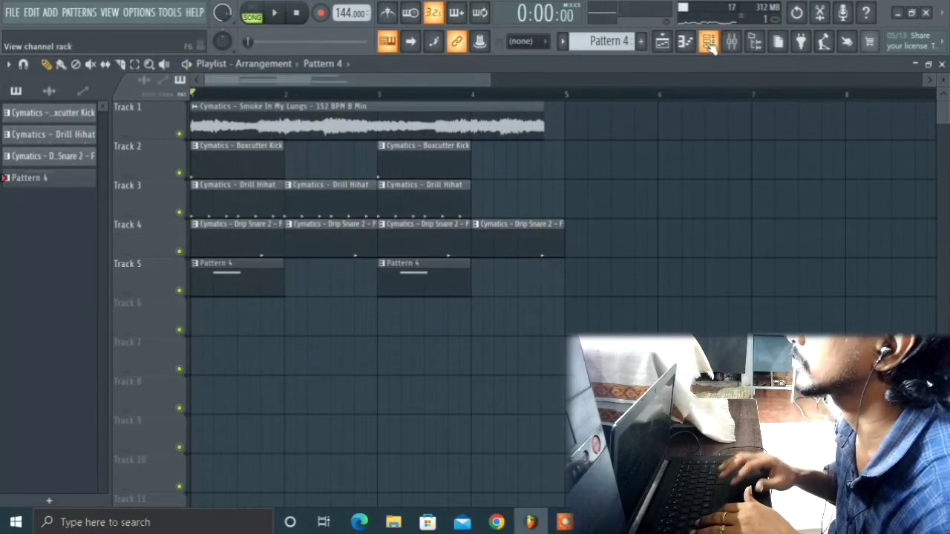
click(709, 42)
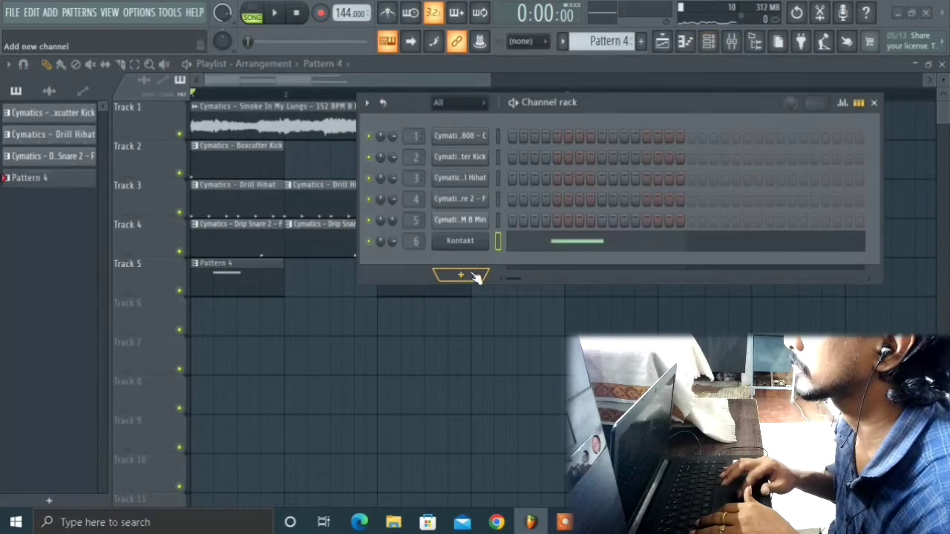
click(475, 275)
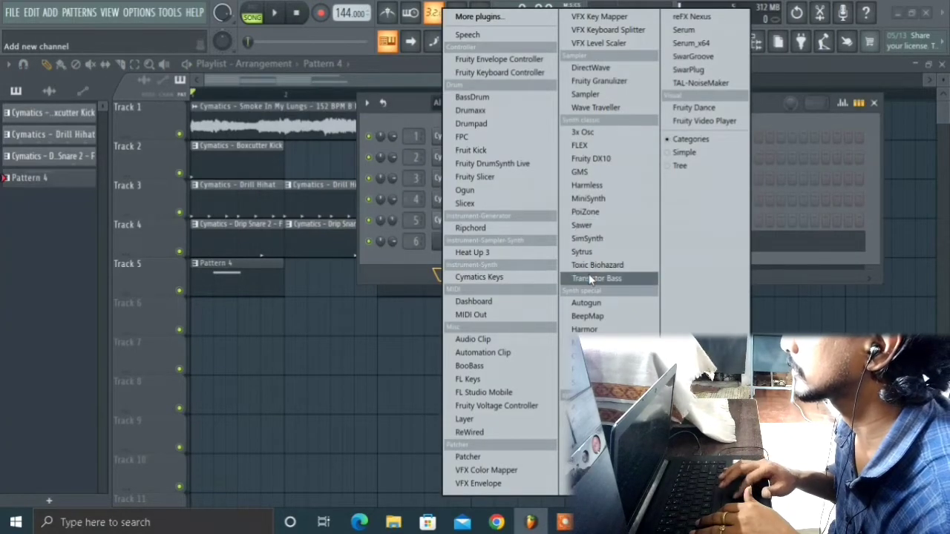
click(586, 370)
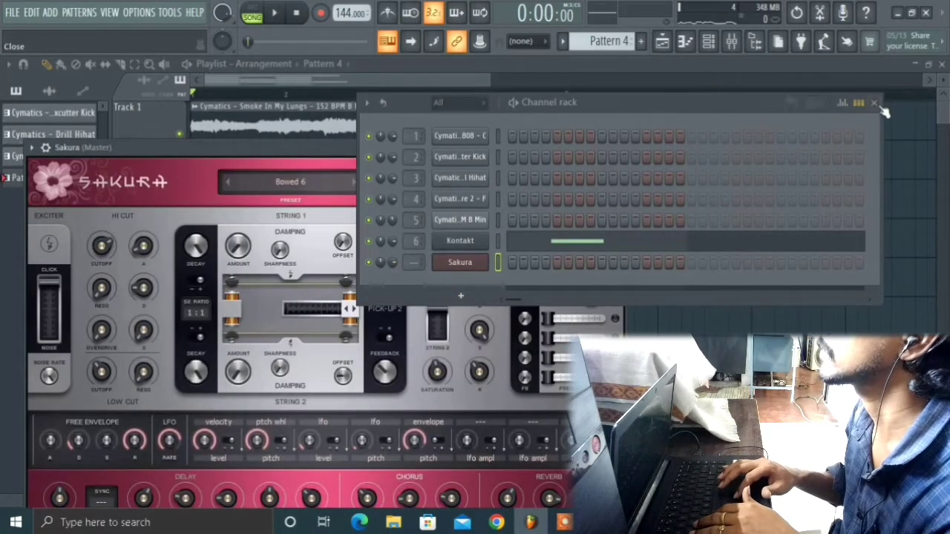
click(874, 103)
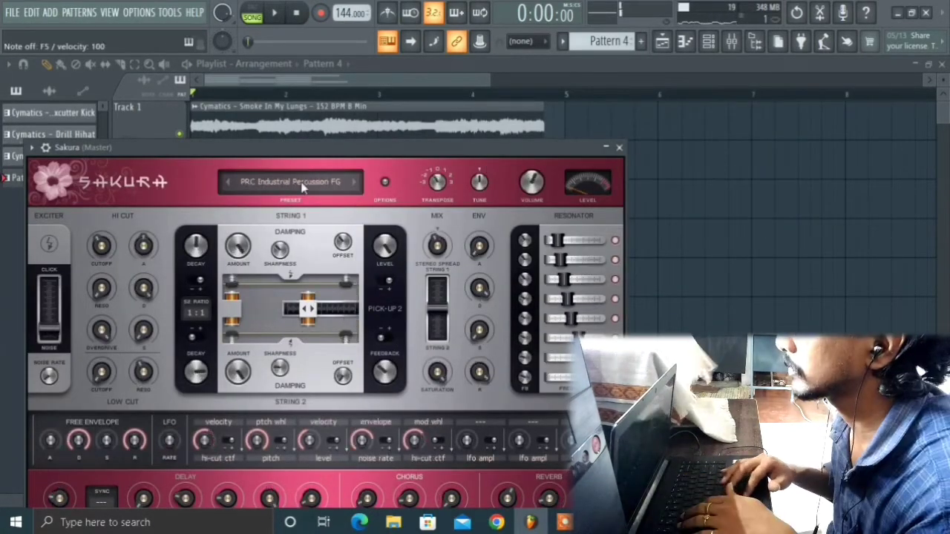
Audition several presets from Sakura's Bass bank and load BAS ThugTech FG.
click(300, 182)
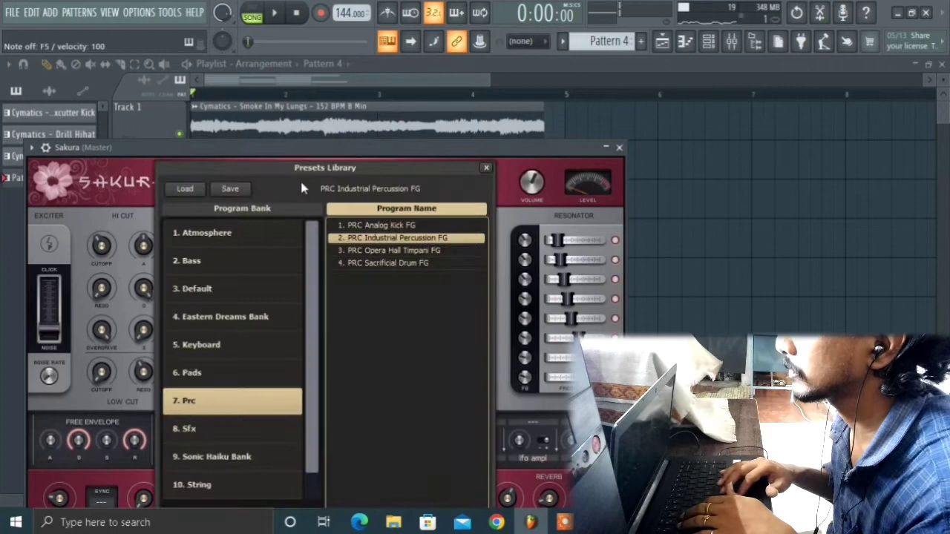
click(252, 259)
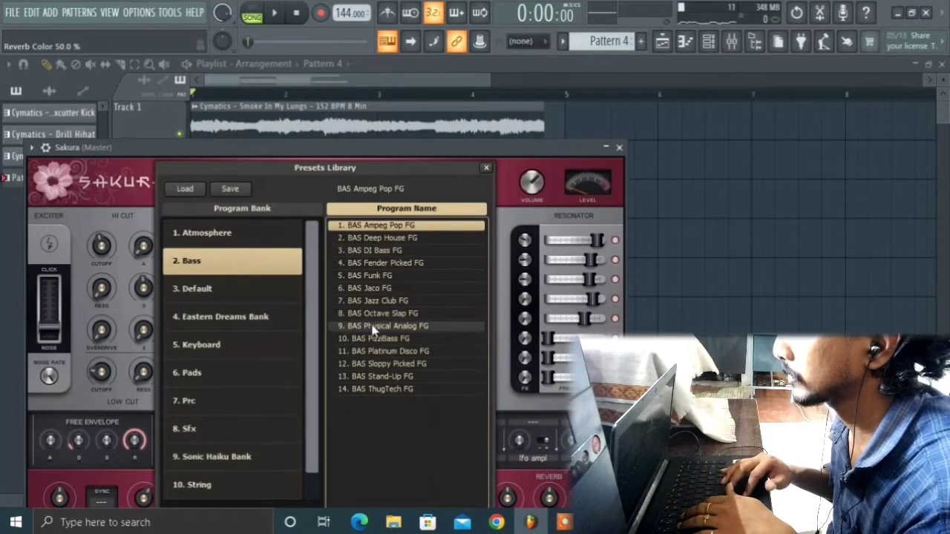
click(402, 315)
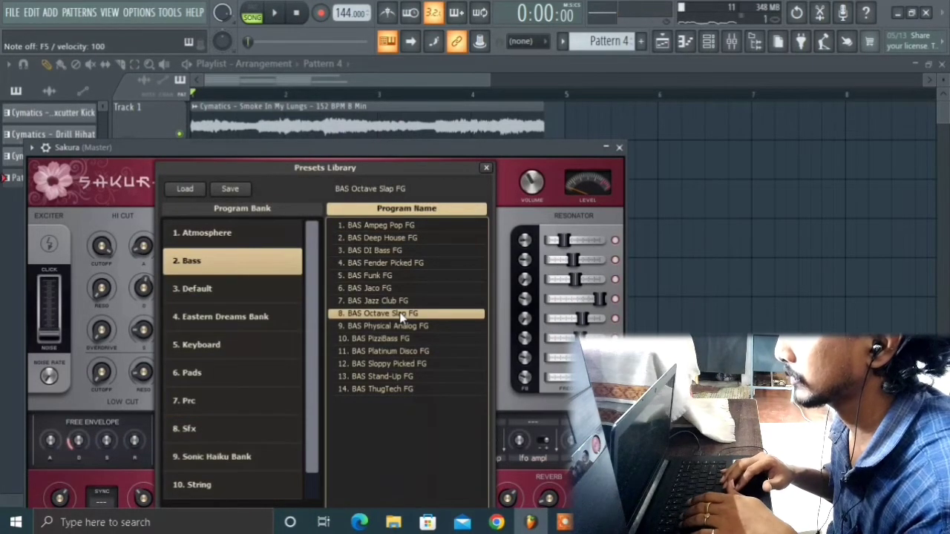
click(385, 339)
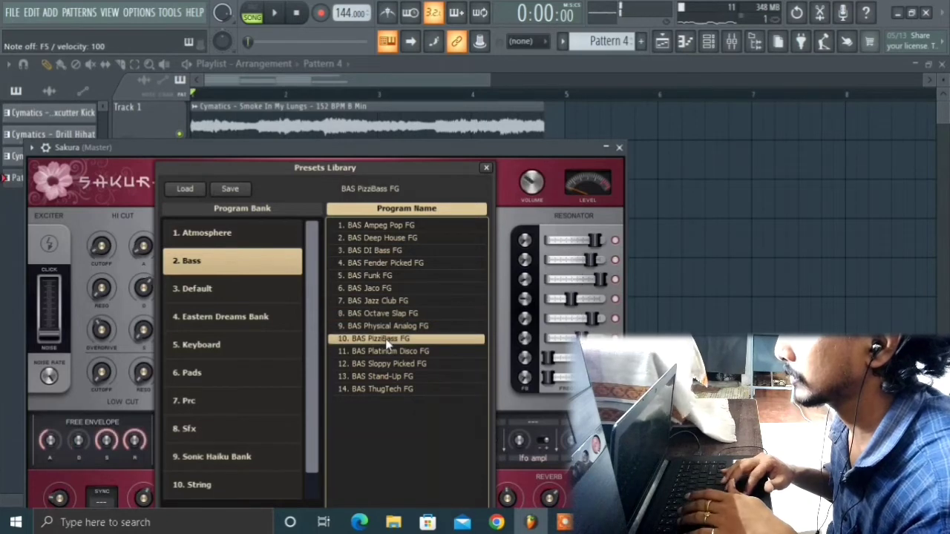
click(408, 227)
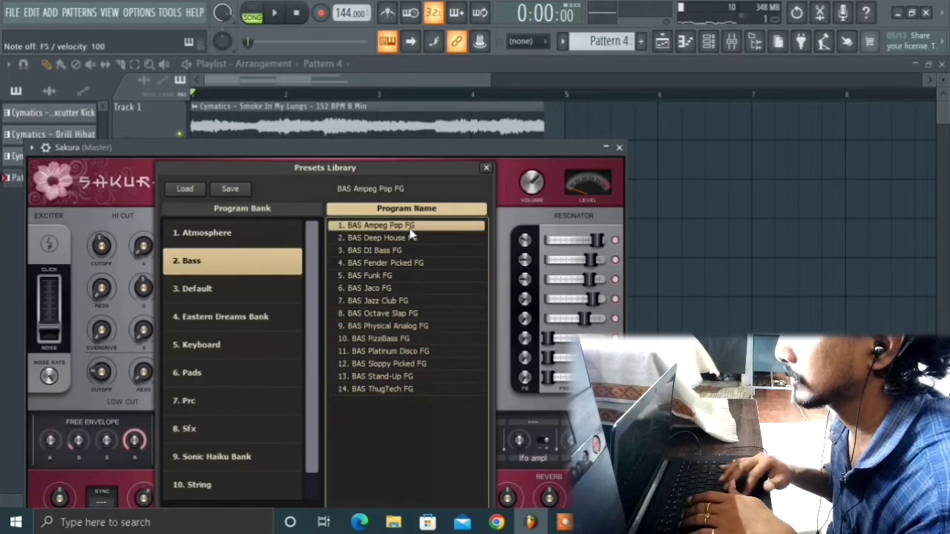
click(399, 392)
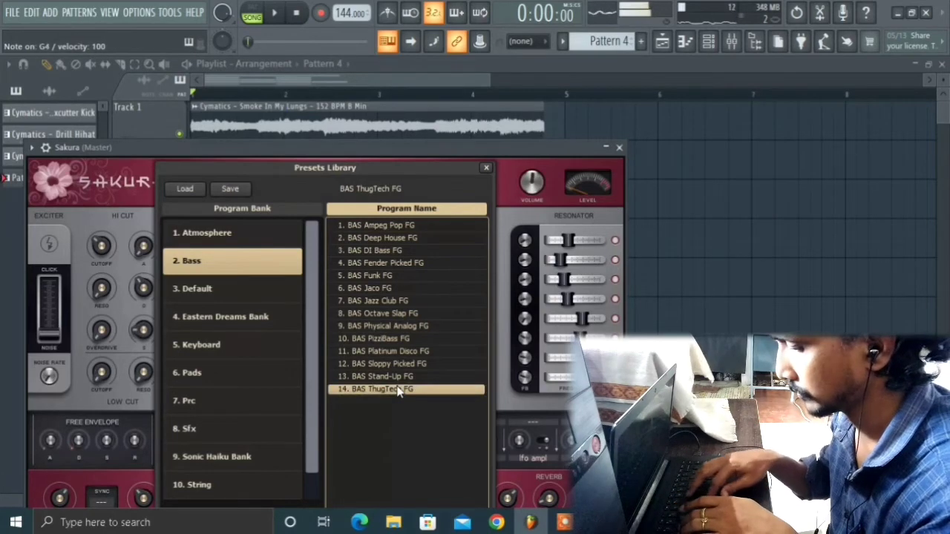
Try out Sakura bass notes around E5 over the song playback.
key(space)
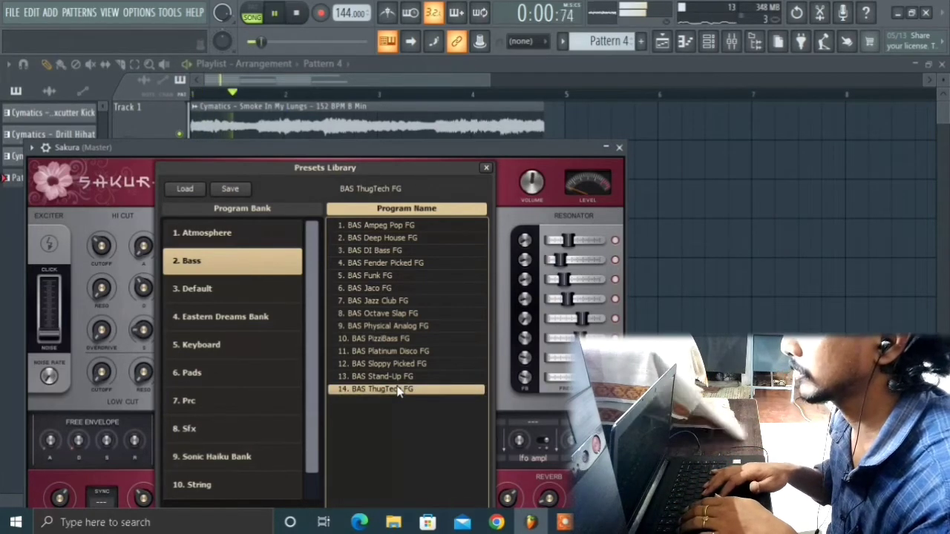
key(e)
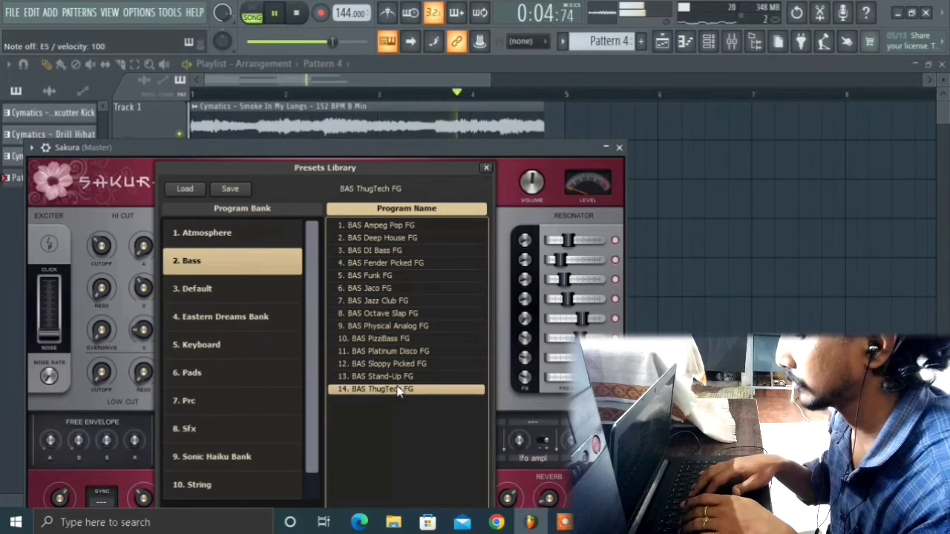
key(e)
key(e)
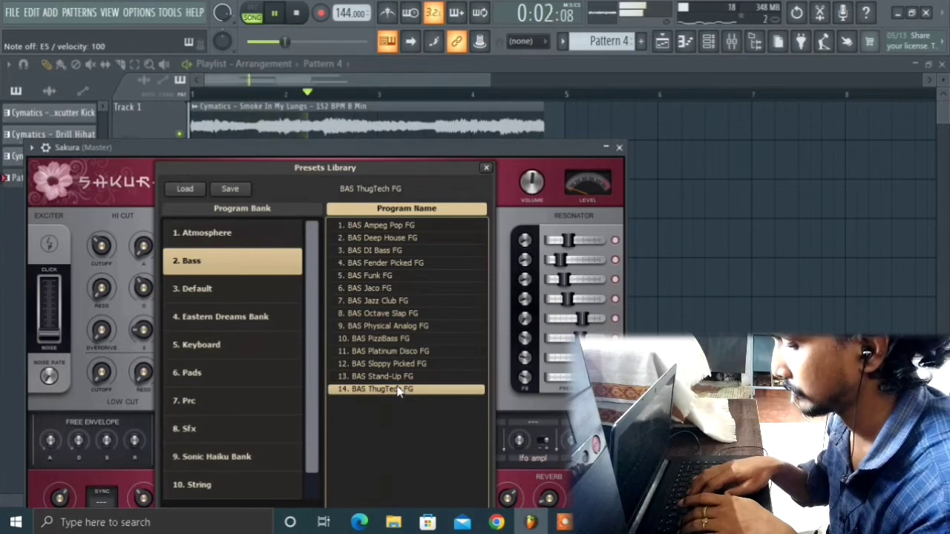
key(e)
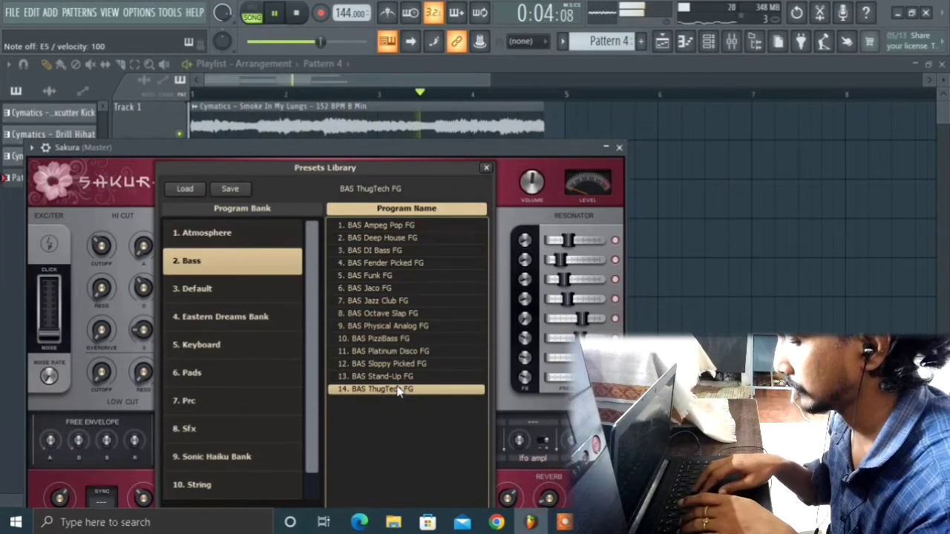
key(m)
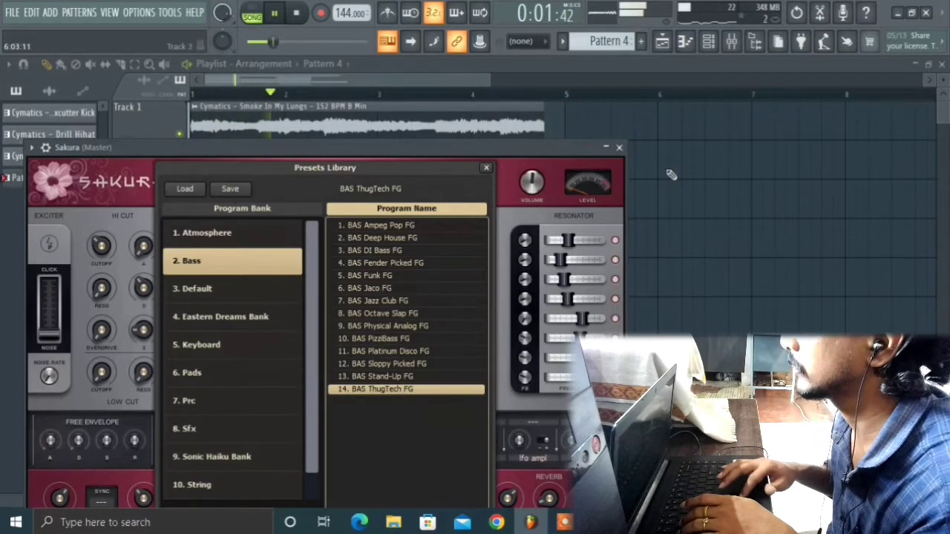
key(c)
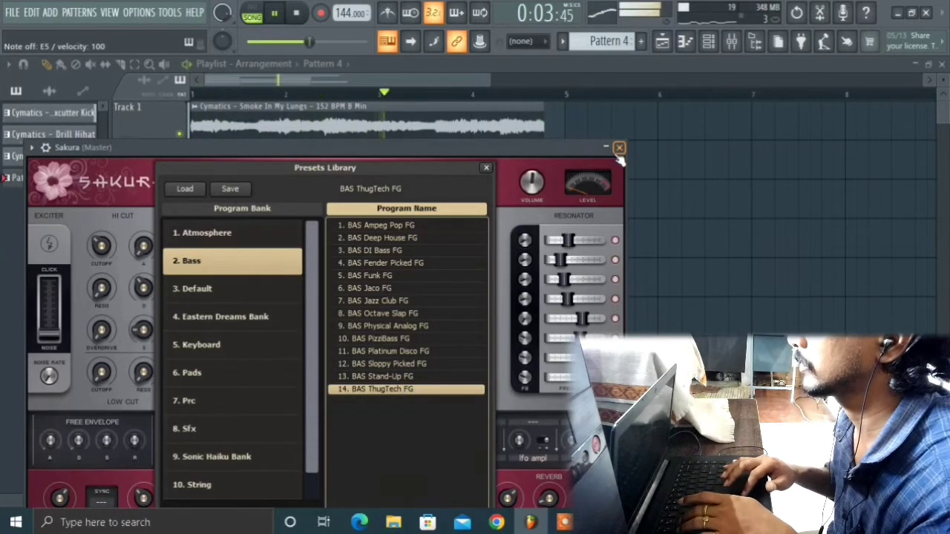
Close the Sakura window and rehearse a bass line over repeated song playback, including notes such as B5 and D6.
click(619, 150)
key(e)
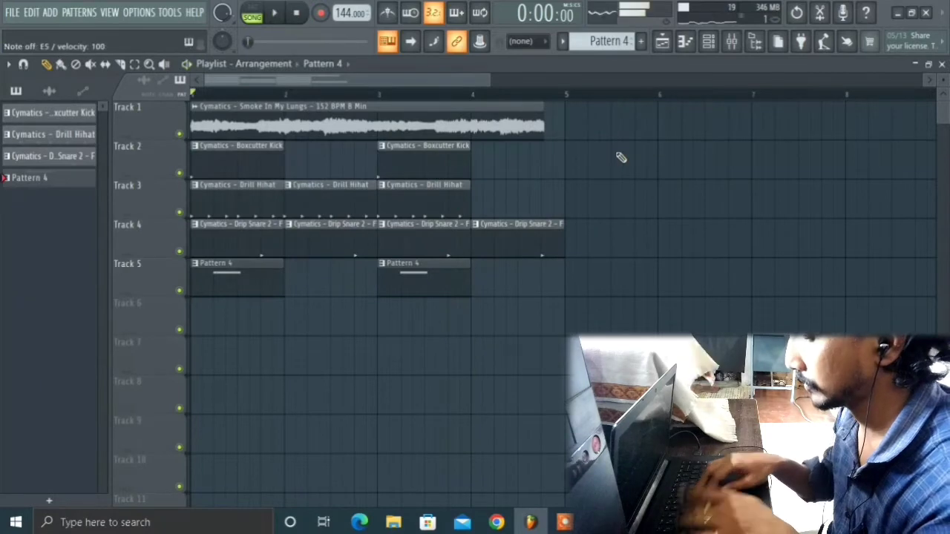
key(space)
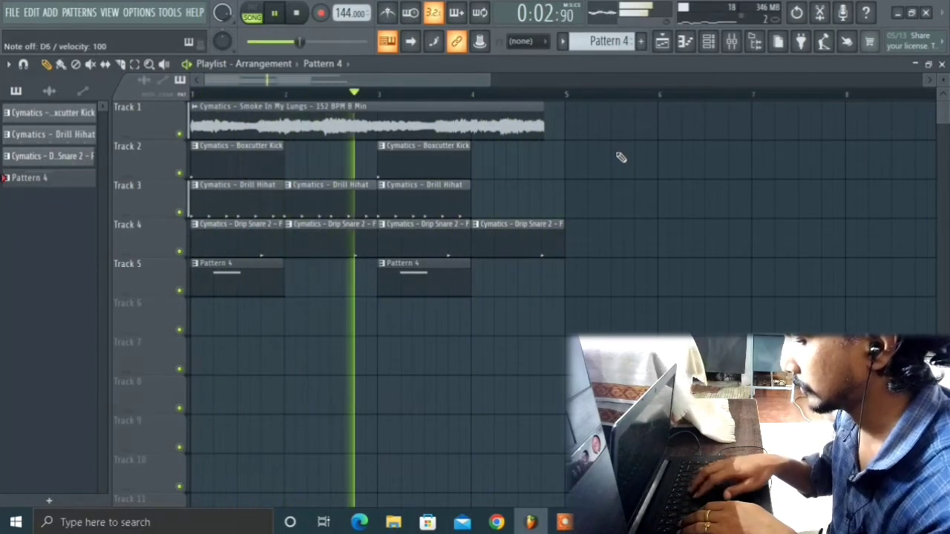
key(space)
key(space)
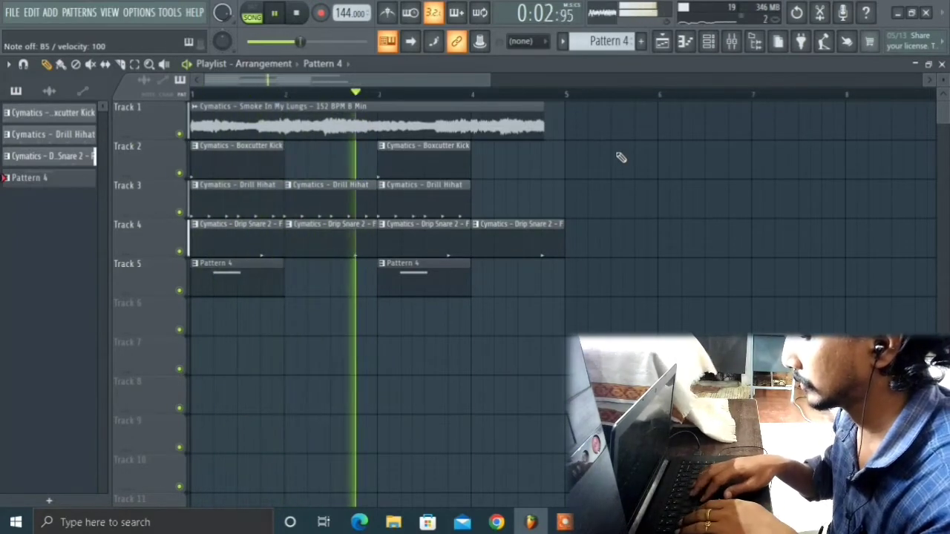
Create Pattern 5 with its default name and place a clip of it at bar 1 of Track 6.
click(641, 42)
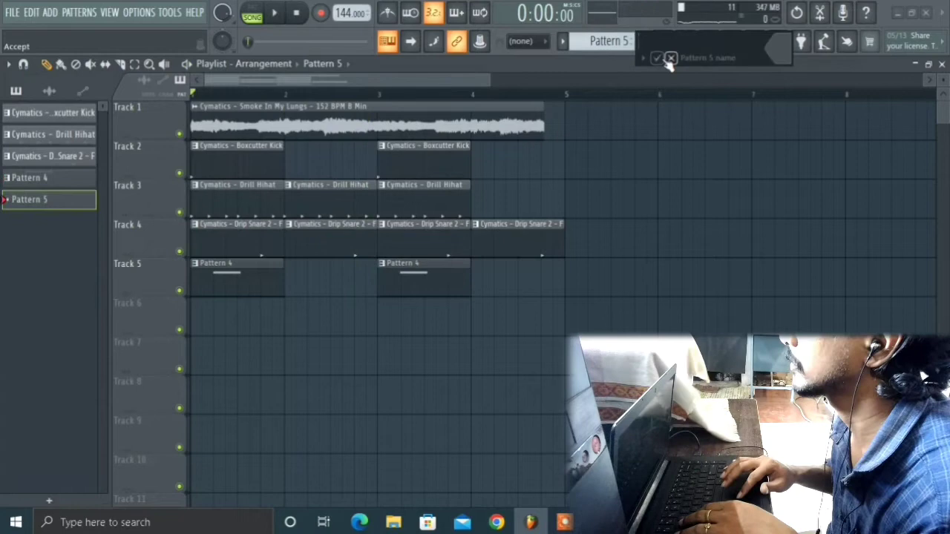
click(669, 60)
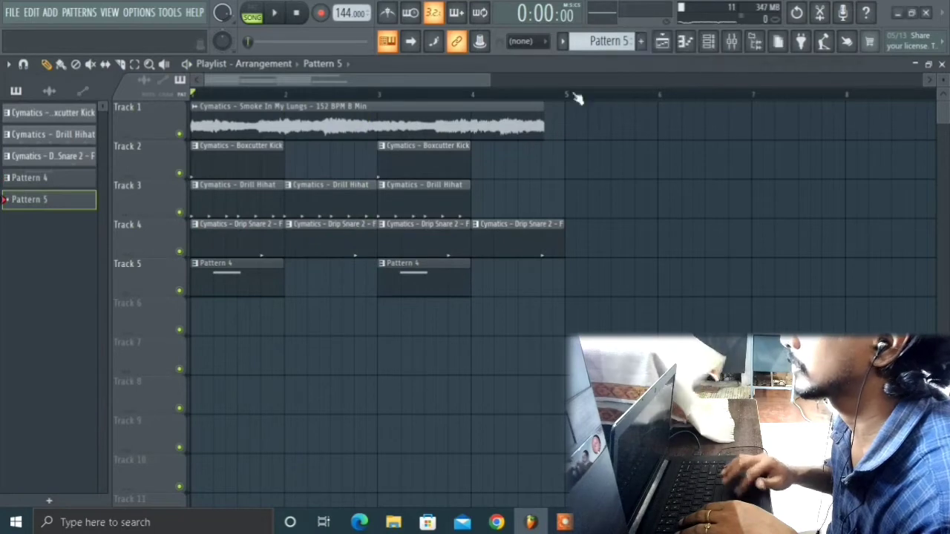
click(222, 327)
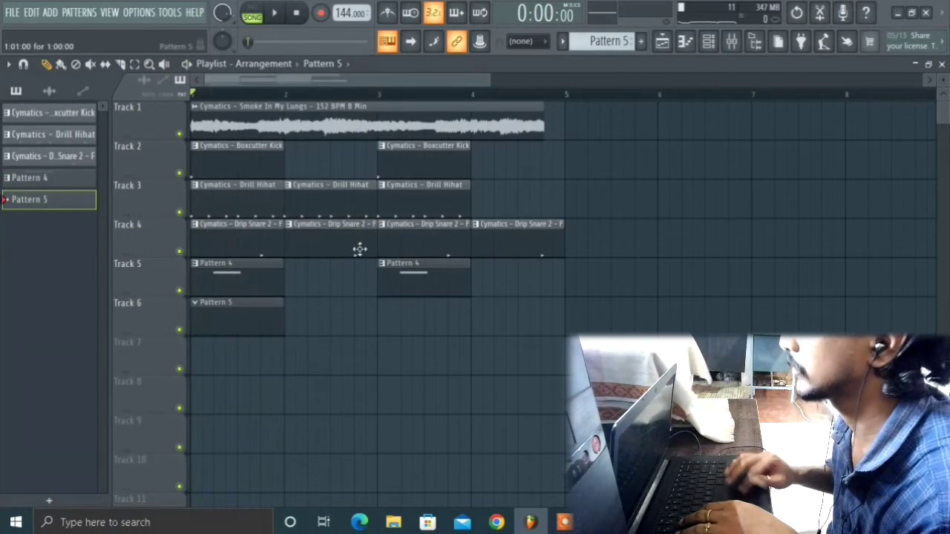
Open the piano roll of the Sakura channel for Pattern 5.
click(708, 43)
right_click(481, 263)
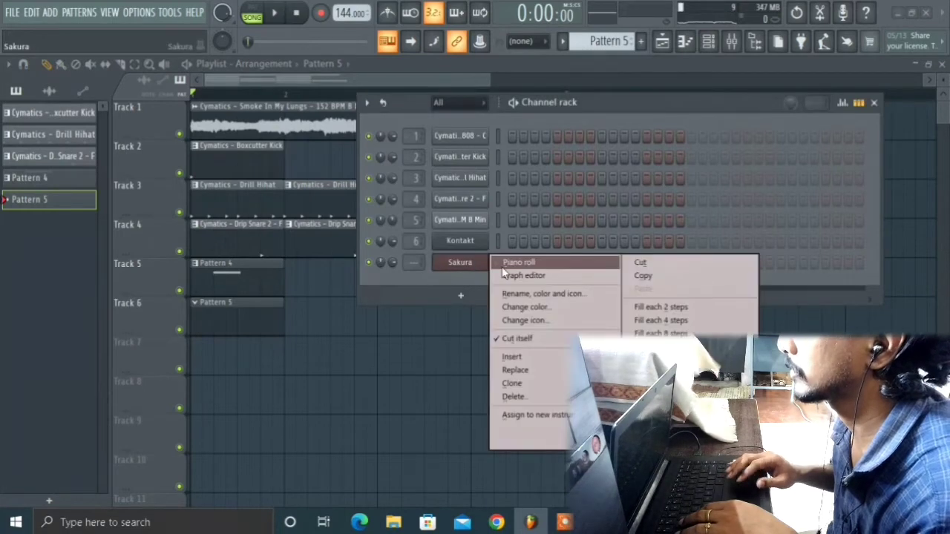
click(512, 263)
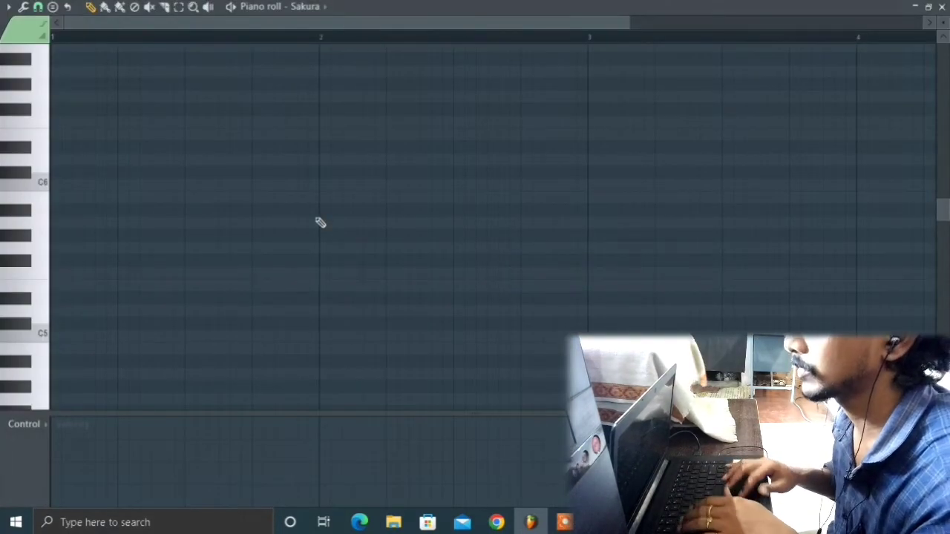
Place equal-length E5 notes at the starts of bars 1 and 2 and audition the bass line.
double_click(60, 289)
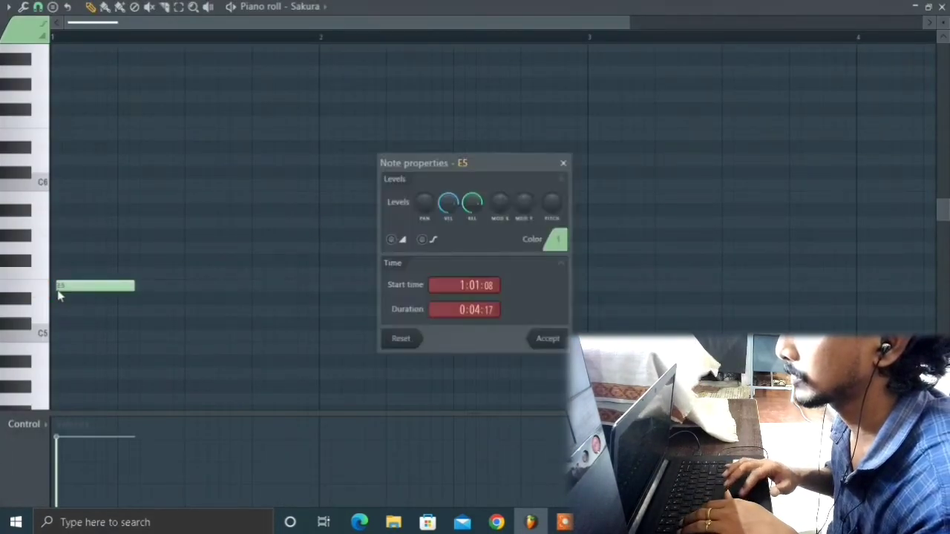
click(564, 163)
drag(112, 290, 108, 297)
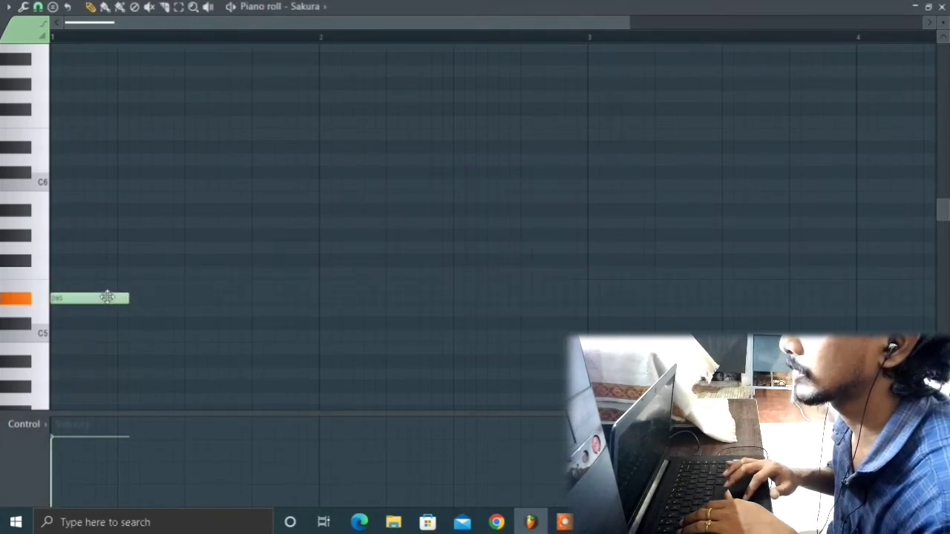
key(space)
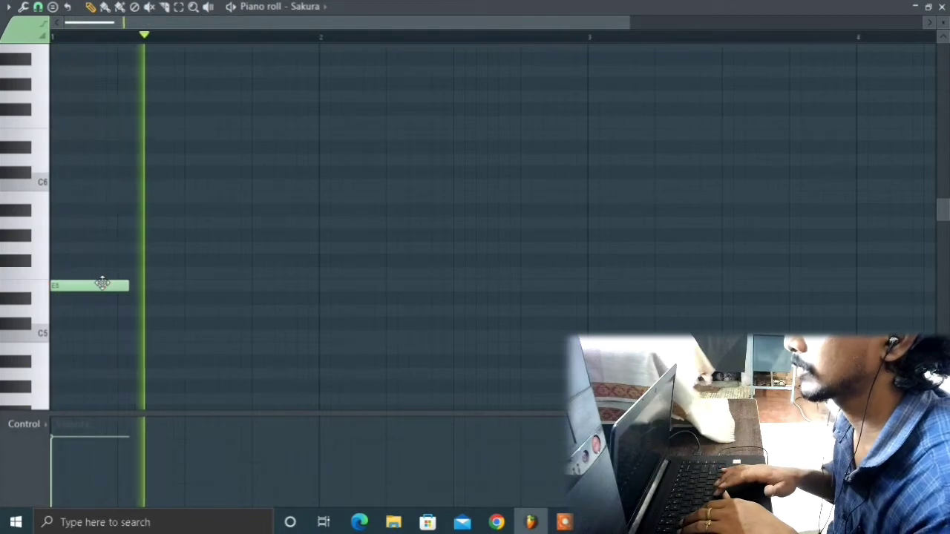
key(space)
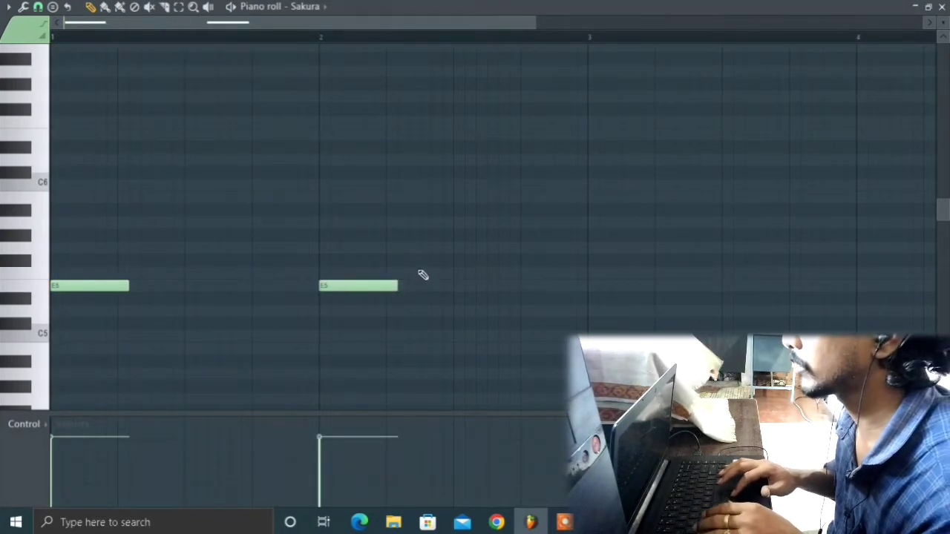
Try a C6 note on beat 2 of bar 2 and audition it with the song.
key(space)
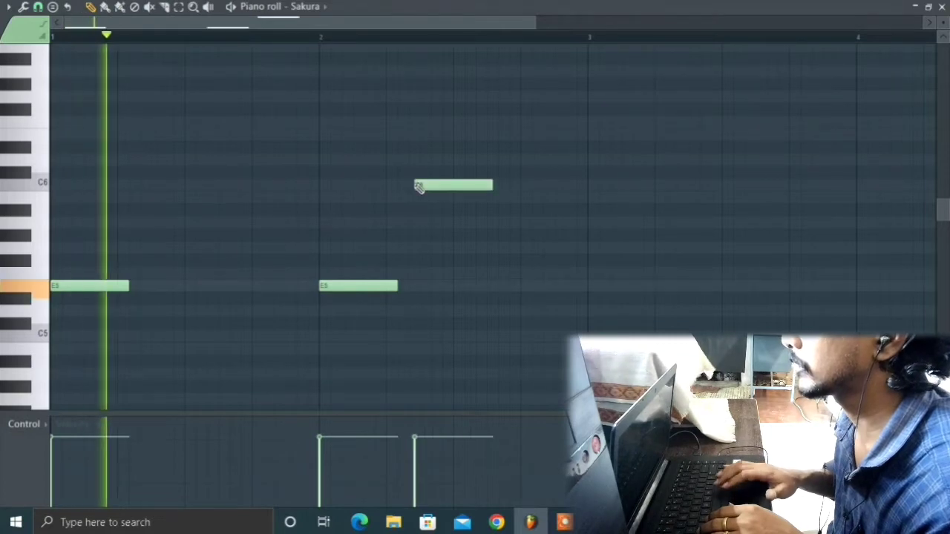
key(space)
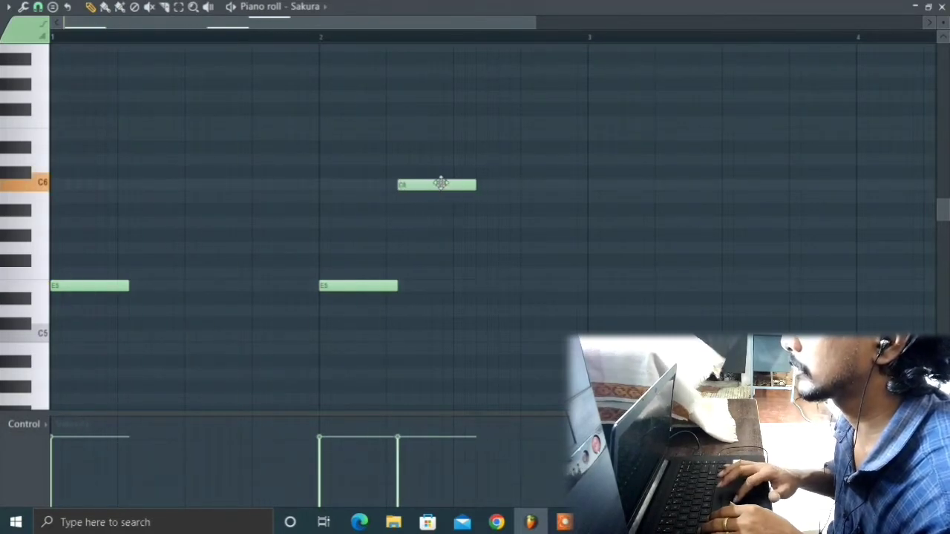
key(space)
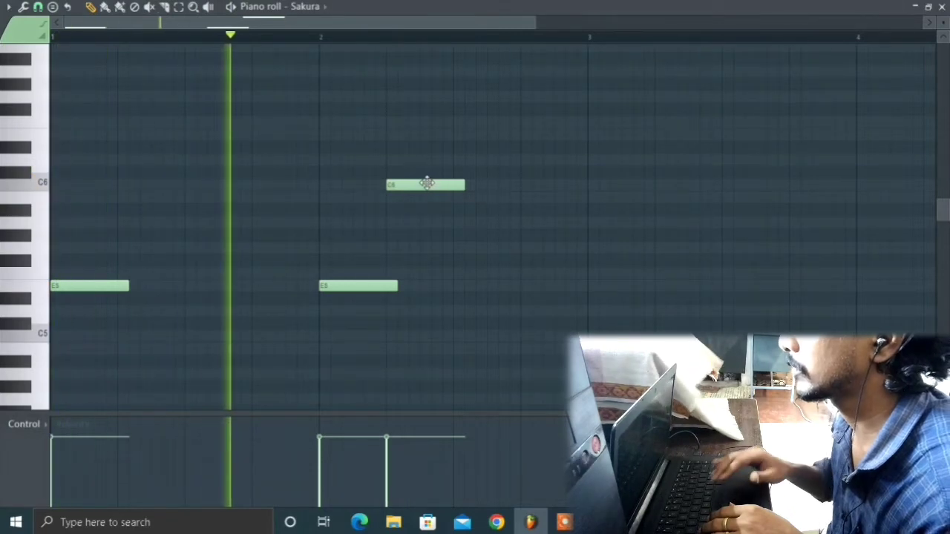
key(space)
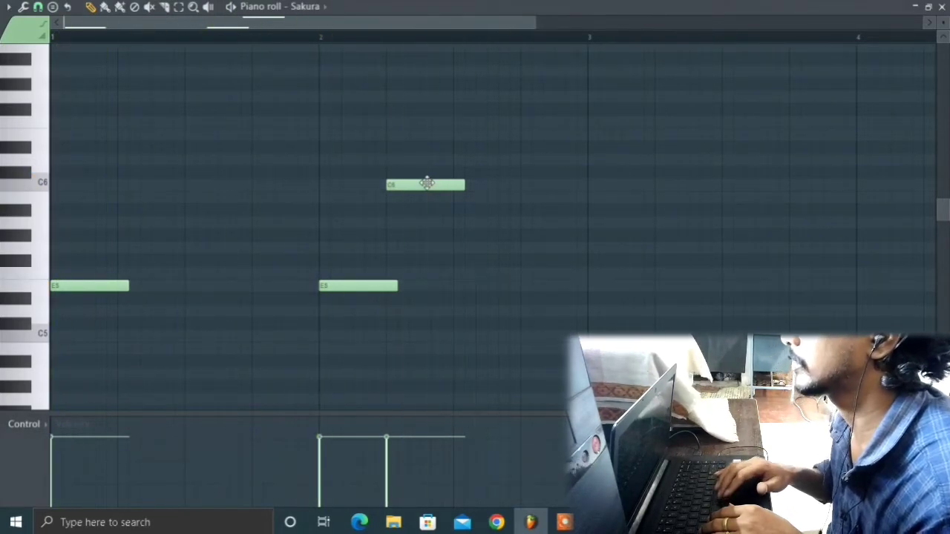
Try an A5 note directly after the C6 in bar 2, audition it, and delete it.
click(466, 224)
key(space)
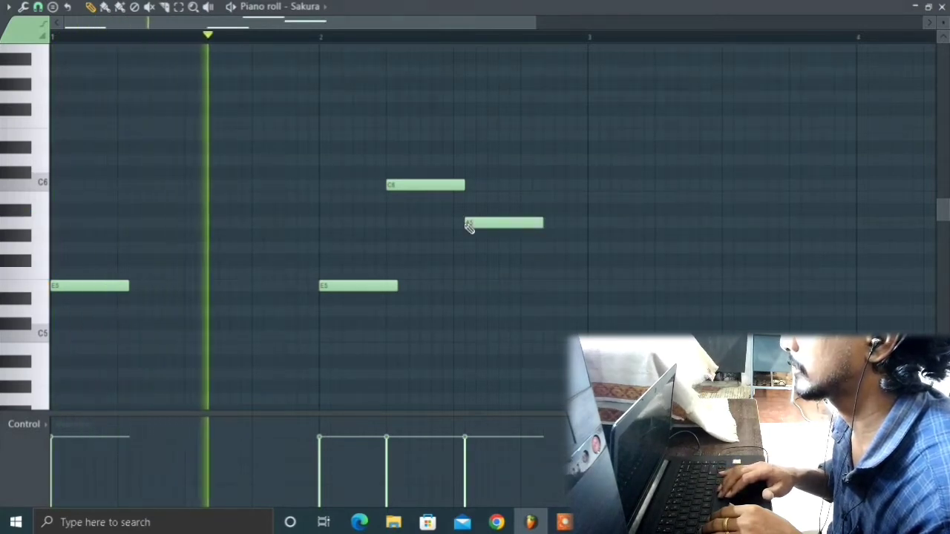
key(space)
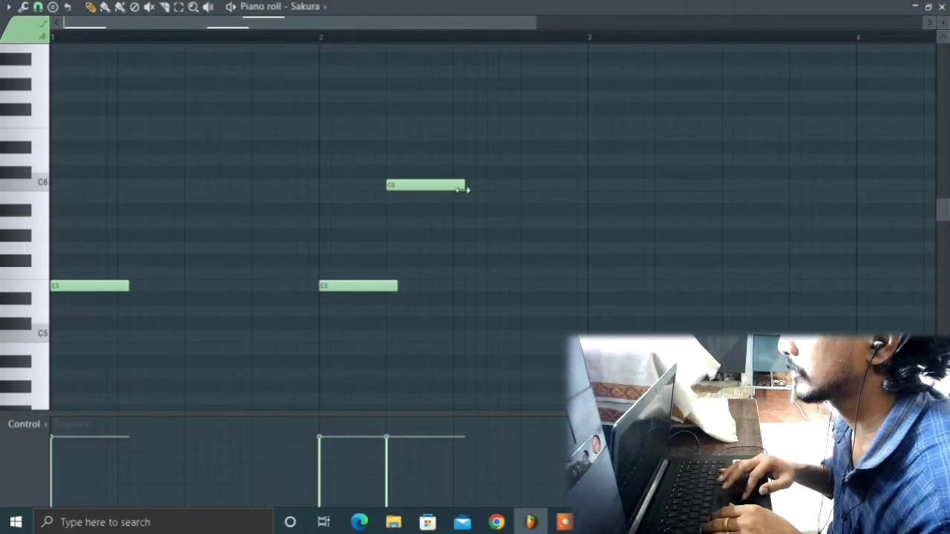
Shorten the C6 note in bar 2 to about half a beat and audition the line repeatedly.
drag(416, 186, 422, 186)
key(space)
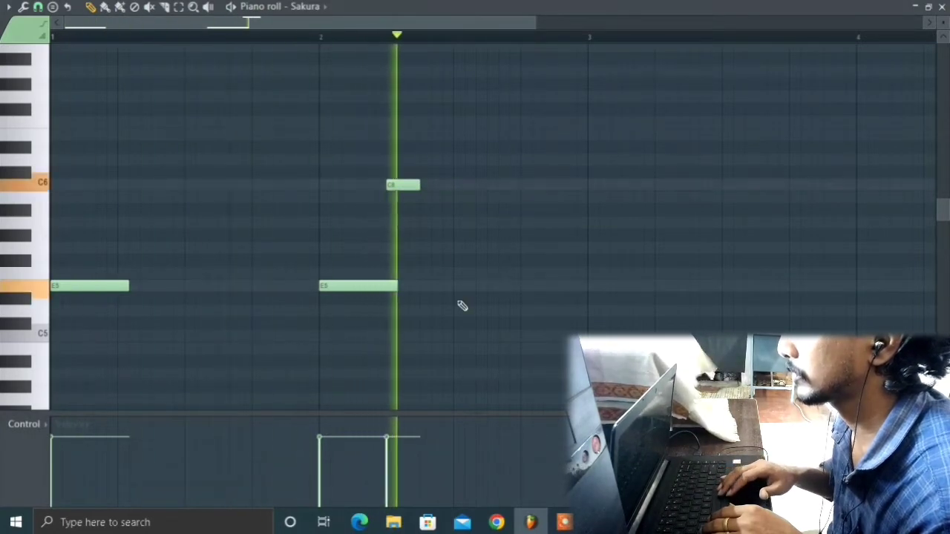
key(space)
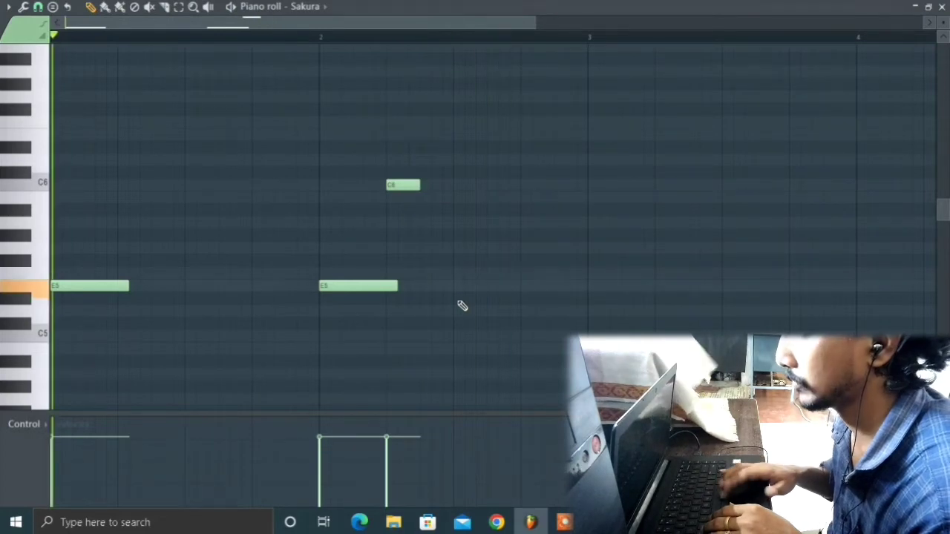
key(space)
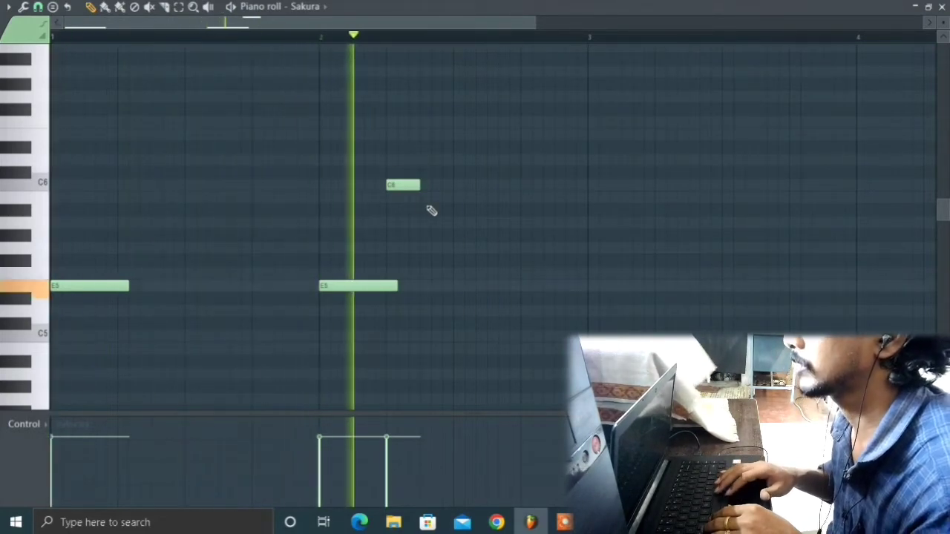
key(space)
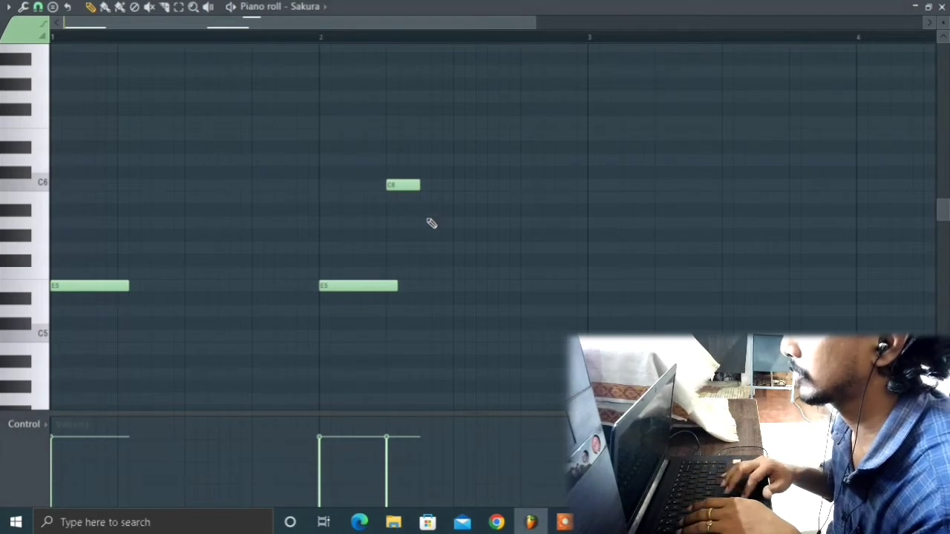
Try a short note around F5 and E5 just after the C6 in bar 2, and delete it.
click(423, 282)
key(space)
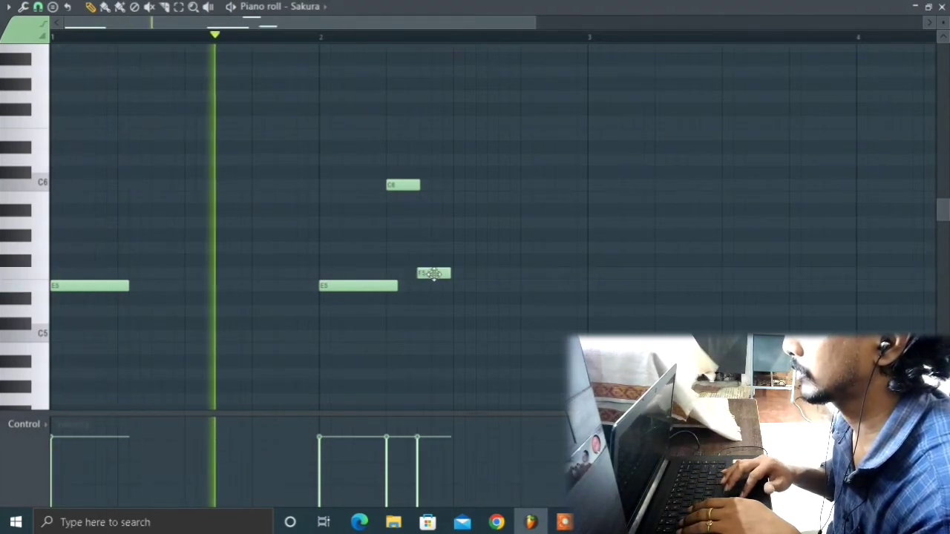
key(space)
right_click(434, 288)
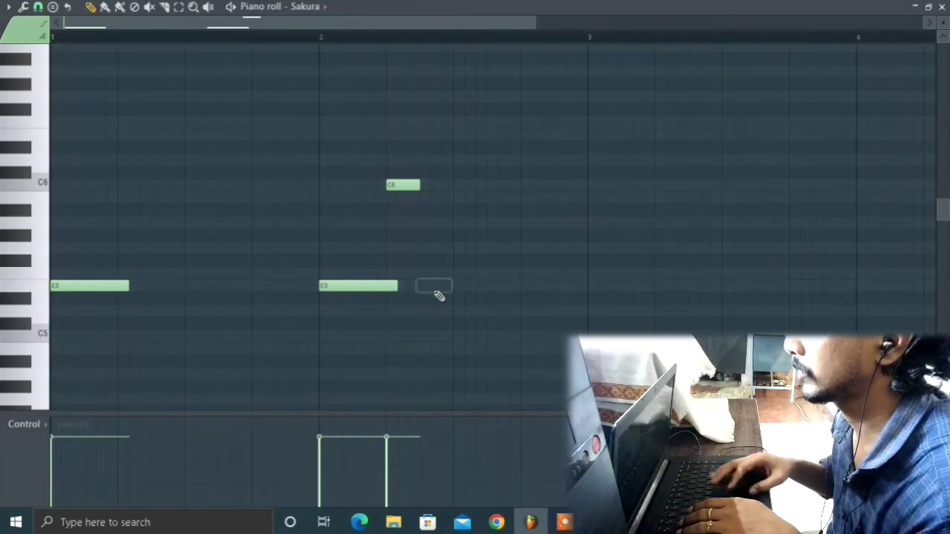
Delete the C6 note and shift the second E5 to beat 2 of bar 2, checking its timing in playback.
key(space)
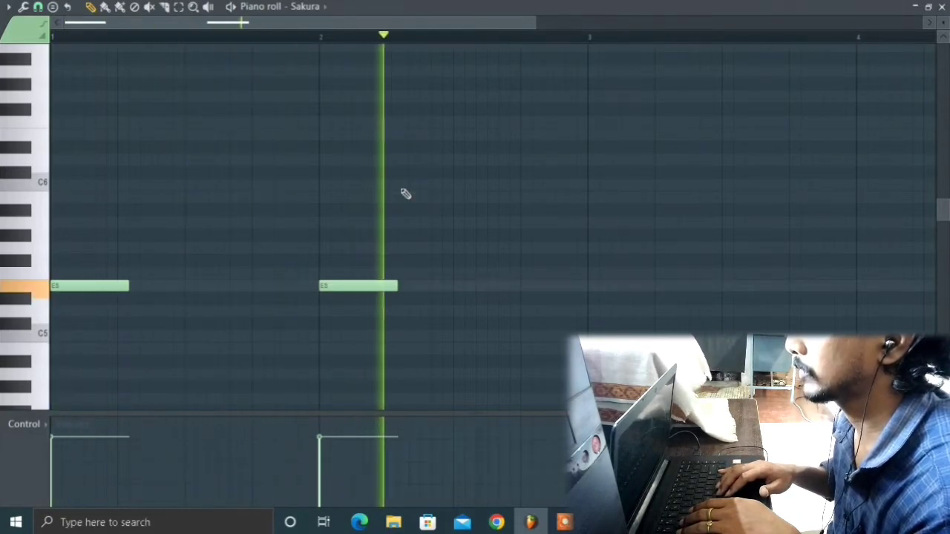
key(space)
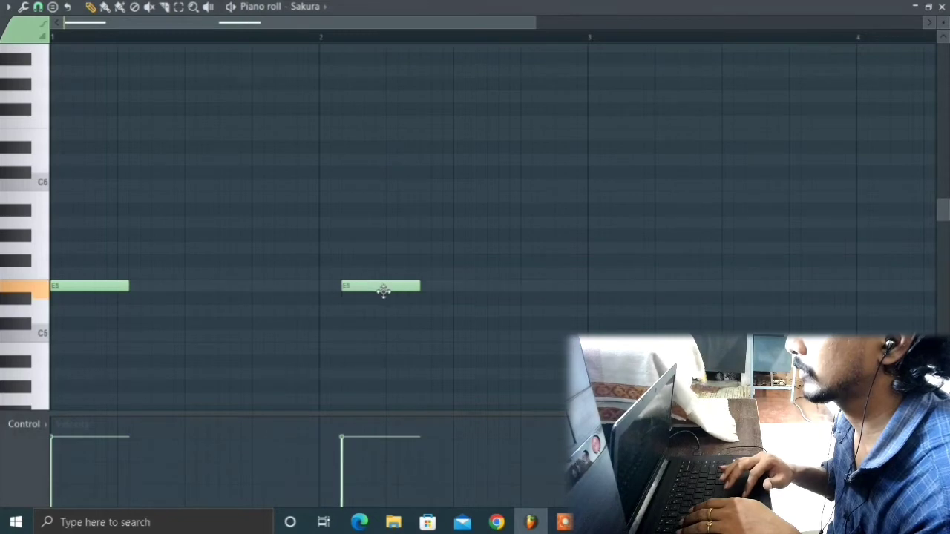
key(space)
drag(383, 291, 388, 291)
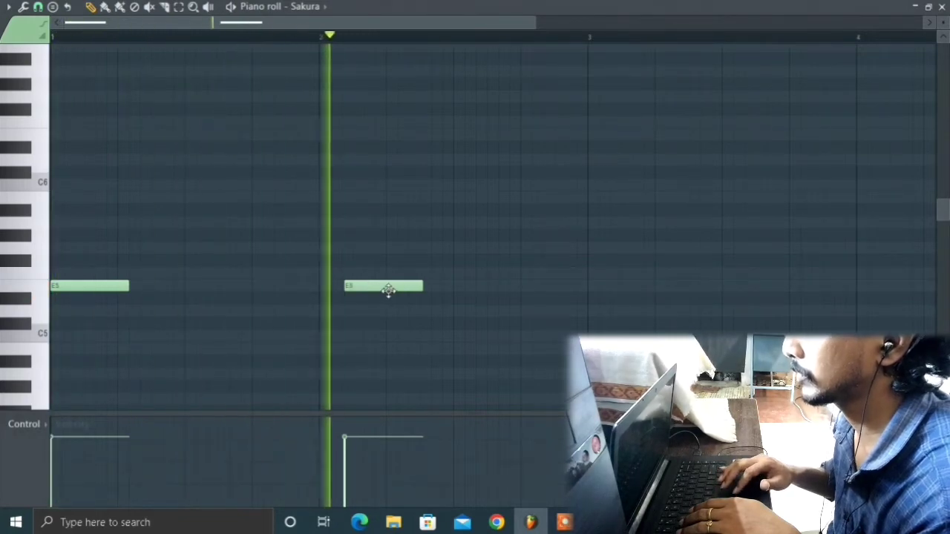
key(space)
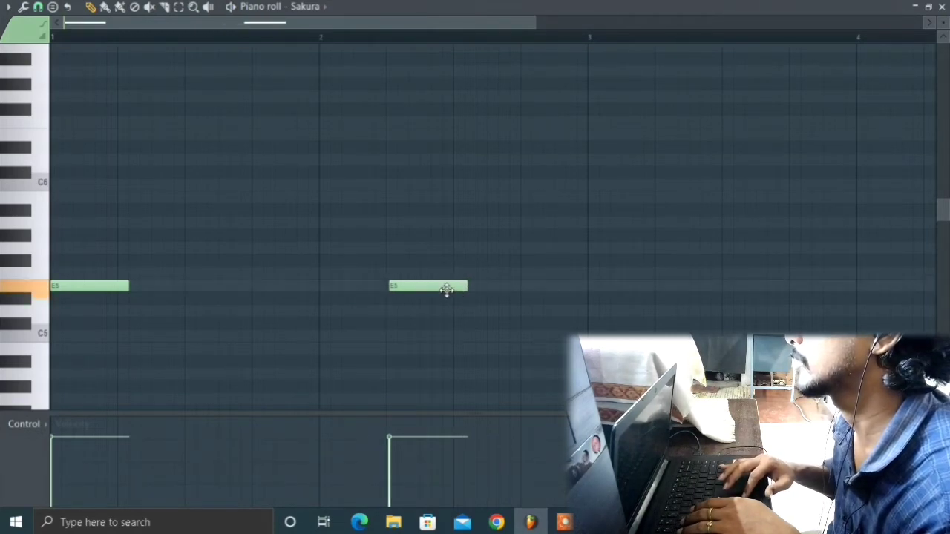
key(space)
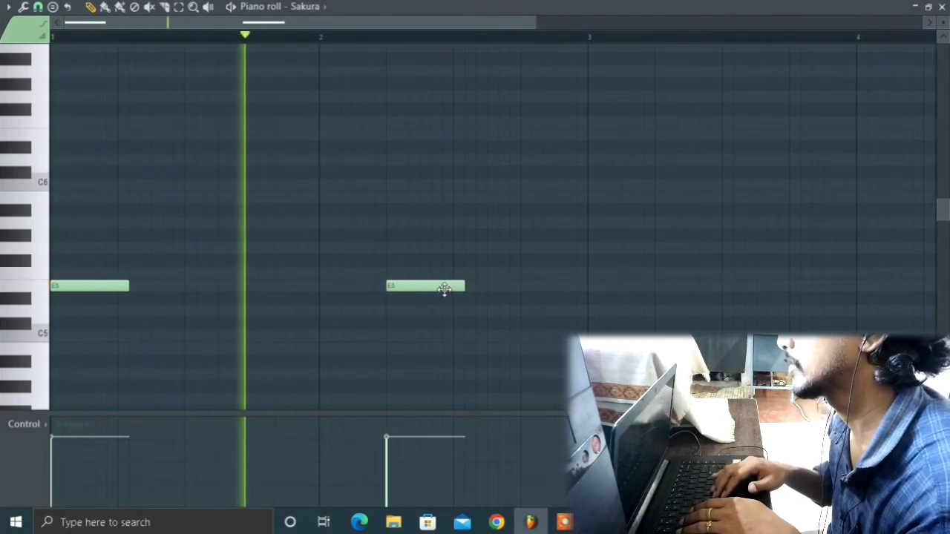
key(space)
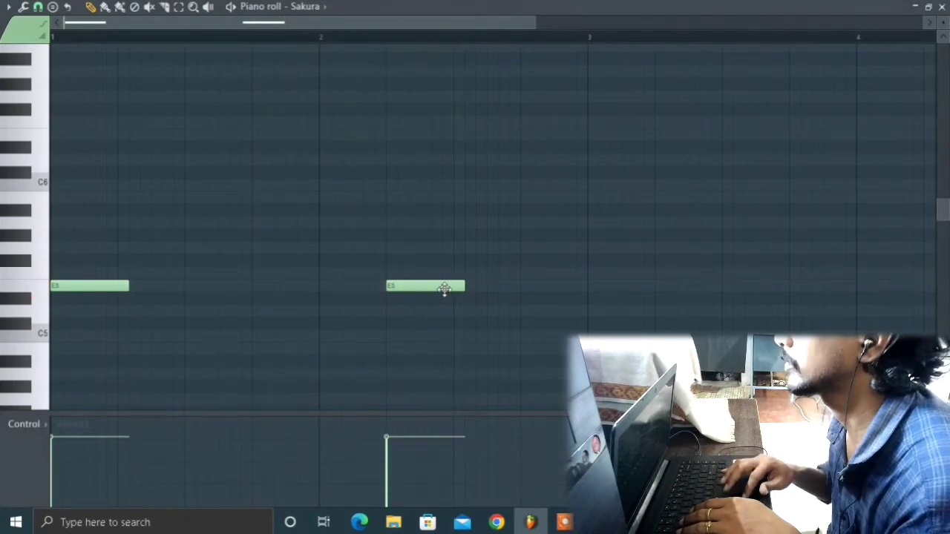
Shorten the E5 in bar 2 to one beat and add a short C6 on beat 3 with a B5 following it.
drag(464, 286, 454, 286)
click(457, 198)
drag(519, 197, 498, 197)
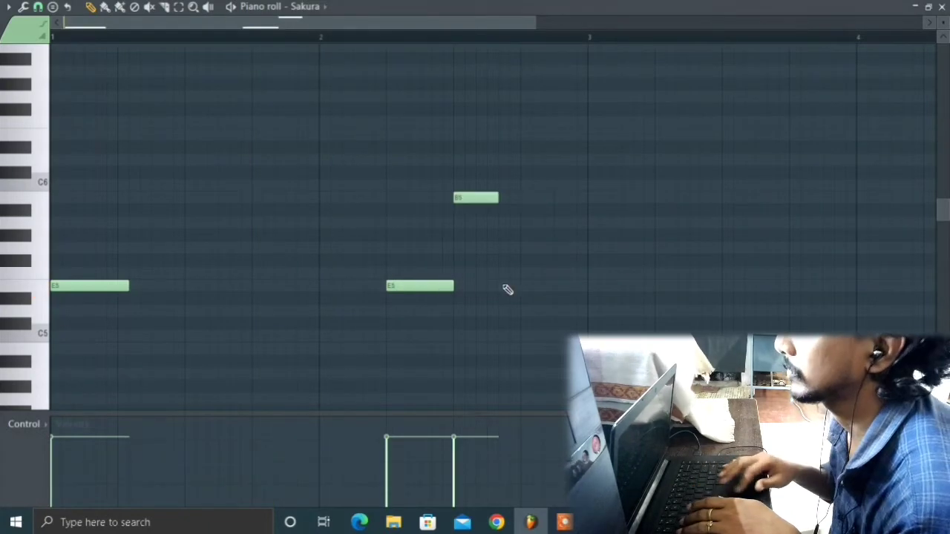
click(499, 197)
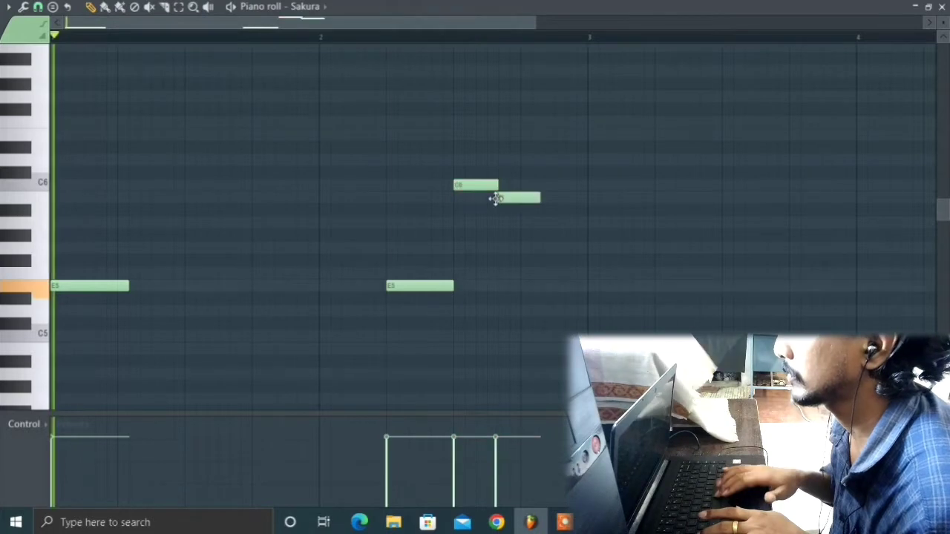
key(space)
Add a short E5 note near the end of bar 2 after the B5 and audition the phrase.
click(541, 286)
key(space)
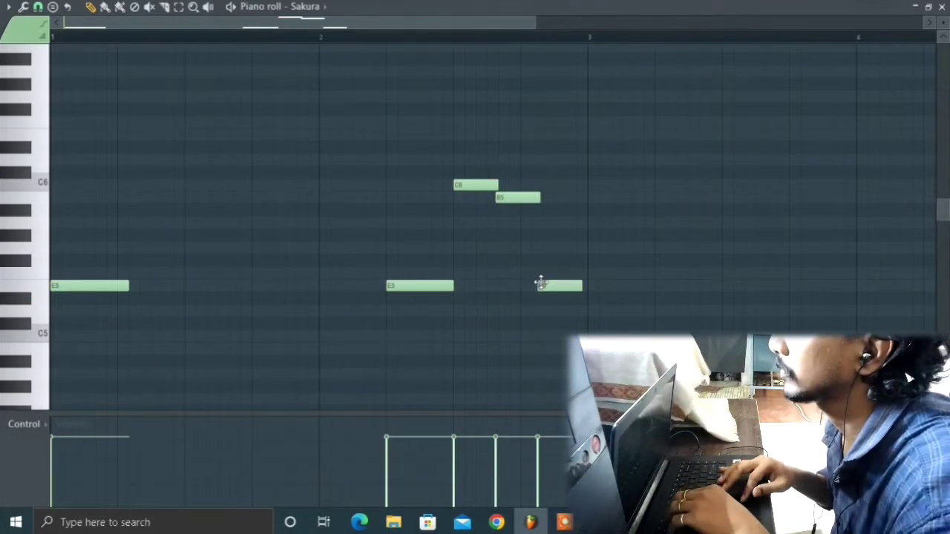
drag(539, 284, 562, 293)
key(space)
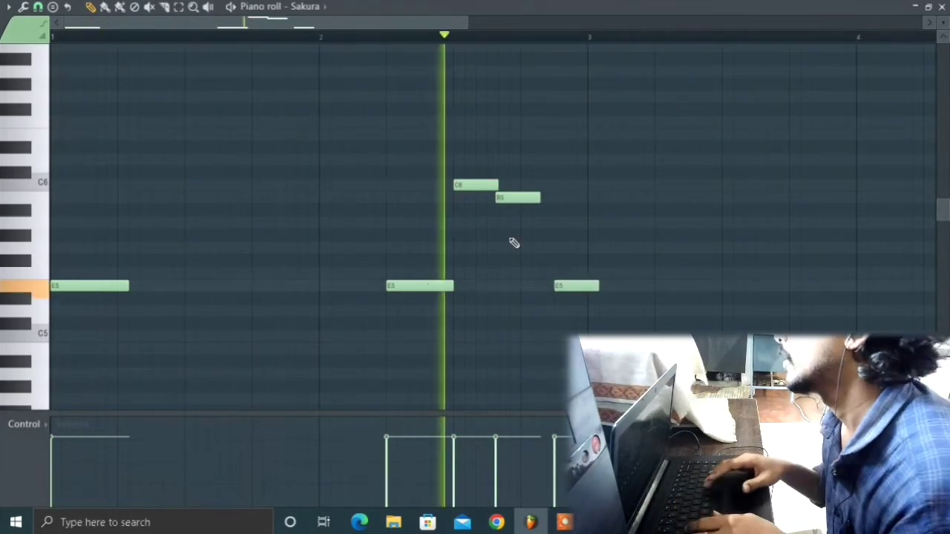
Replace the B5 after the C6 with a B5 on beat 4 of bar 2 and play back the phrase.
key(space)
drag(498, 196, 506, 199)
key(space)
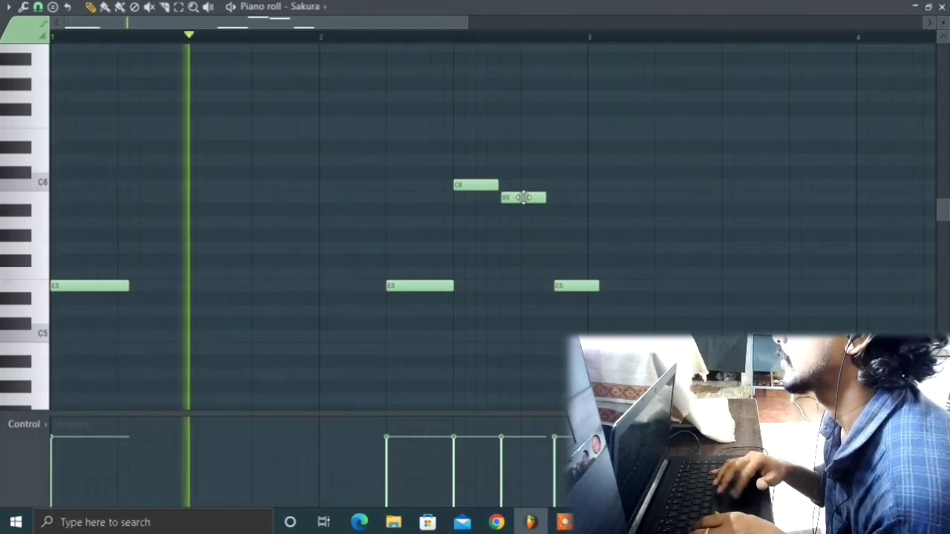
key(space)
right_click(525, 198)
key(space)
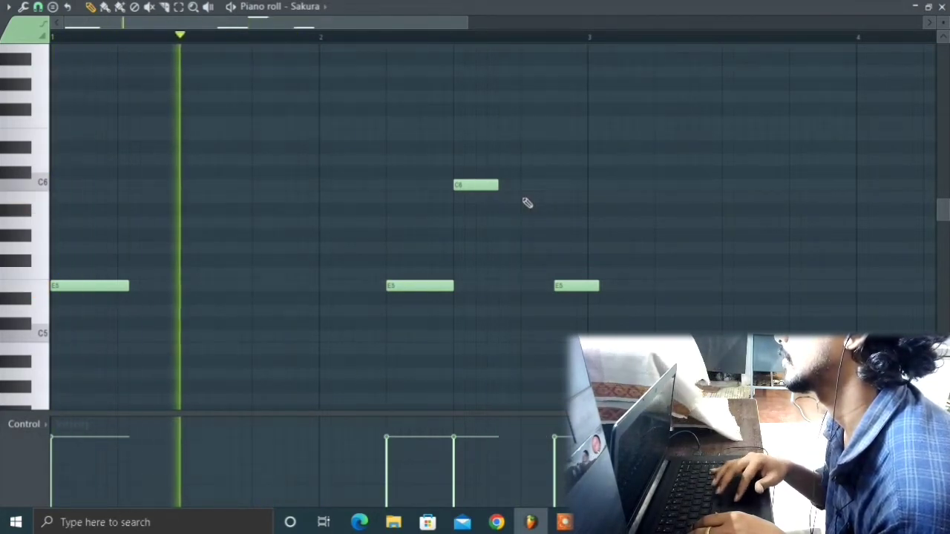
click(525, 198)
key(space)
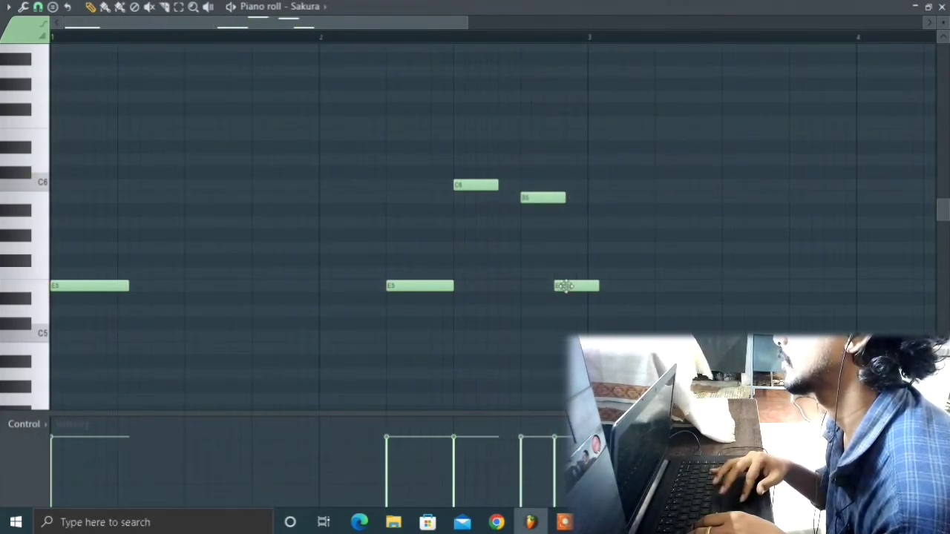
Move the last E5 note to the start of bar 3 and listen to the line through bar 4.
drag(595, 290, 600, 289)
key(space)
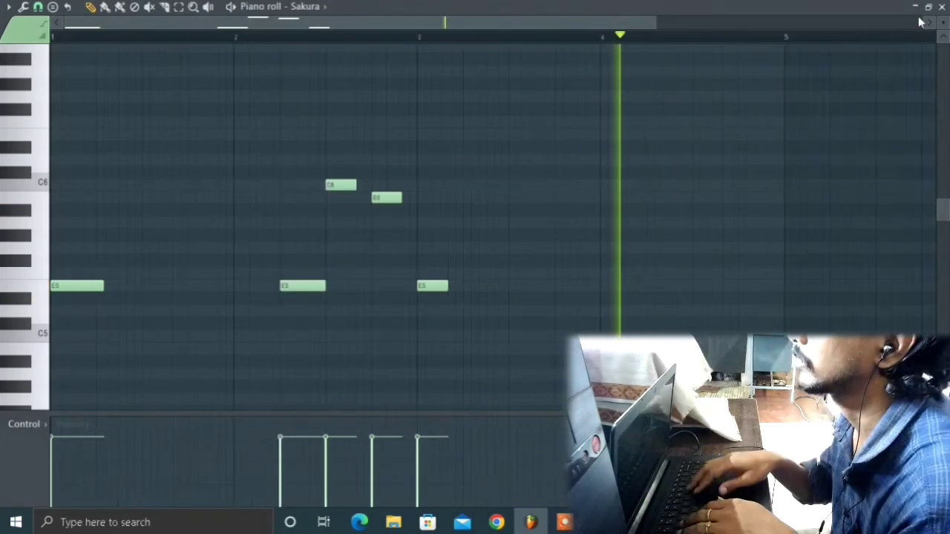
key(space)
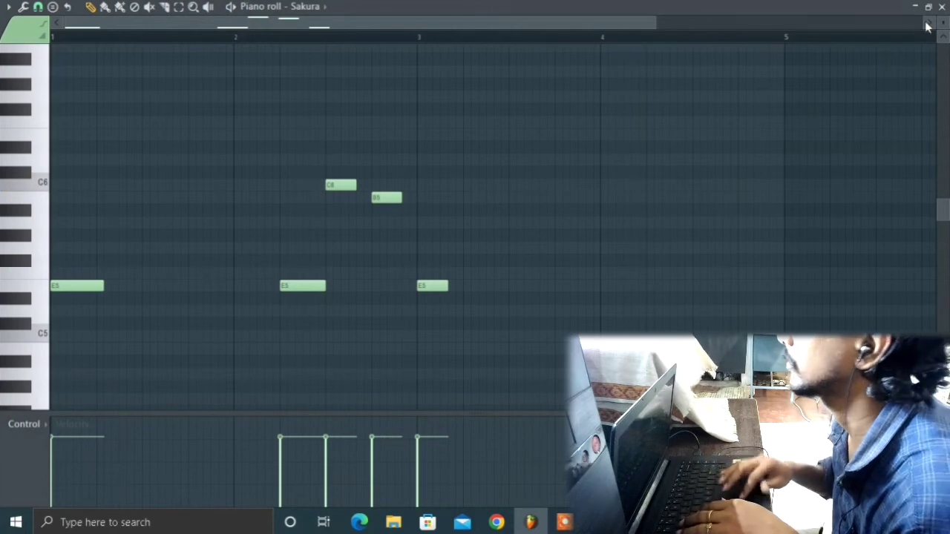
Draw four C6 notes from the start of bar 4, compress them into its first two beats, and play back the result.
click(613, 184)
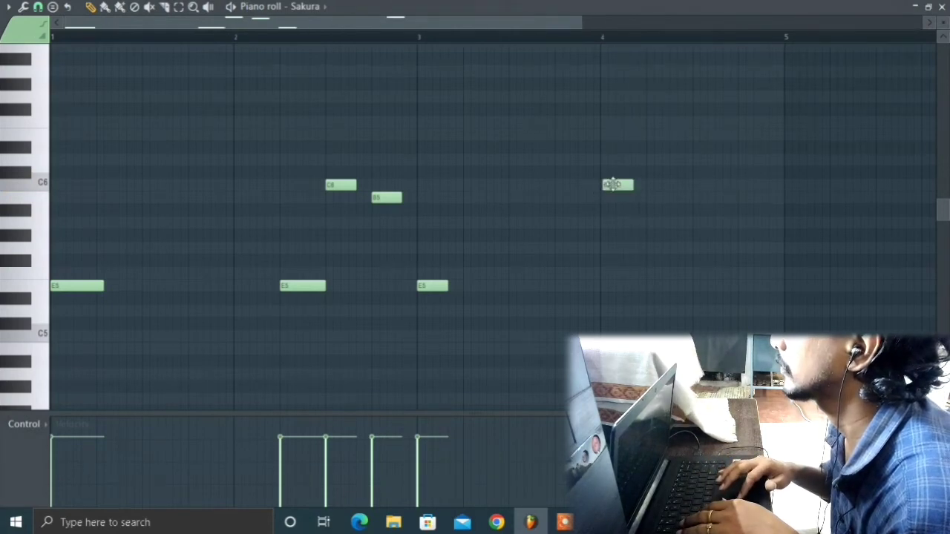
click(639, 186)
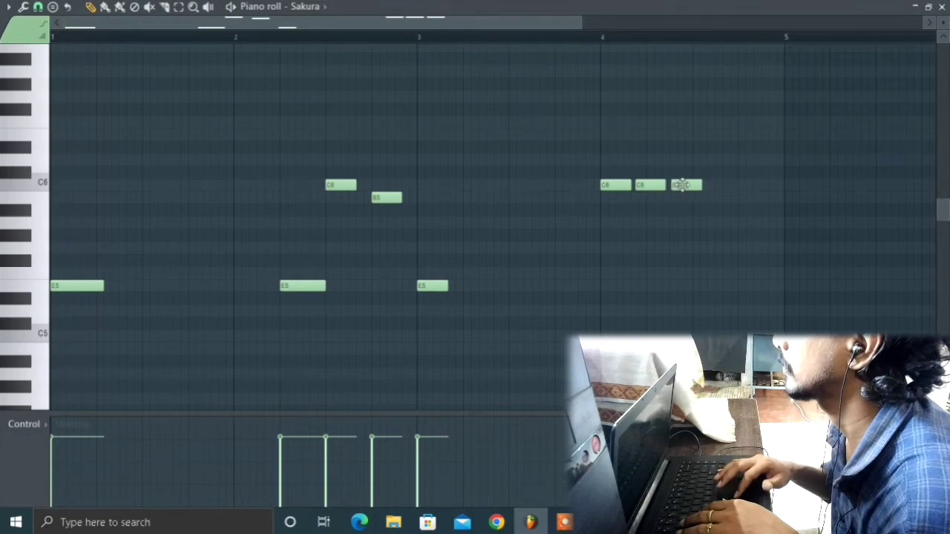
click(714, 186)
drag(589, 173, 760, 187)
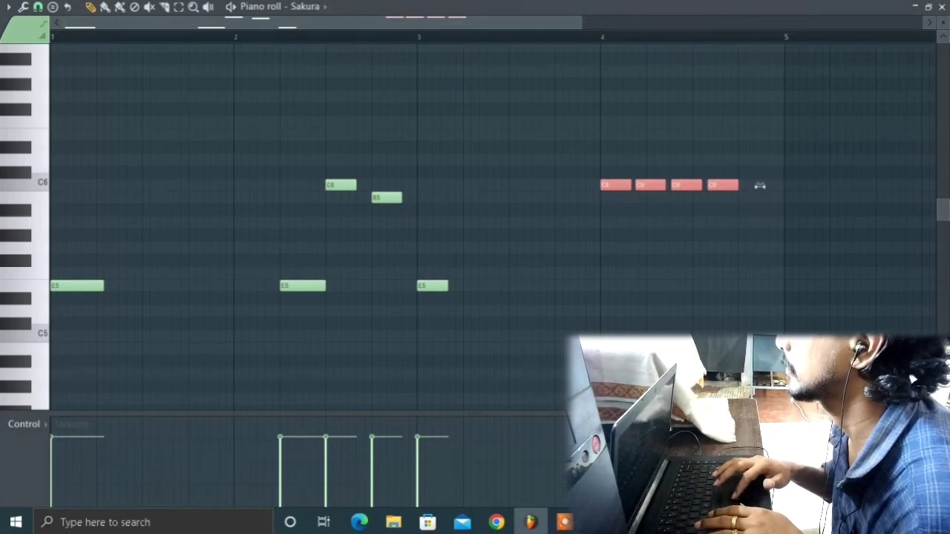
key(space)
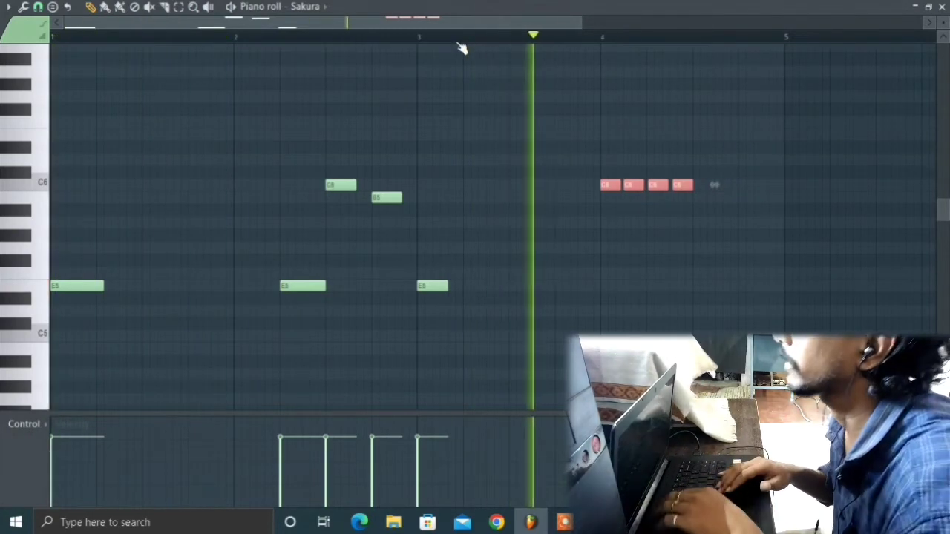
Rework the third and fourth C6 notes at the start of bar 4 and play back the phrase.
key(space)
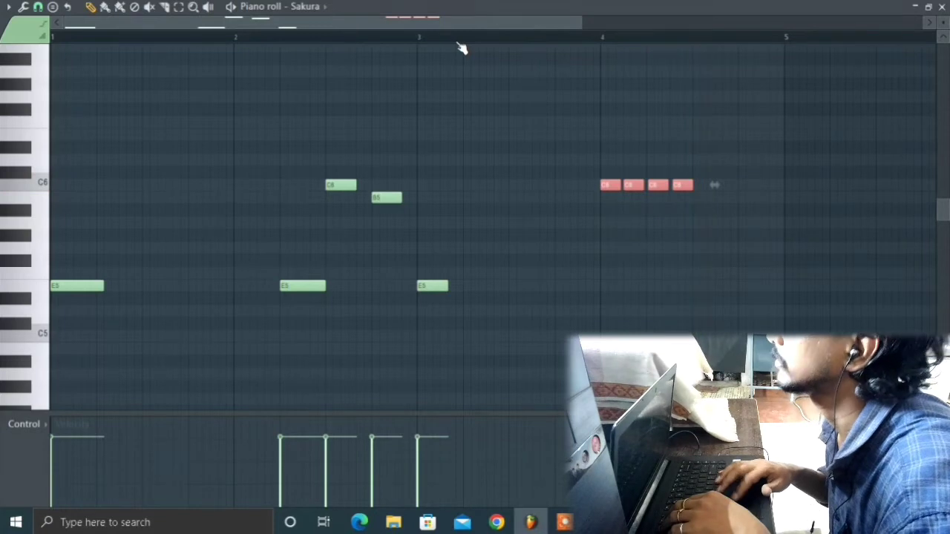
right_click(657, 185)
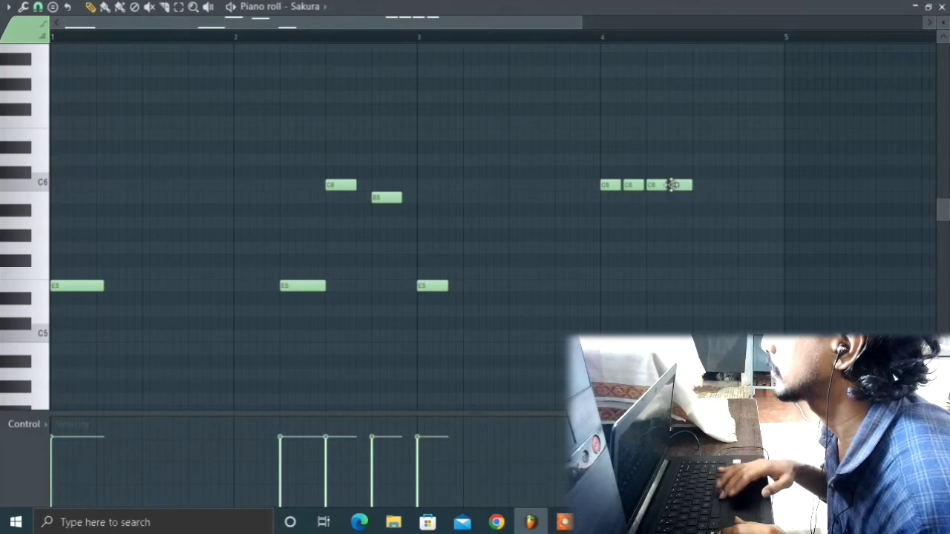
key(space)
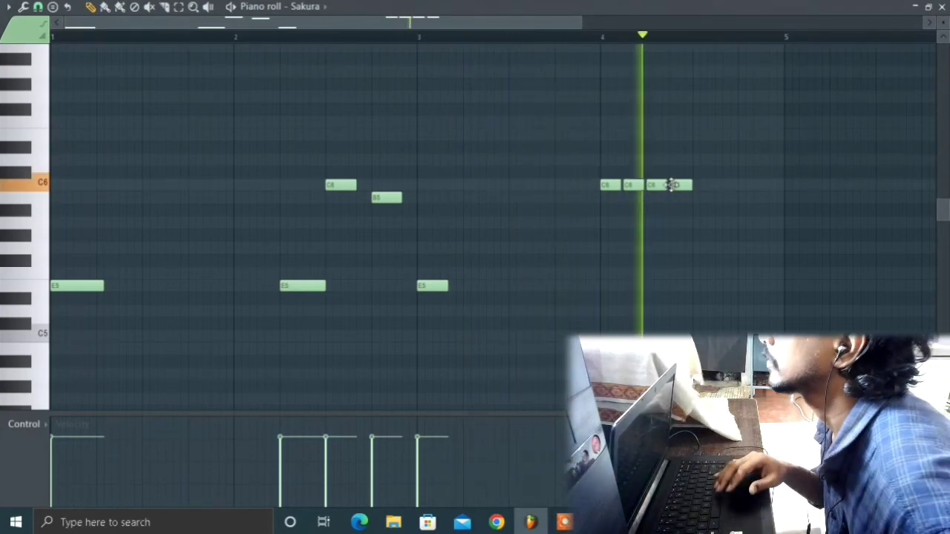
key(space)
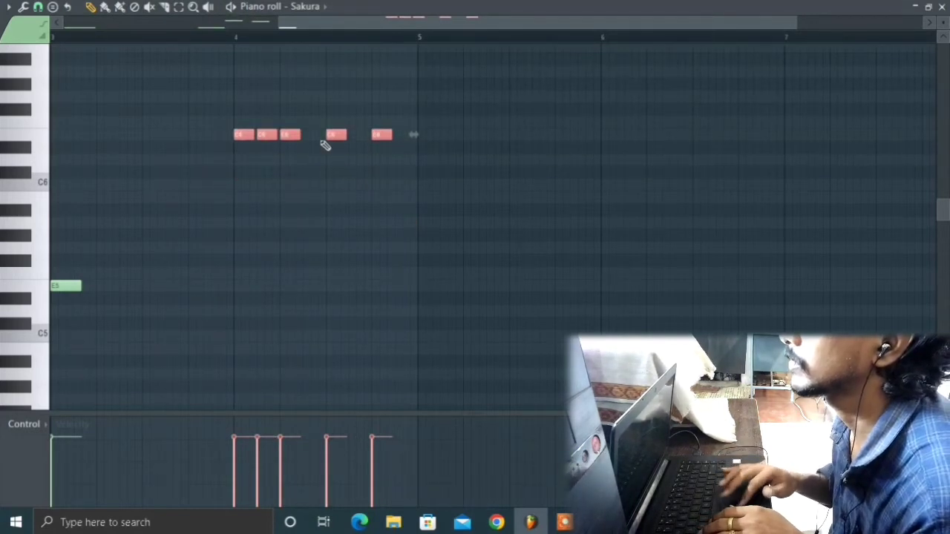
Audition the five E6 notes in bar 4 and delete the stray high note near the end of bar 3.
click(186, 47)
scroll(184, 49, up, 1)
key(space)
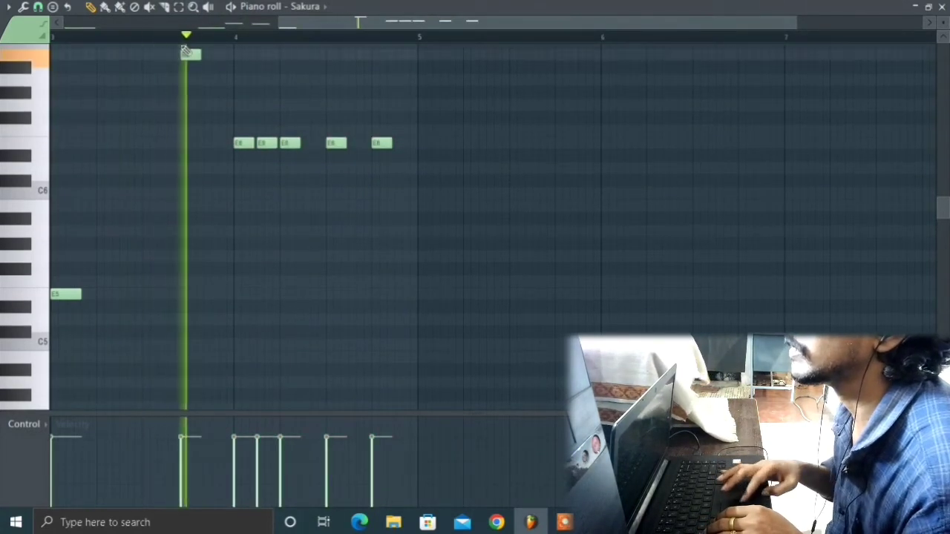
right_click(187, 55)
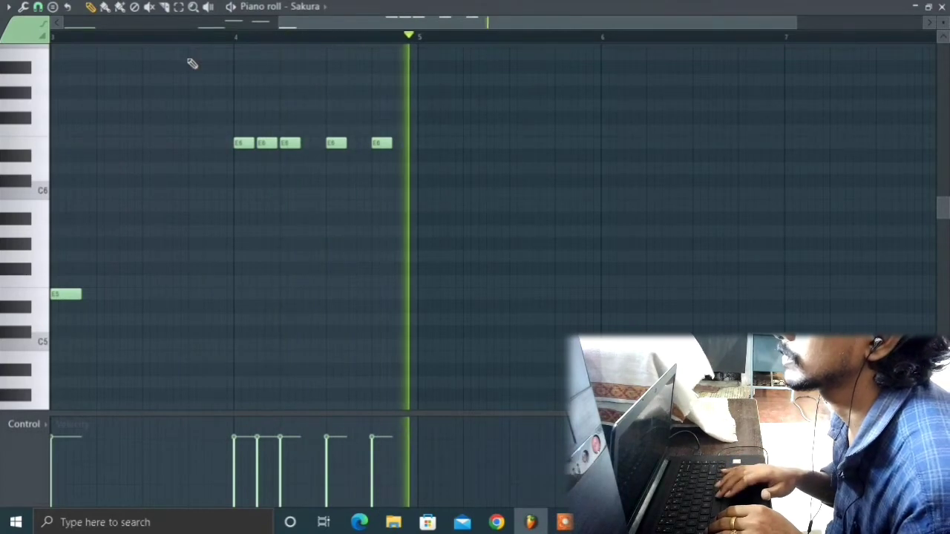
key(space)
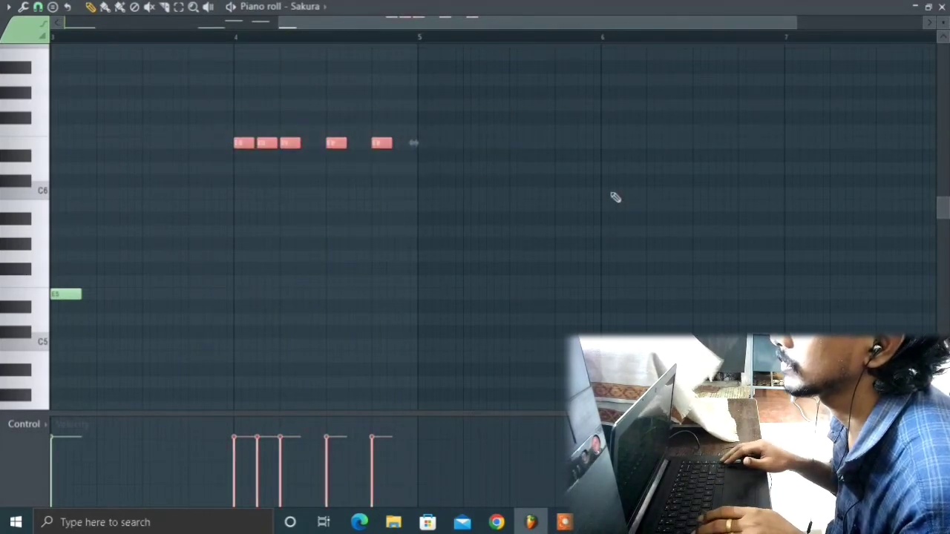
Transpose the five selected notes in bar 4 down to A5 and play back the line.
key(Down)
key(Down)
key(Down)
key(Down)
key(Down)
key(Down)
key(Down)
key(Down)
key(Down)
key(Up)
key(space)
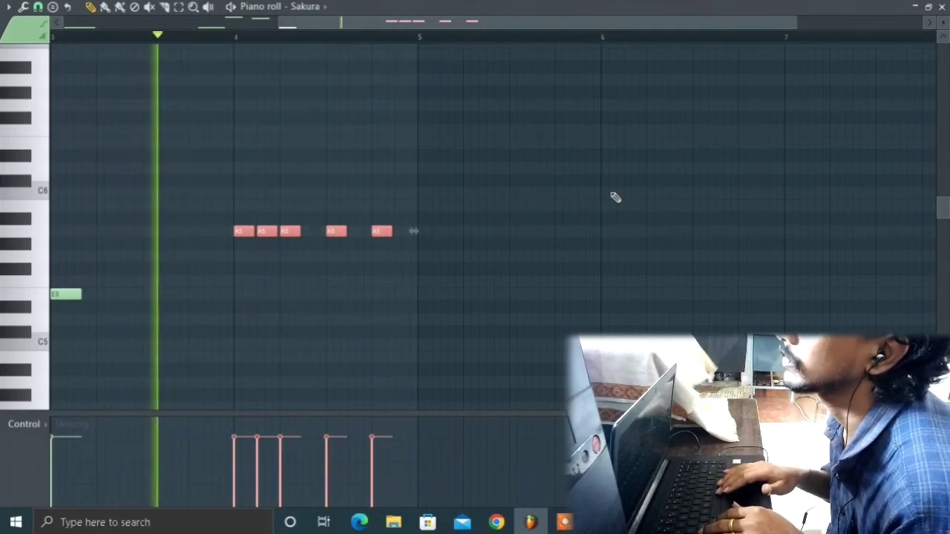
key(space)
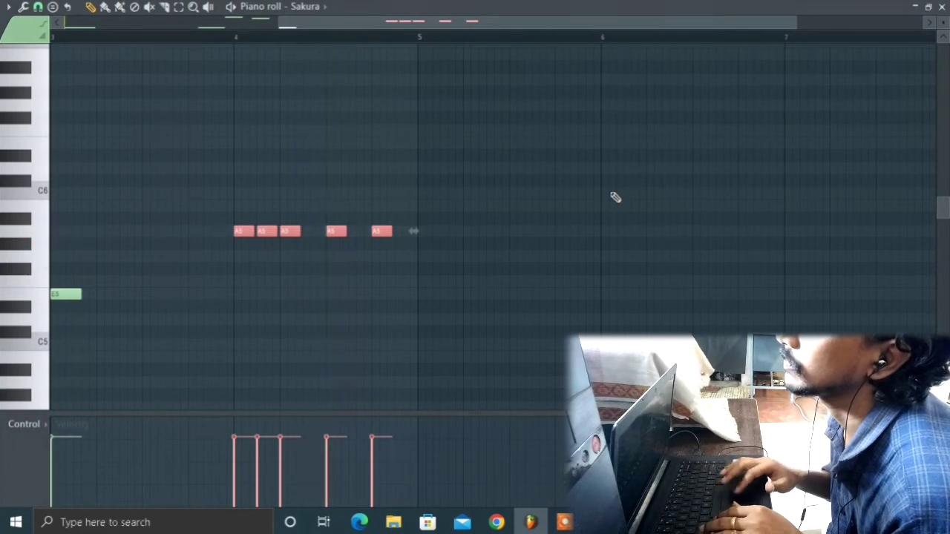
key(space)
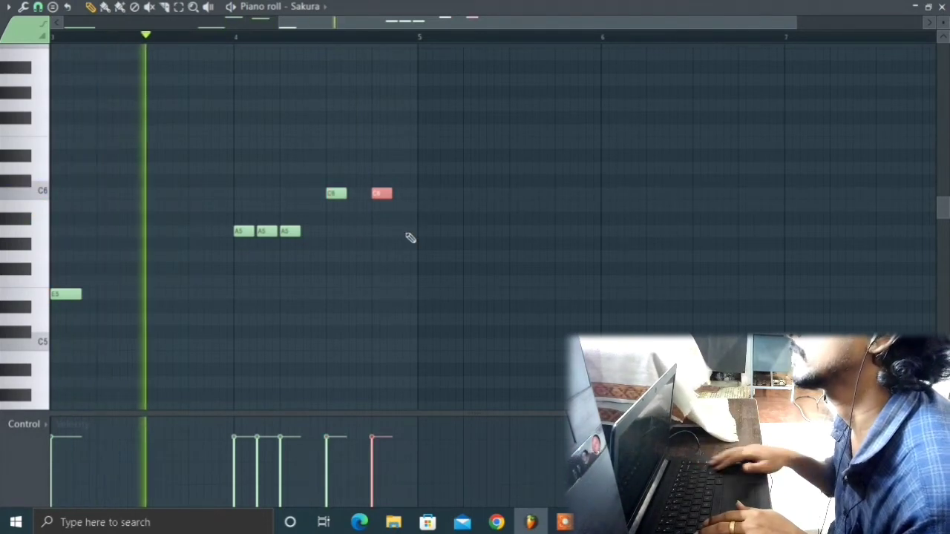
Raise the last note of bar 4 to E6 and select all notes of the line.
key(shift+Up)
key(shift+Up)
key(shift+Up)
key(shift+Down)
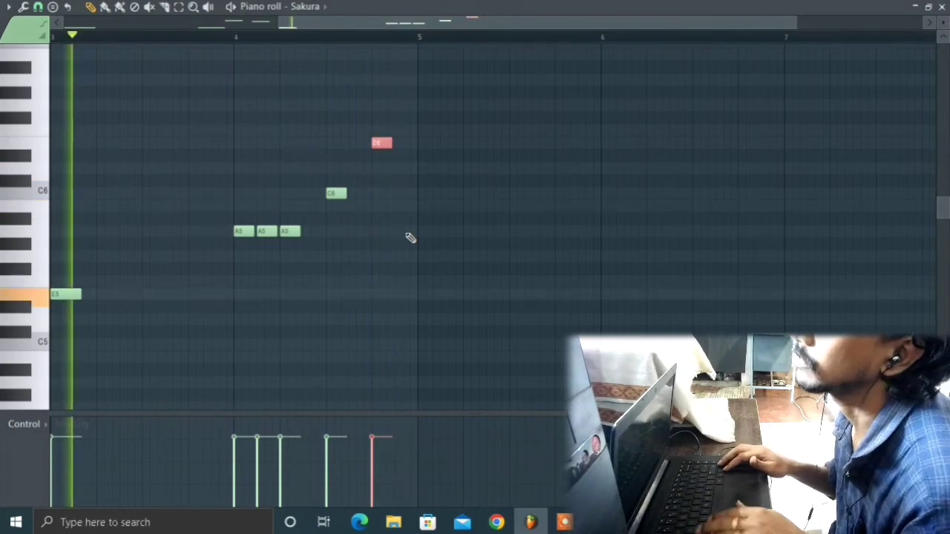
key(ctrl+a)
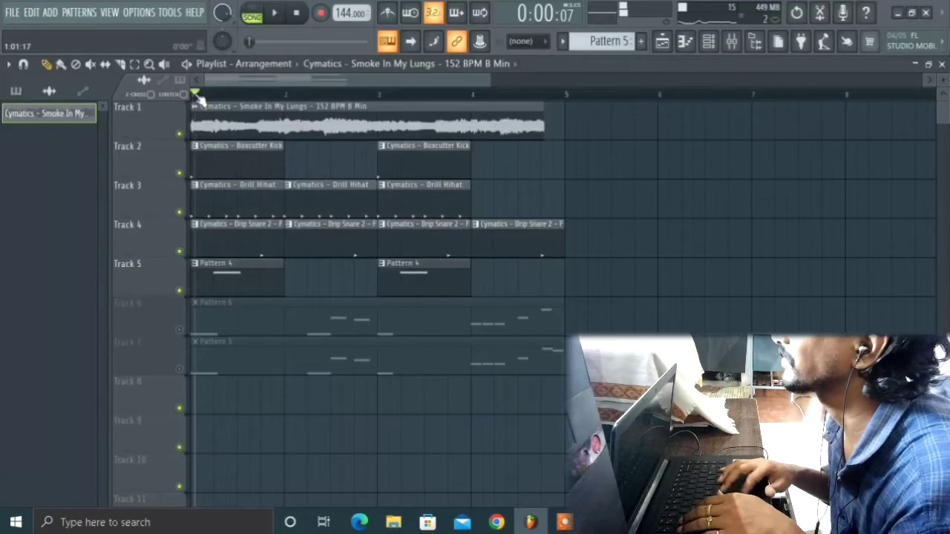
Show the channel rack while playing back the arrangement, close the rack and stop playback.
click(708, 45)
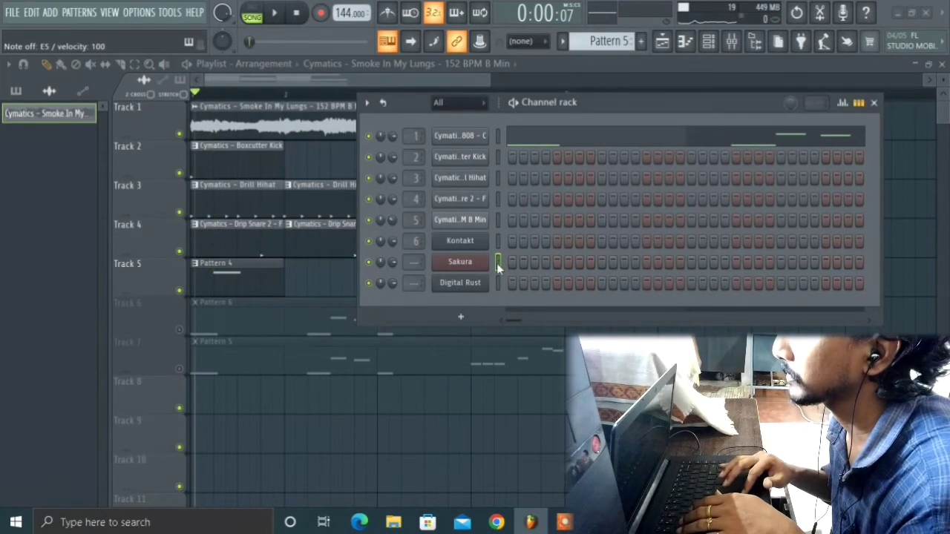
key(space)
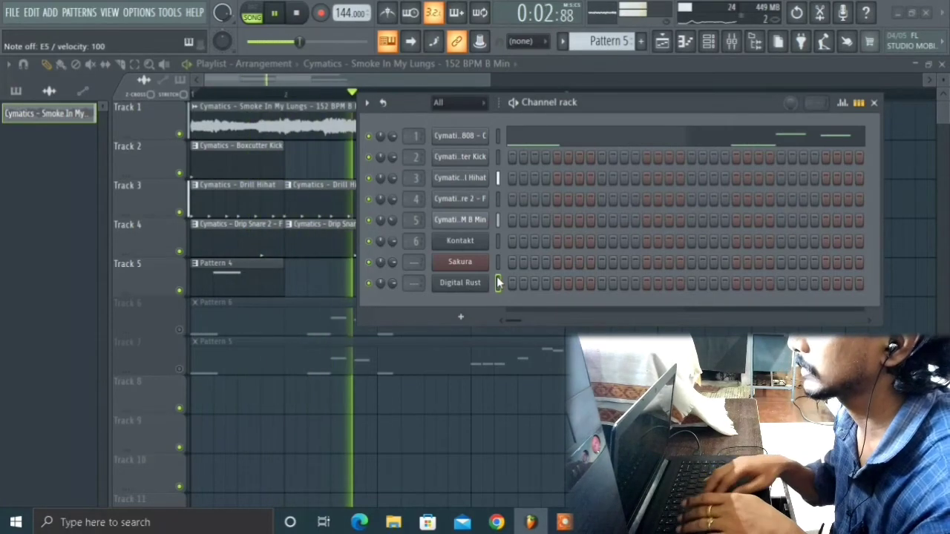
click(874, 103)
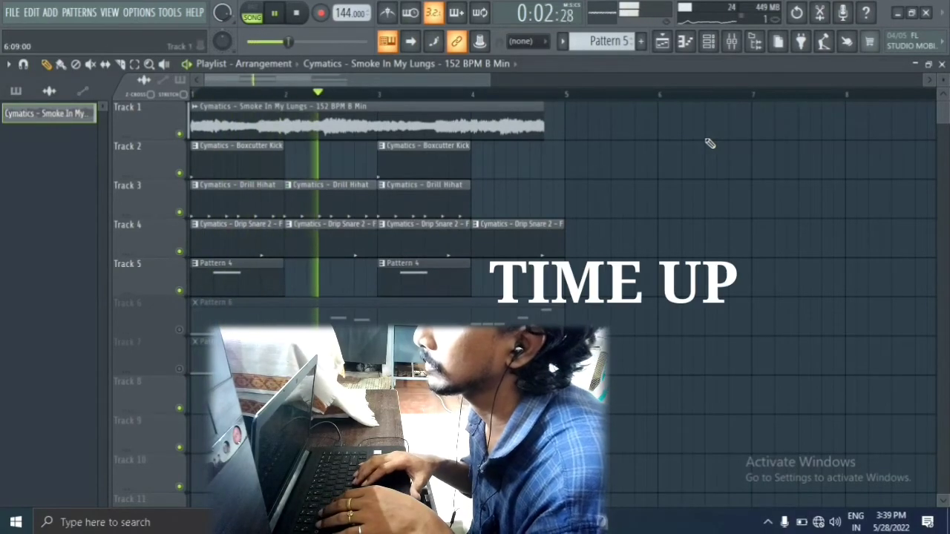
key(space)
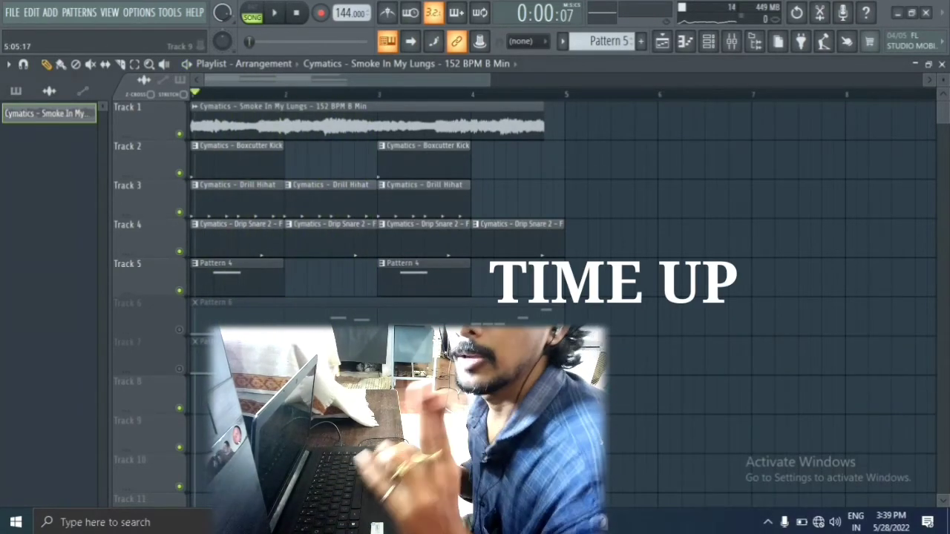